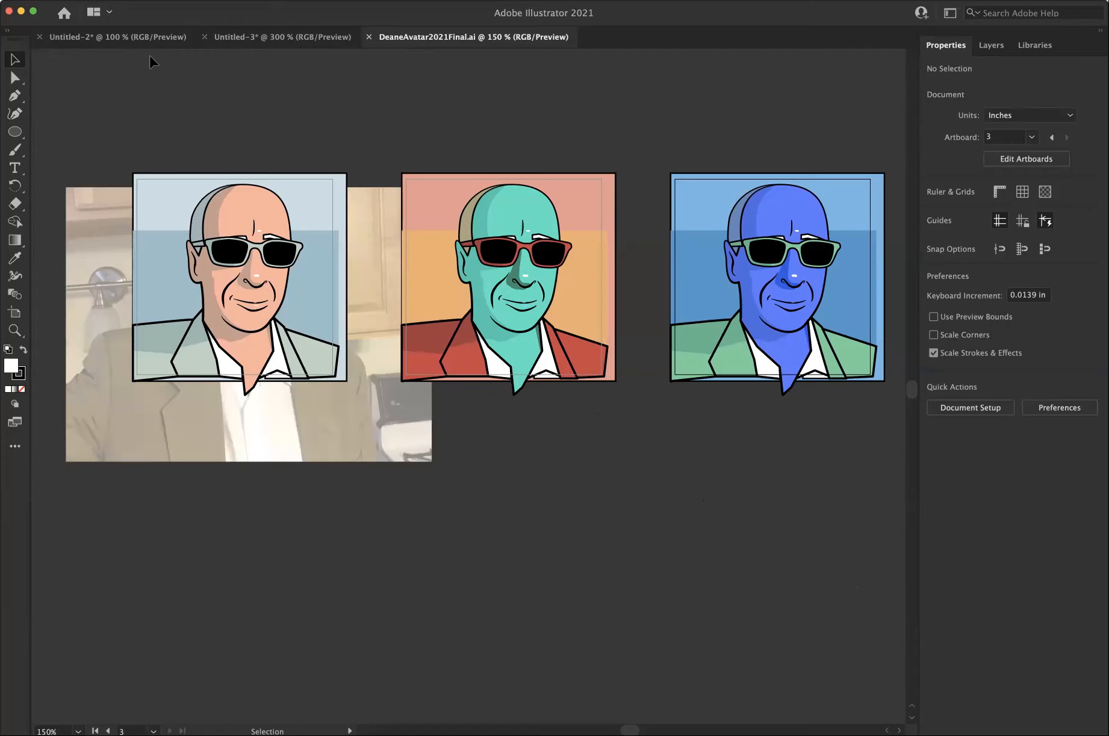
Save the document under a new name by adding the prefix ART140 to the file name, keeping the Illustrator 2020 version.
click(92, 0)
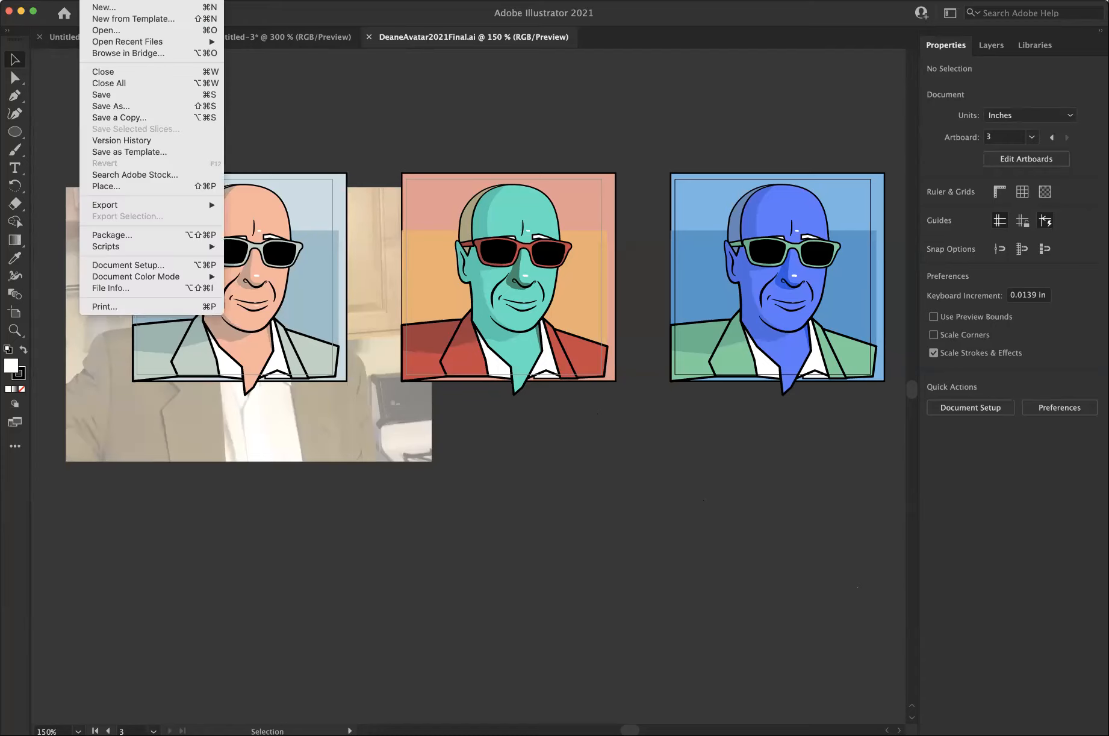
click(115, 106)
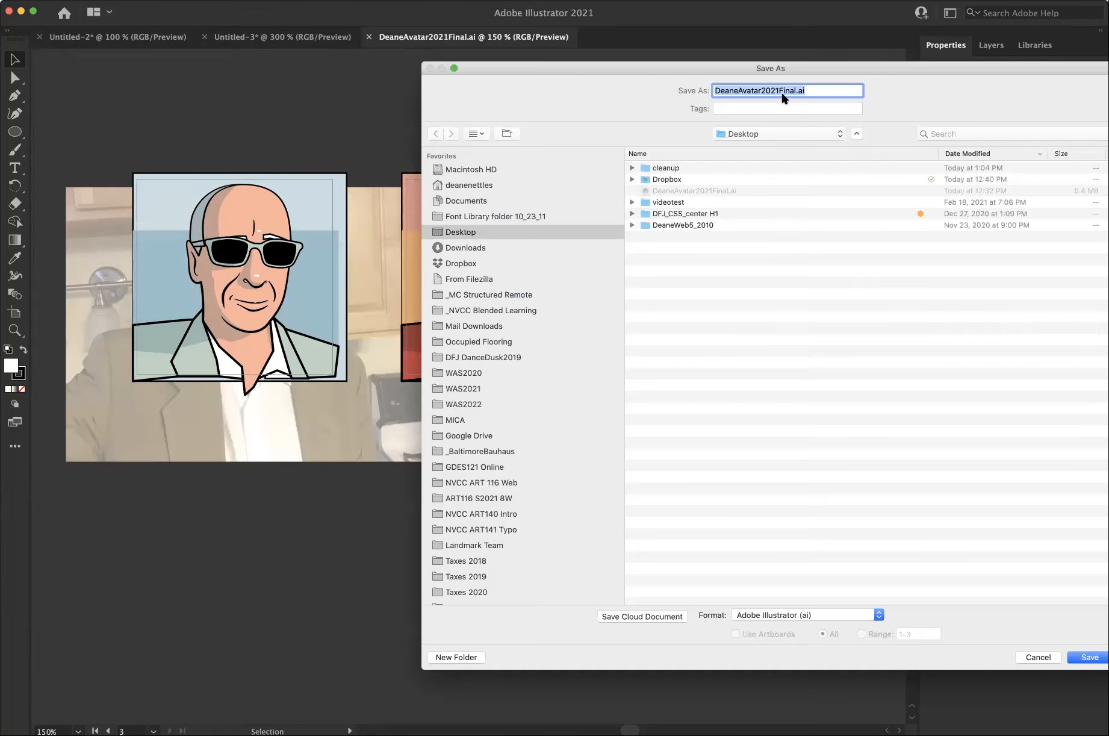
click(779, 90)
click(716, 91)
text(ART140)
click(1079, 655)
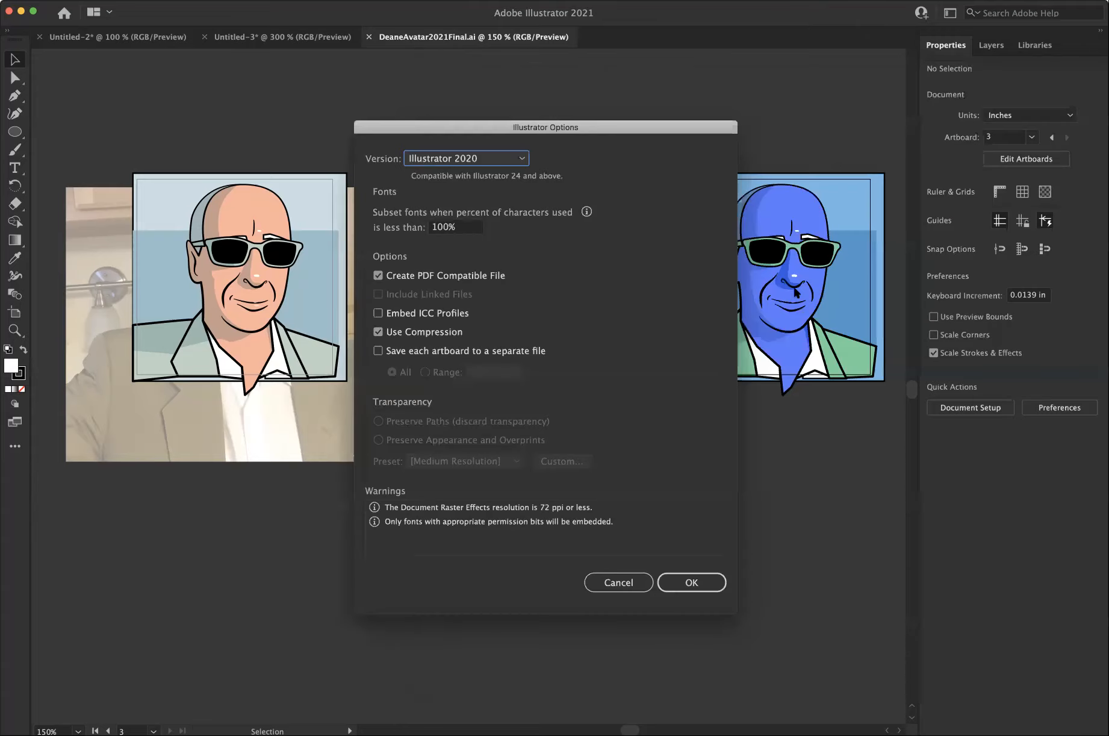
click(709, 582)
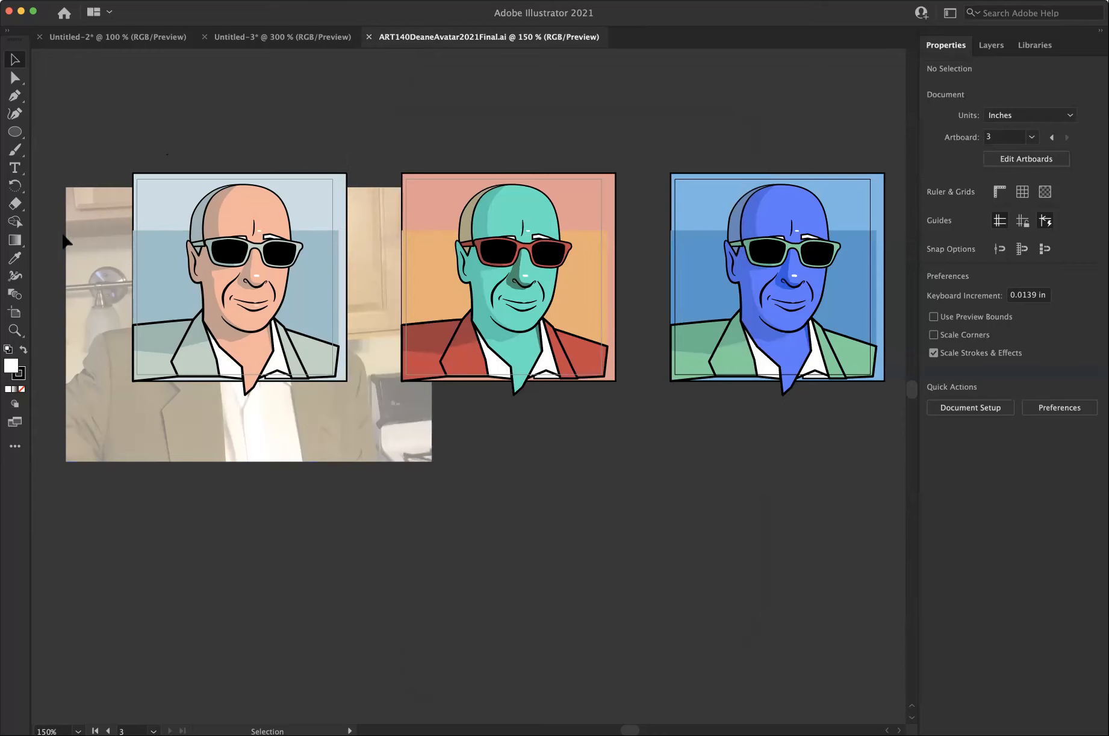
Delete the reference photo behind the portraits, and remove Artboard 1 and Artboard 1 copy from the document.
click(86, 228)
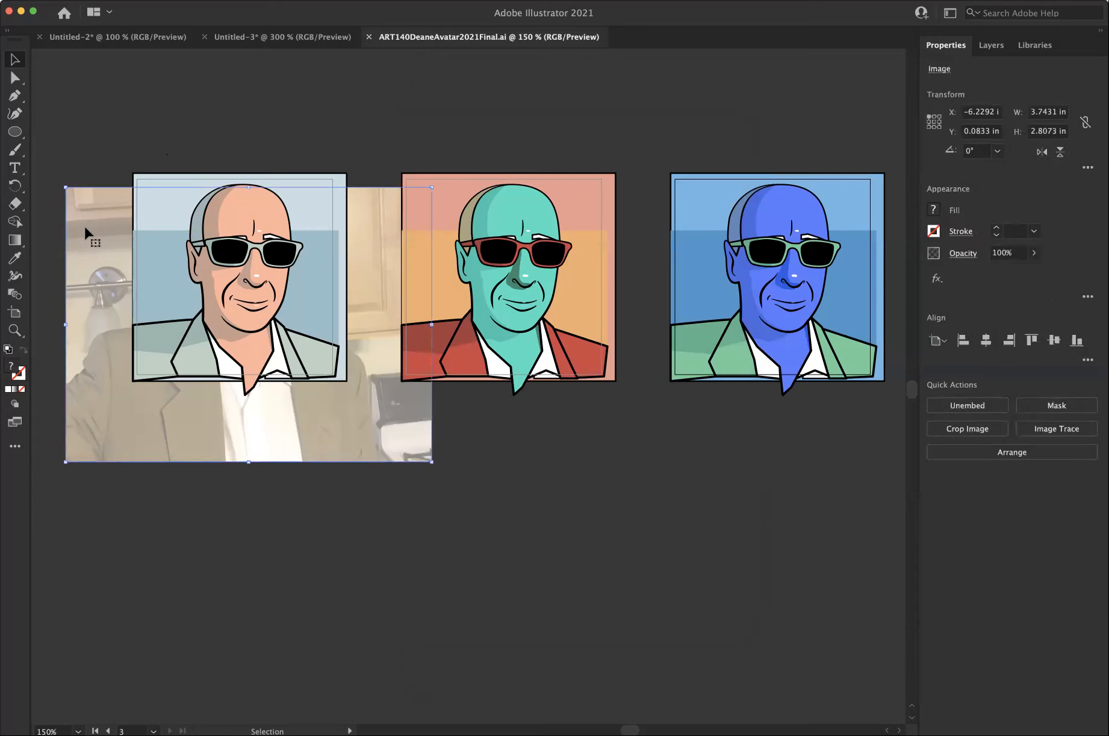
key(Delete)
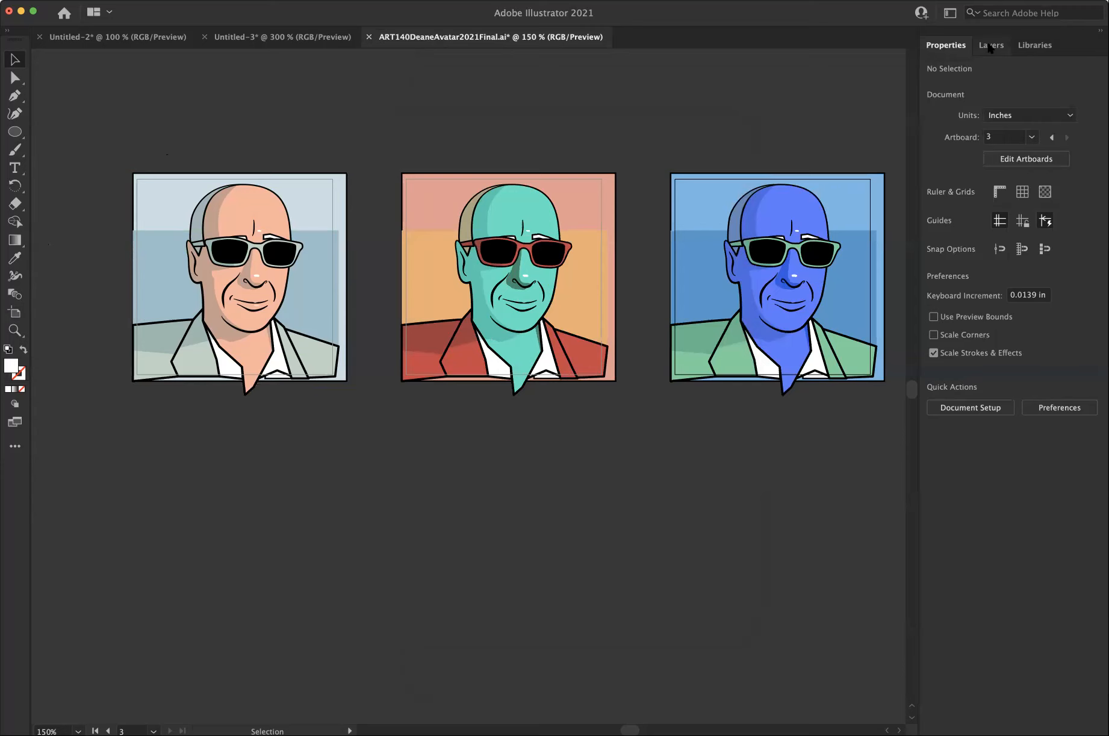
click(316, 0)
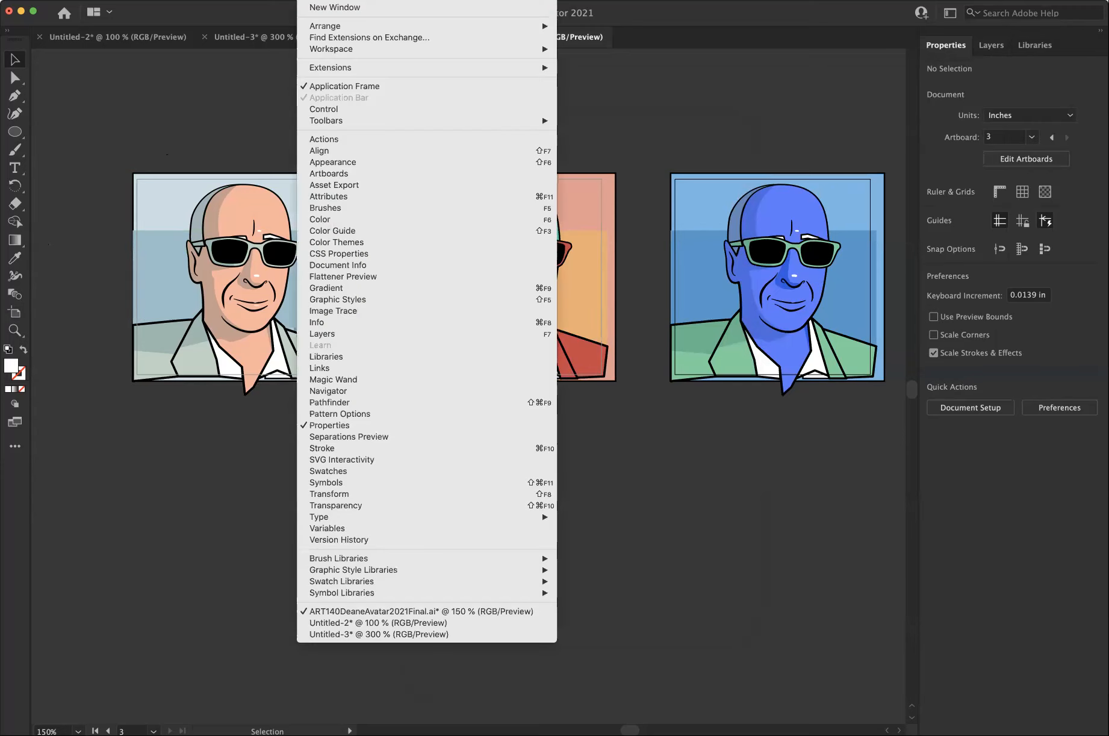
click(353, 176)
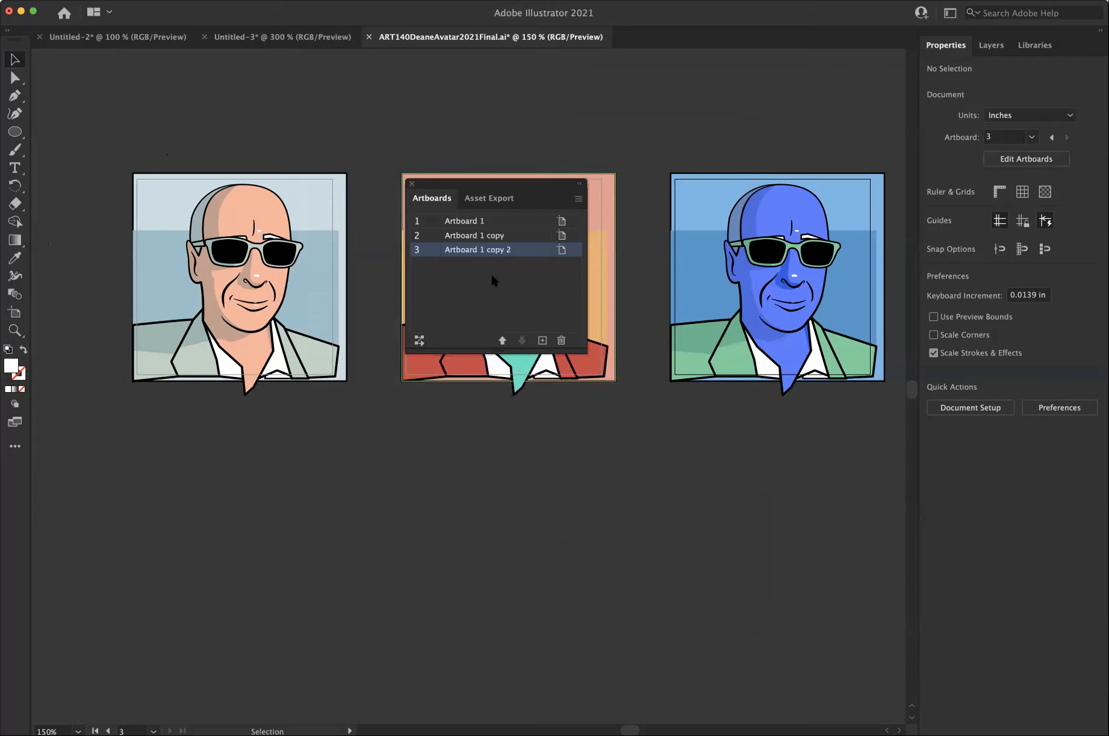
click(481, 222)
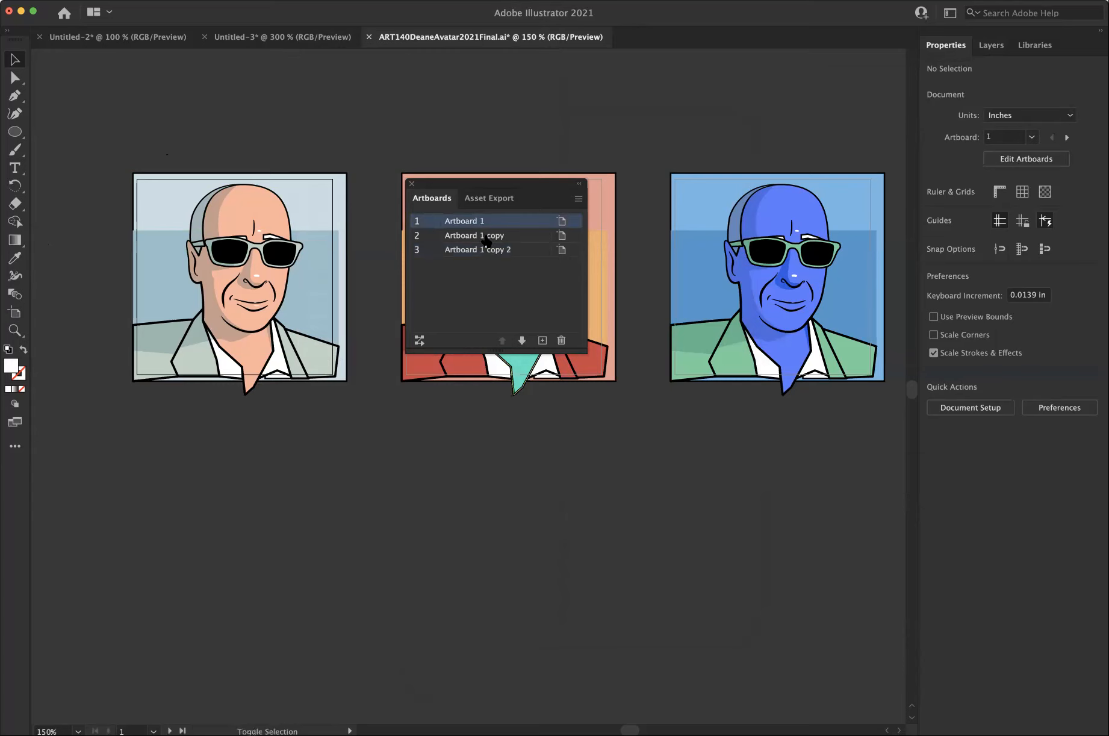
shift+click(482, 236)
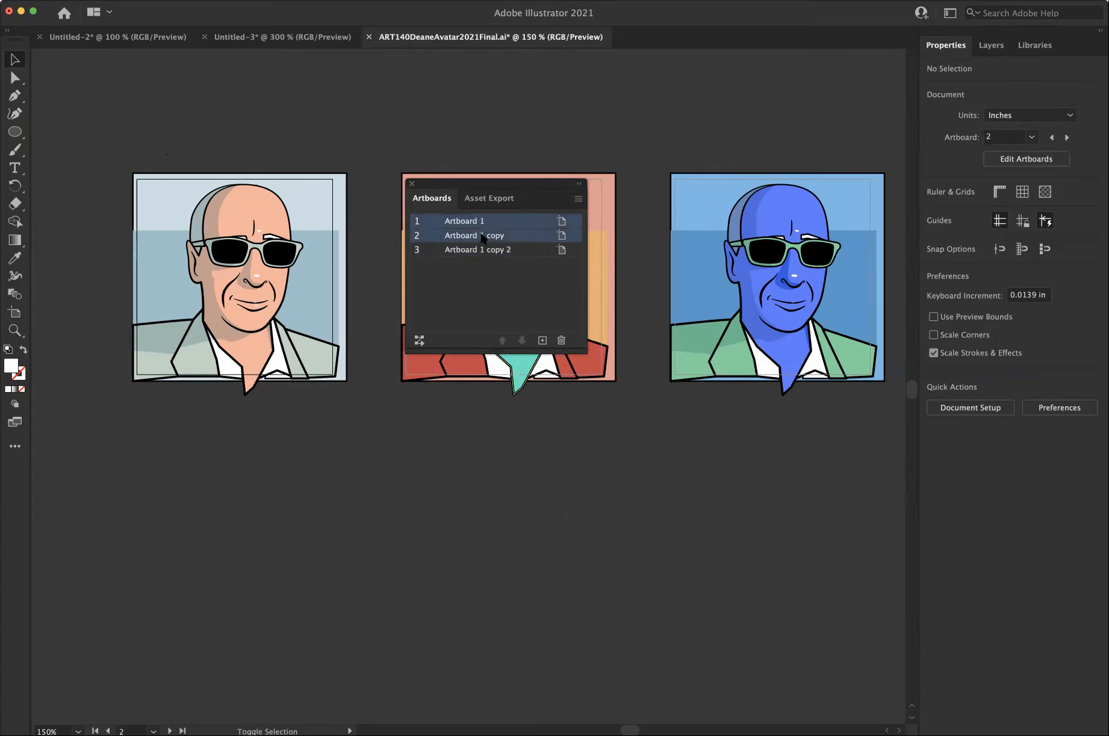
click(560, 340)
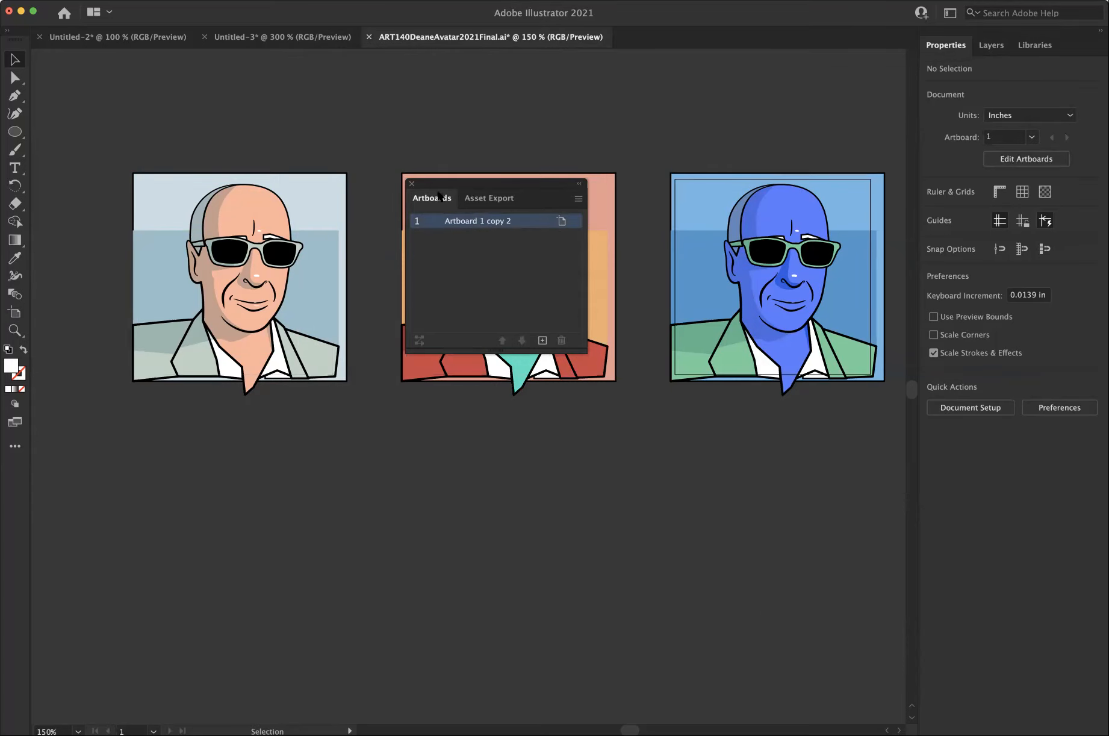
click(412, 183)
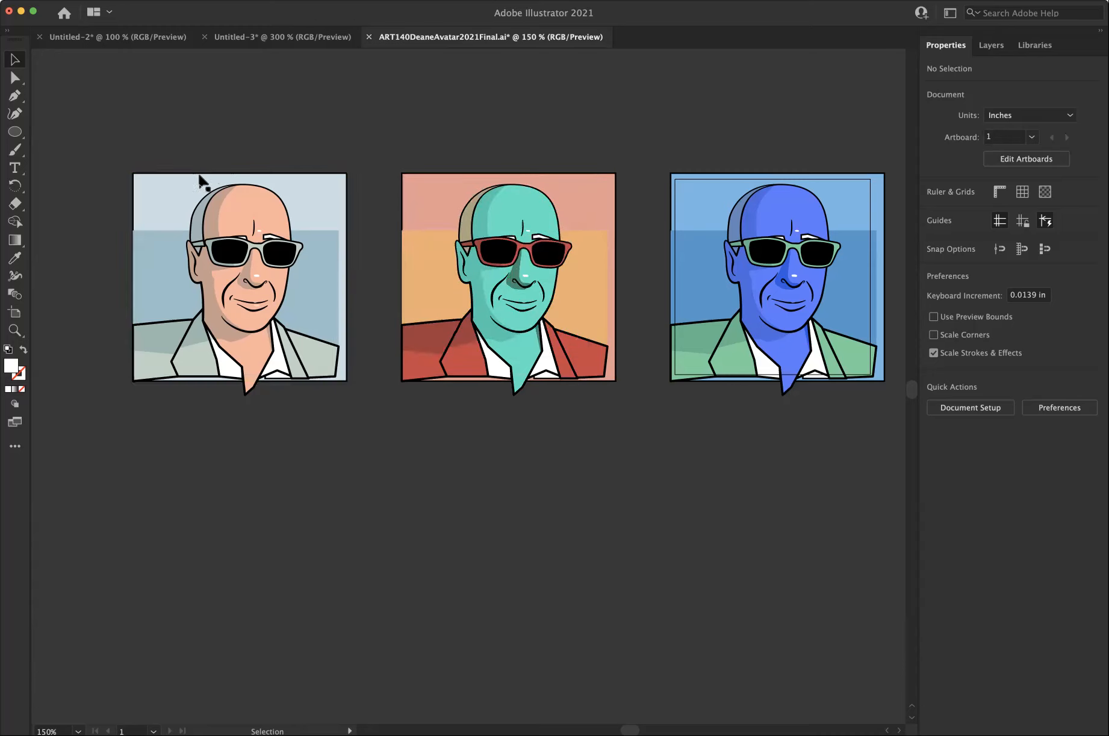
Delete the peach and teal portraits completely, unlocking all objects so their locked shadow shapes can be removed too.
drag(113, 144, 619, 411)
key(Delete)
drag(119, 118, 526, 397)
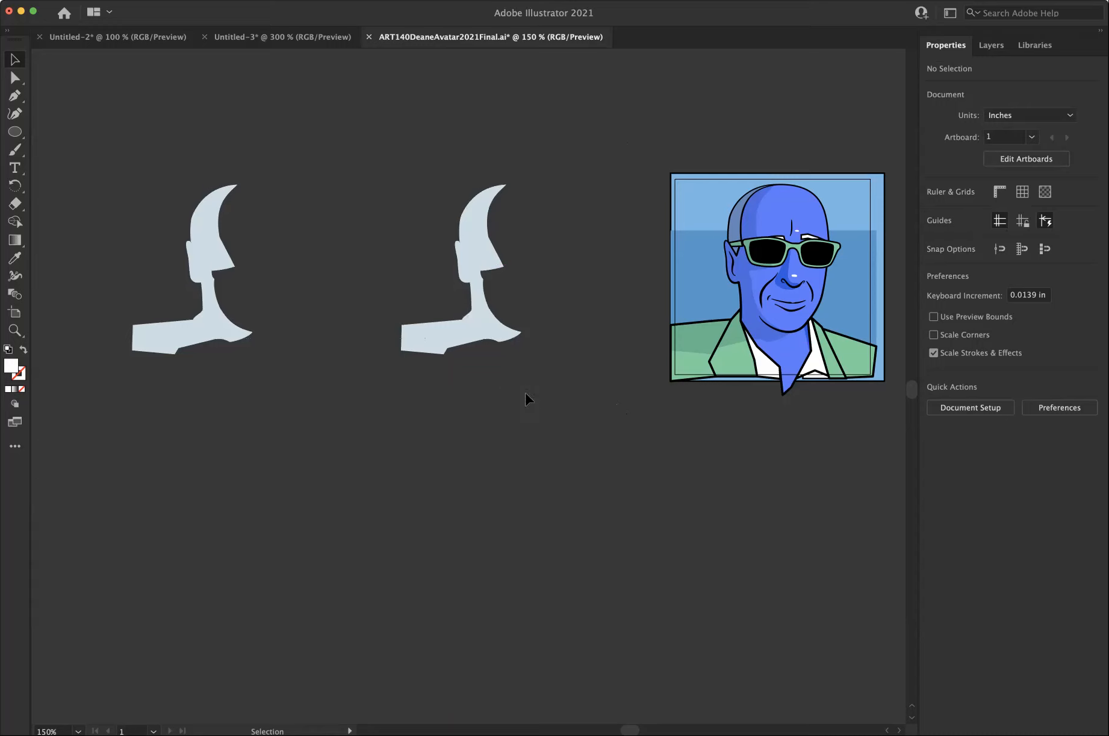
click(146, 0)
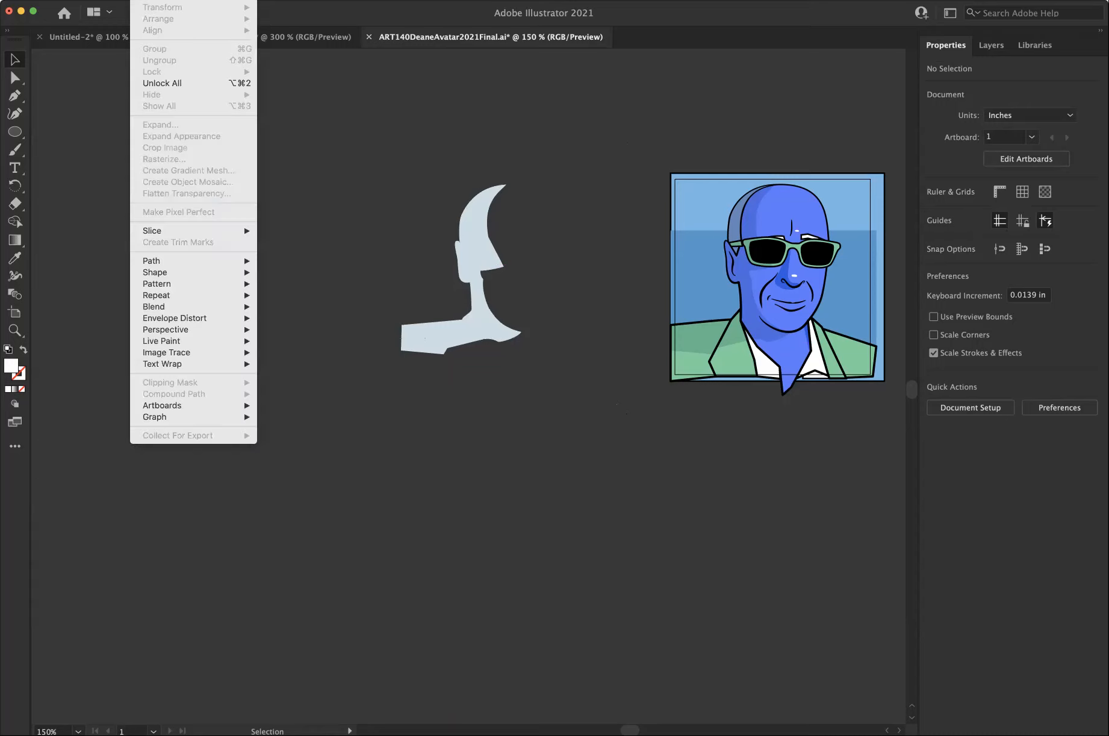
click(161, 83)
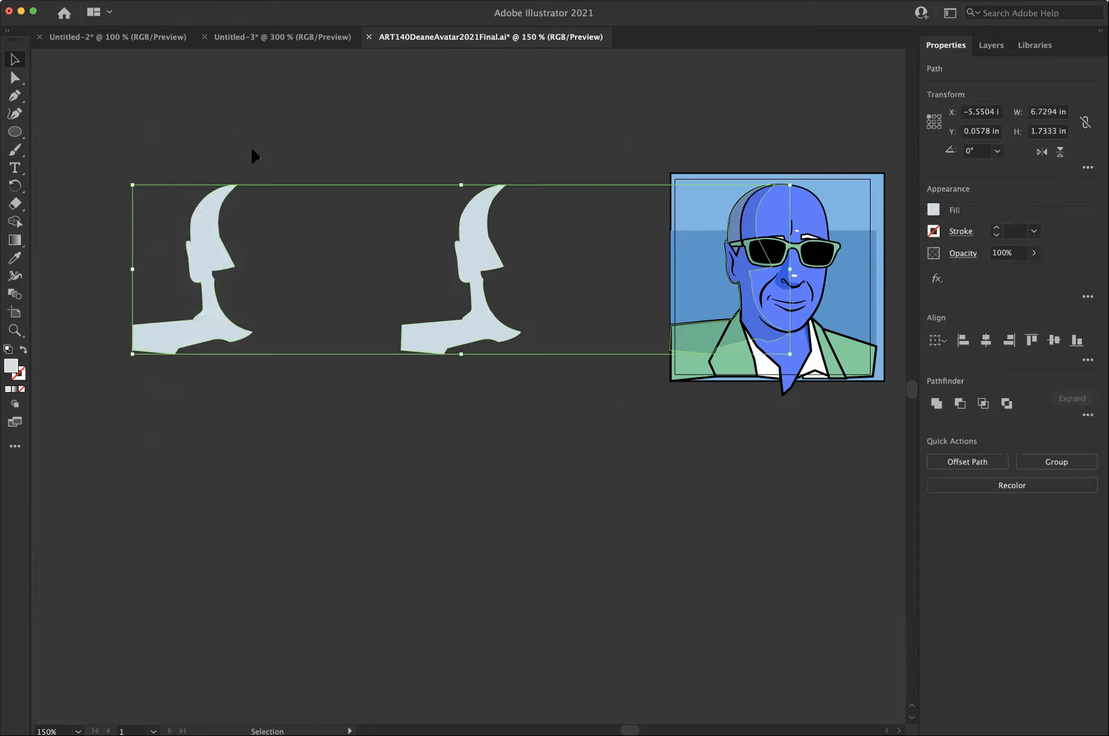
click(160, 112)
drag(154, 155, 533, 395)
key(Delete)
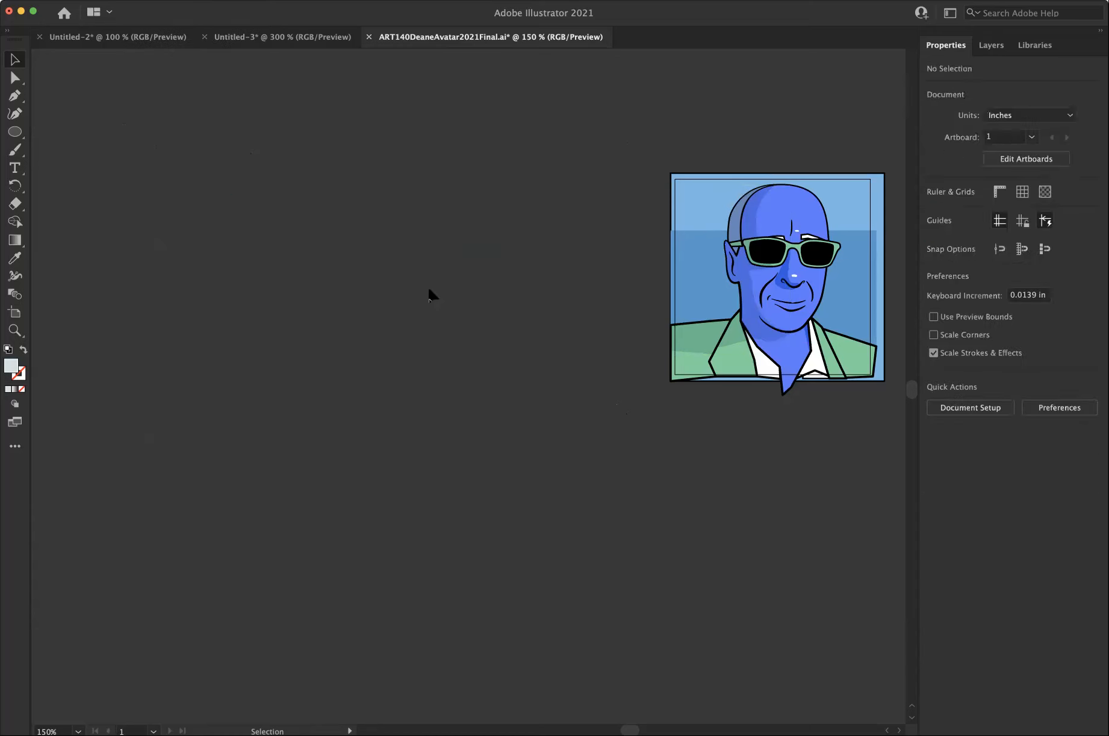
Save the reduced portrait document under its current name.
scroll(426, 290, right, 10)
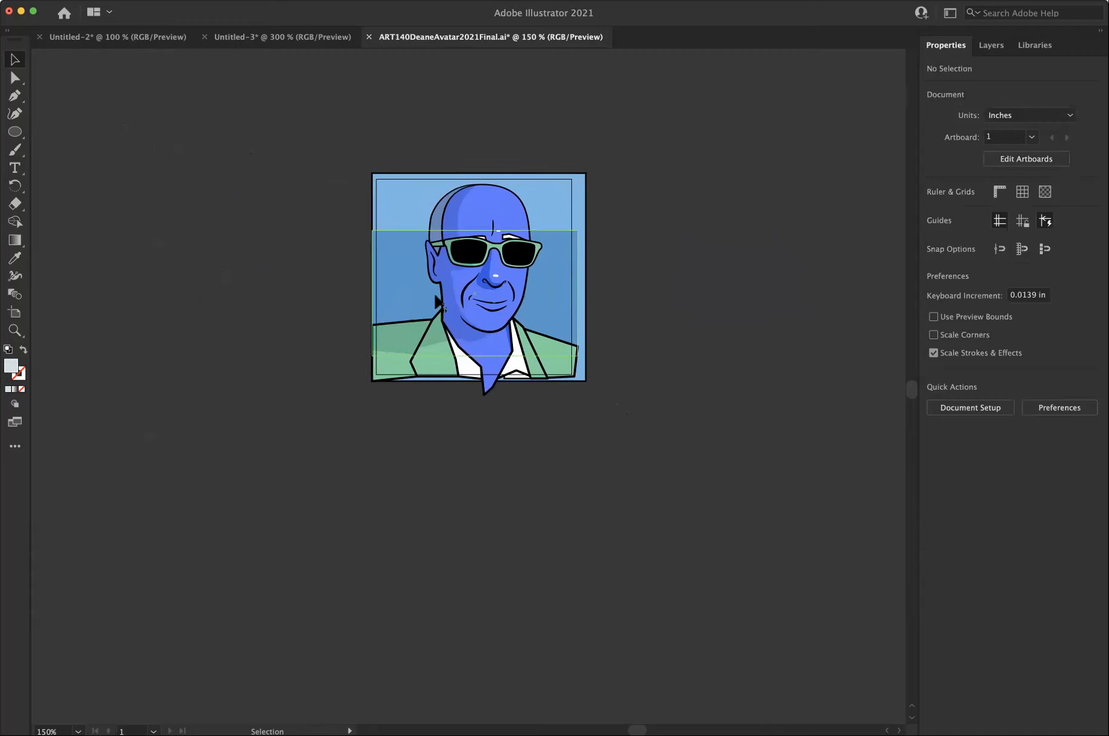
scroll(434, 295, right, 3)
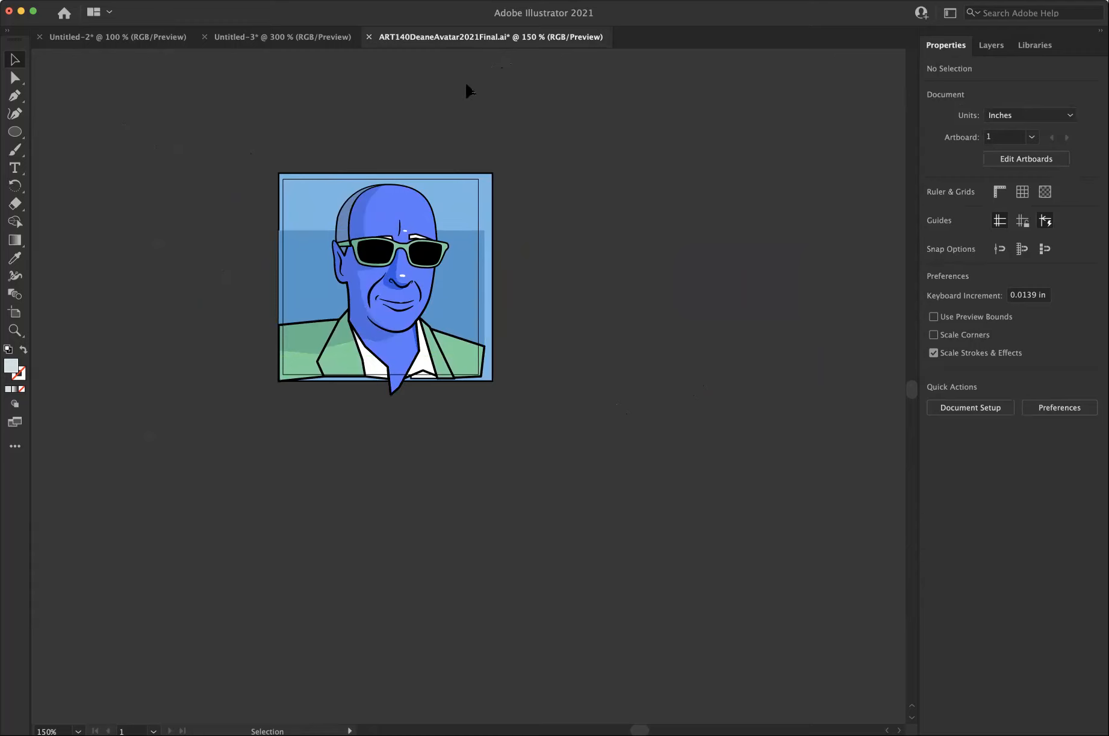
key(a)
key(v)
key(a)
key(v)
key(super+s)
Show the blue portrait in Outline mode, ready for Direct Selection on its lower edge.
click(15, 79)
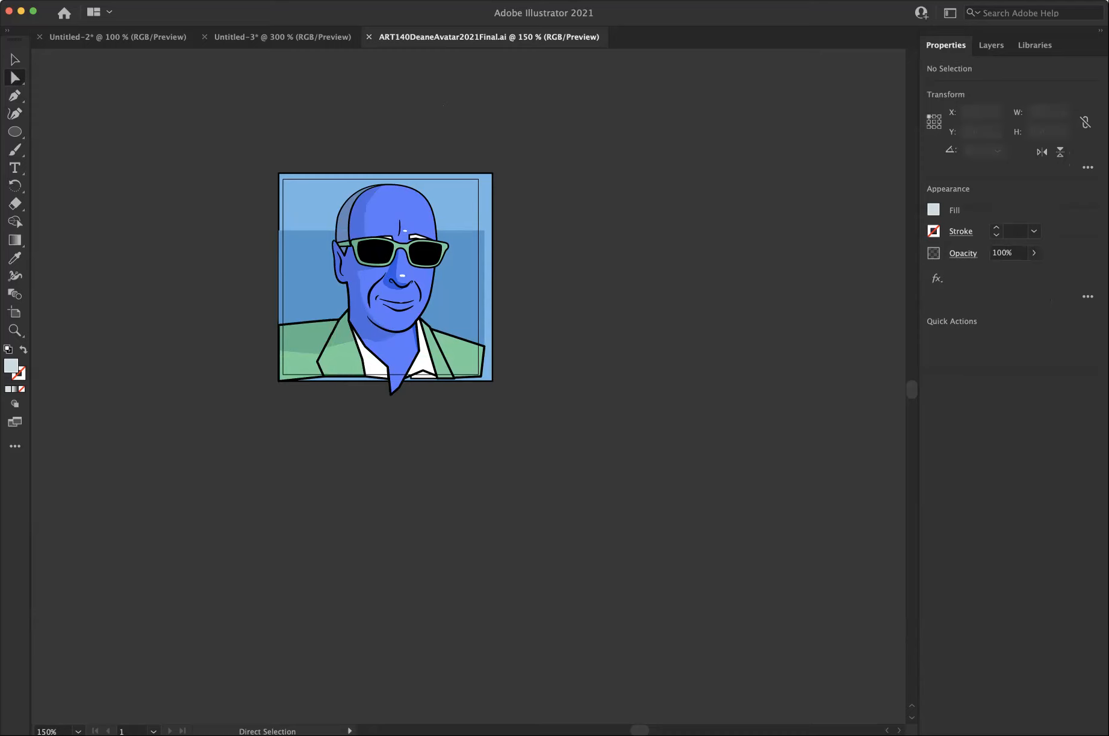
click(280, 0)
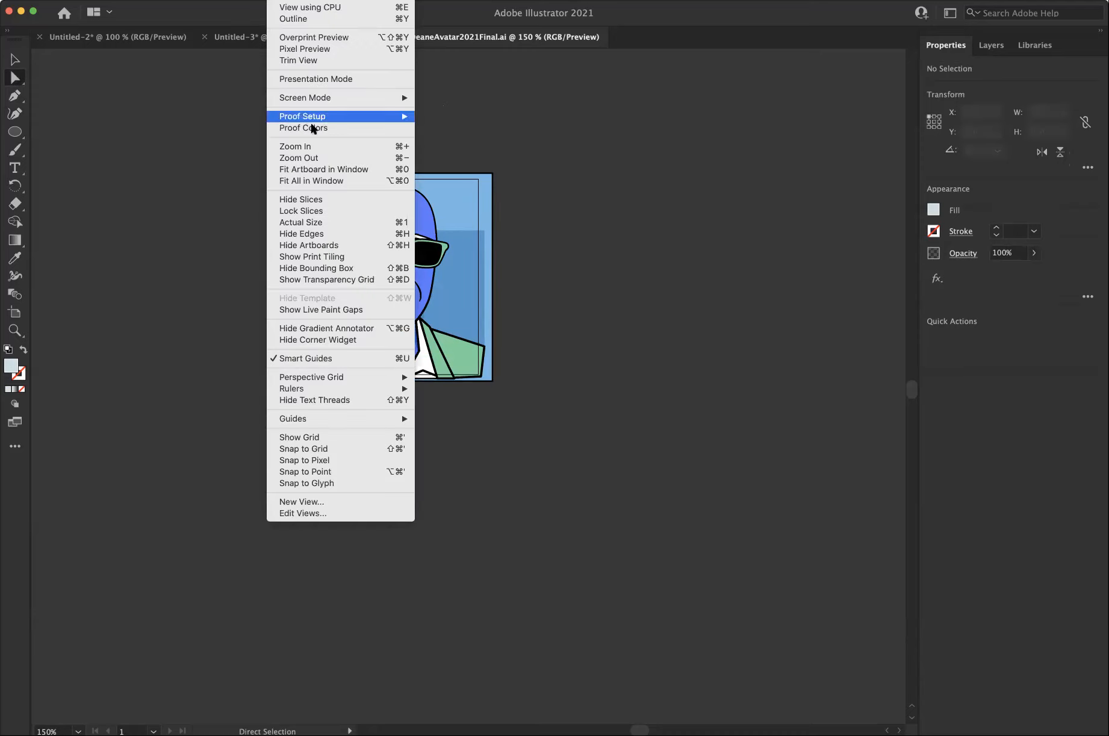
click(307, 18)
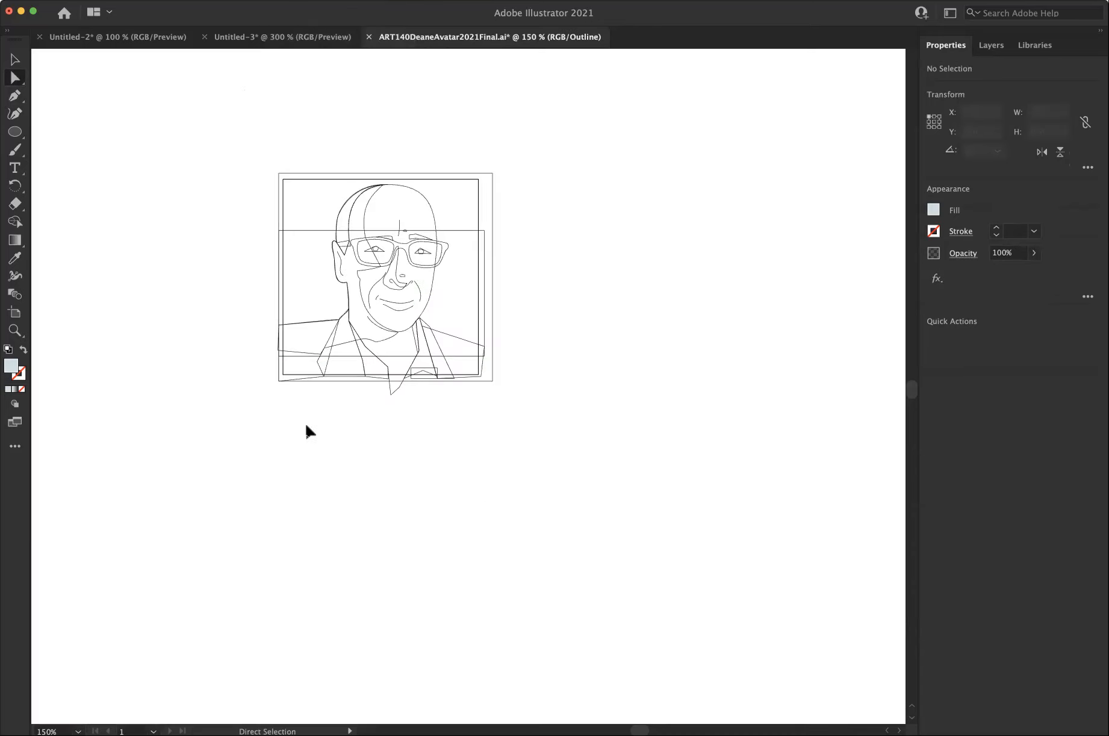
key(super+space)
drag(300, 353, 505, 424)
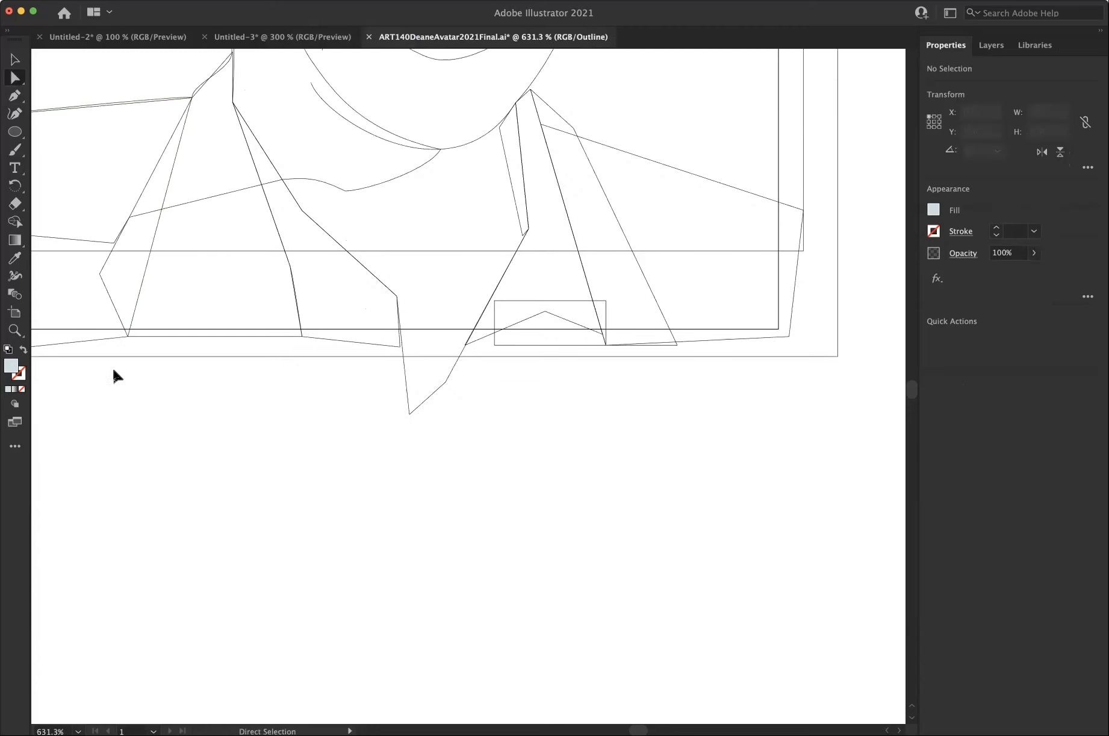
Move the background's bottom edge together with the lower anchor points of the jacket lapel and shirt slightly down, and restore Preview mode.
click(127, 356)
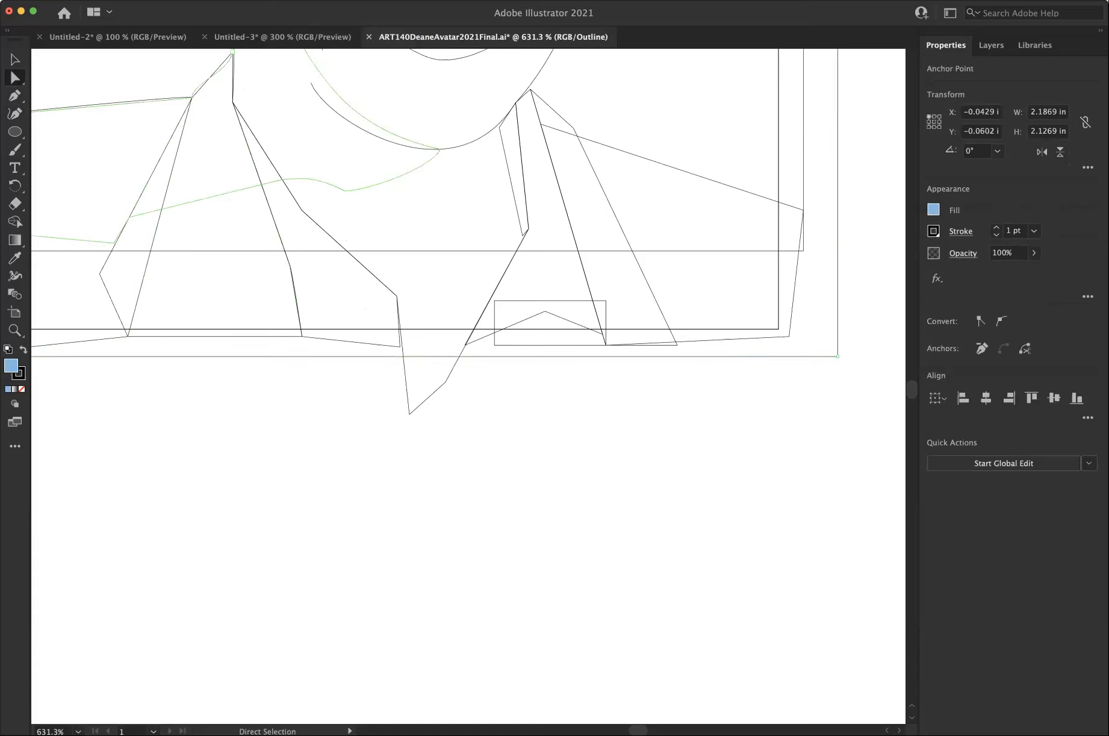
click(163, 2)
mouse_move(156, 71)
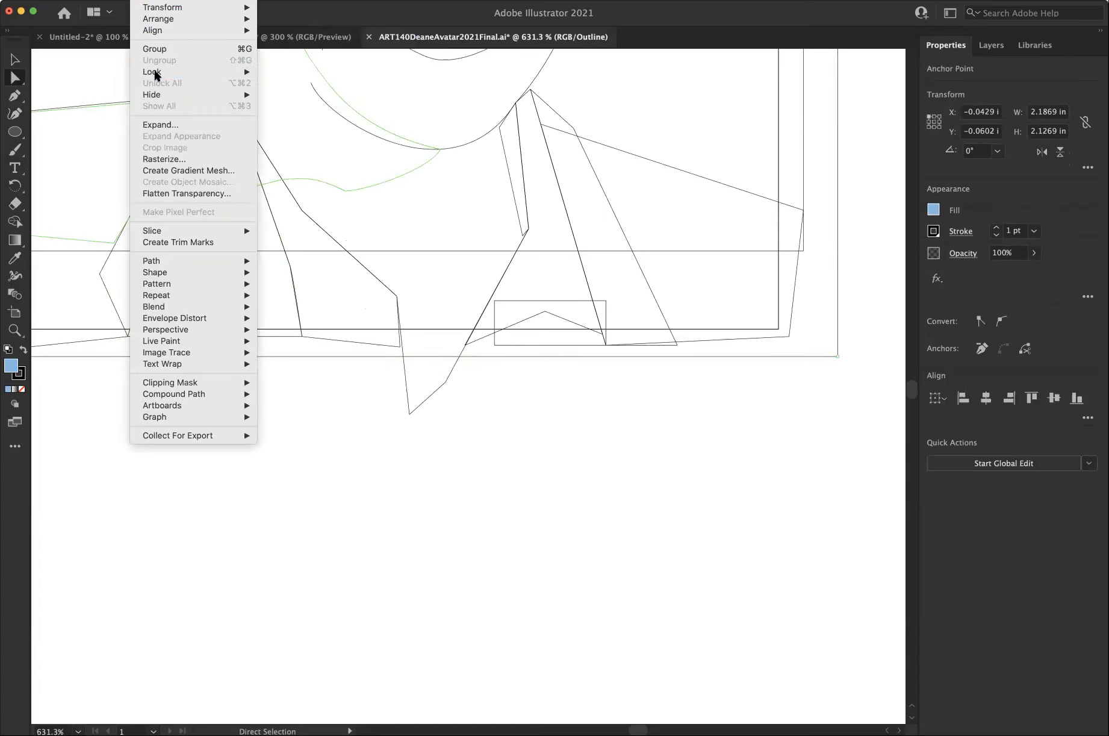
click(289, 71)
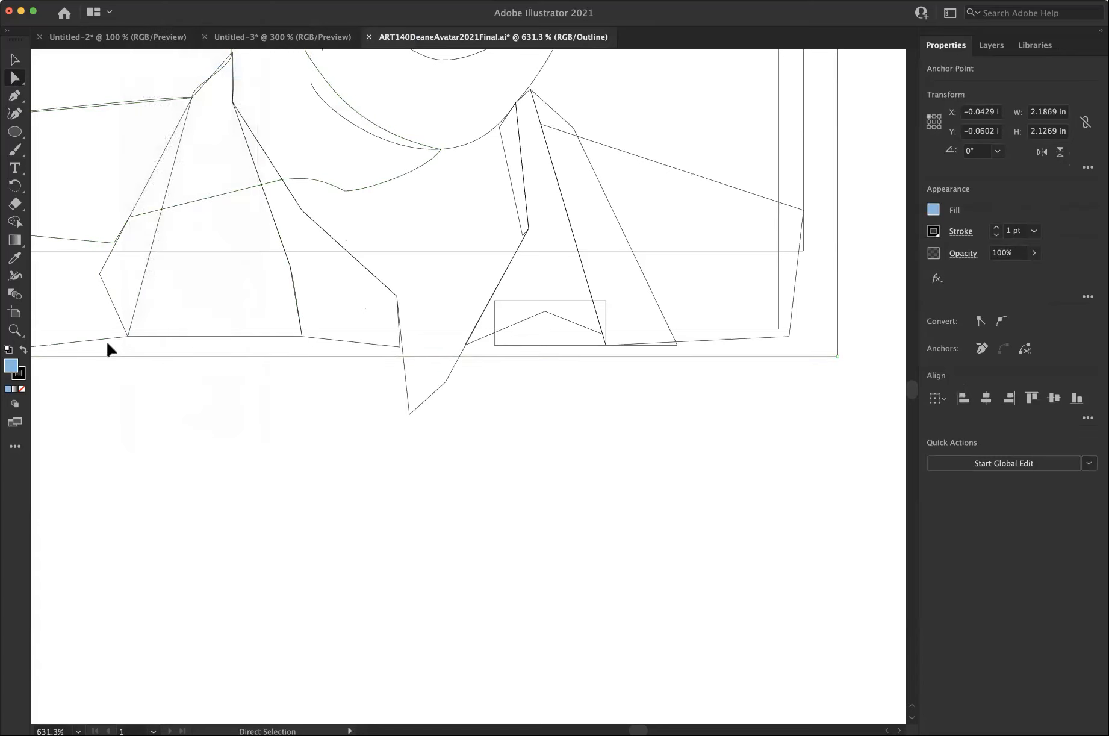
click(301, 336)
drag(299, 336, 300, 351)
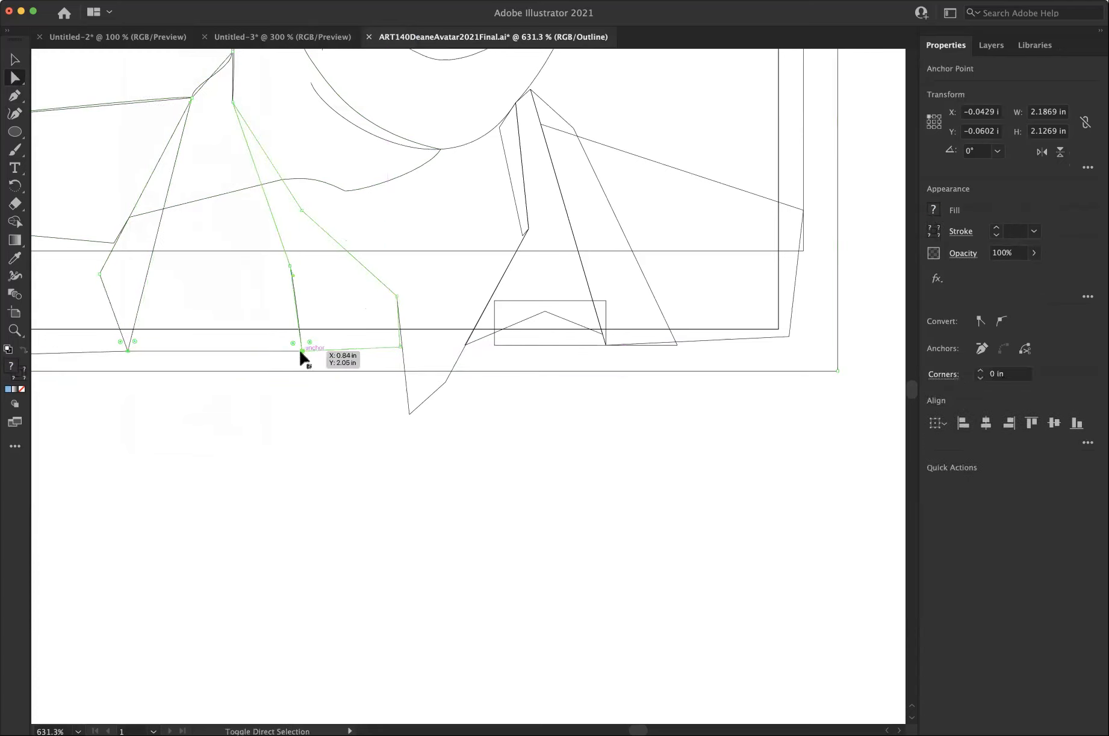
click(303, 400)
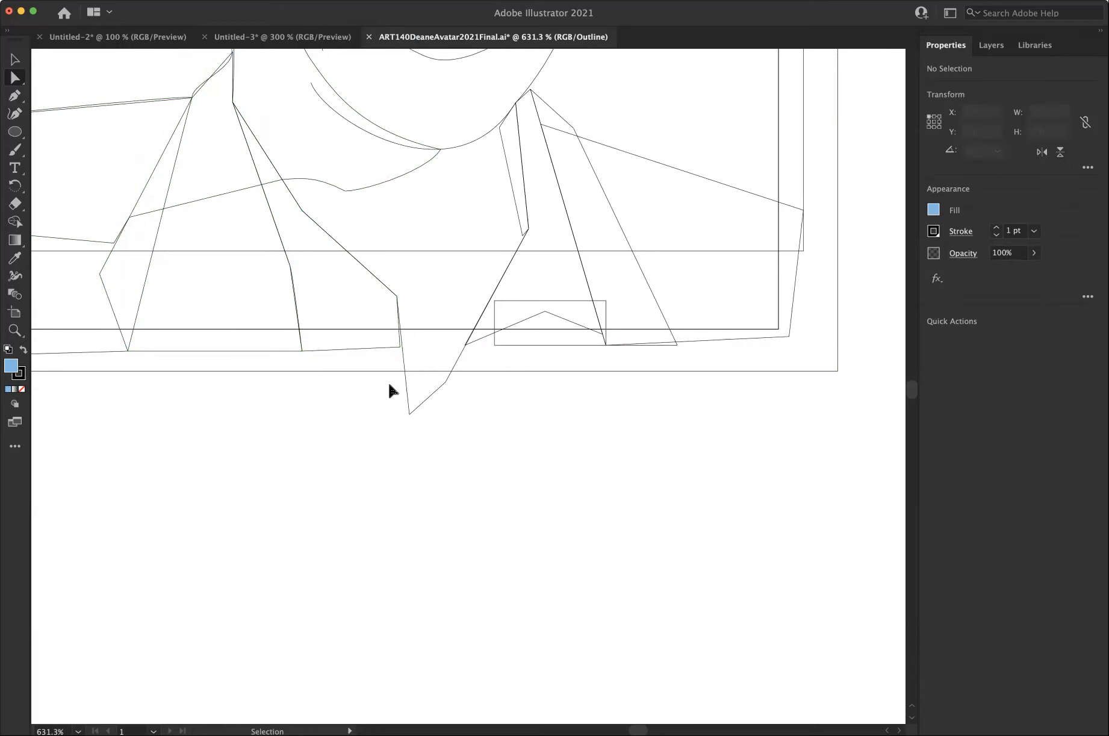
key(super+y)
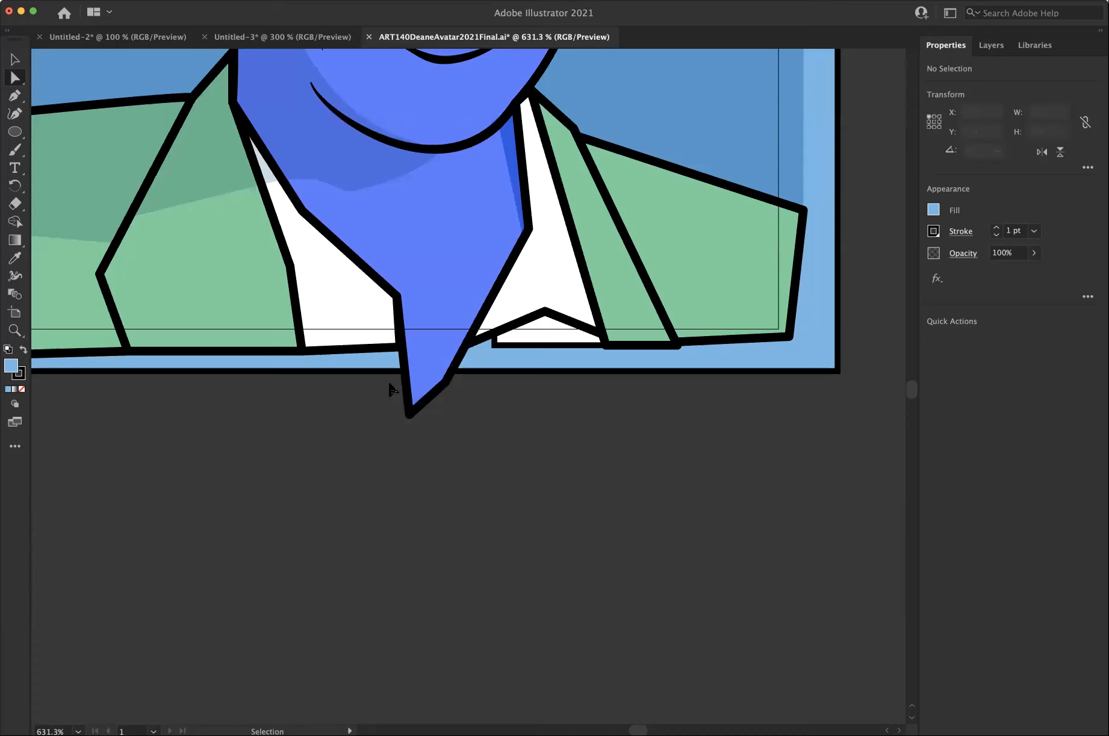
Extend the small white shirt shape to meet the neck outline, and lower the jacket's bottom right corner to level its hem.
drag(495, 347, 466, 346)
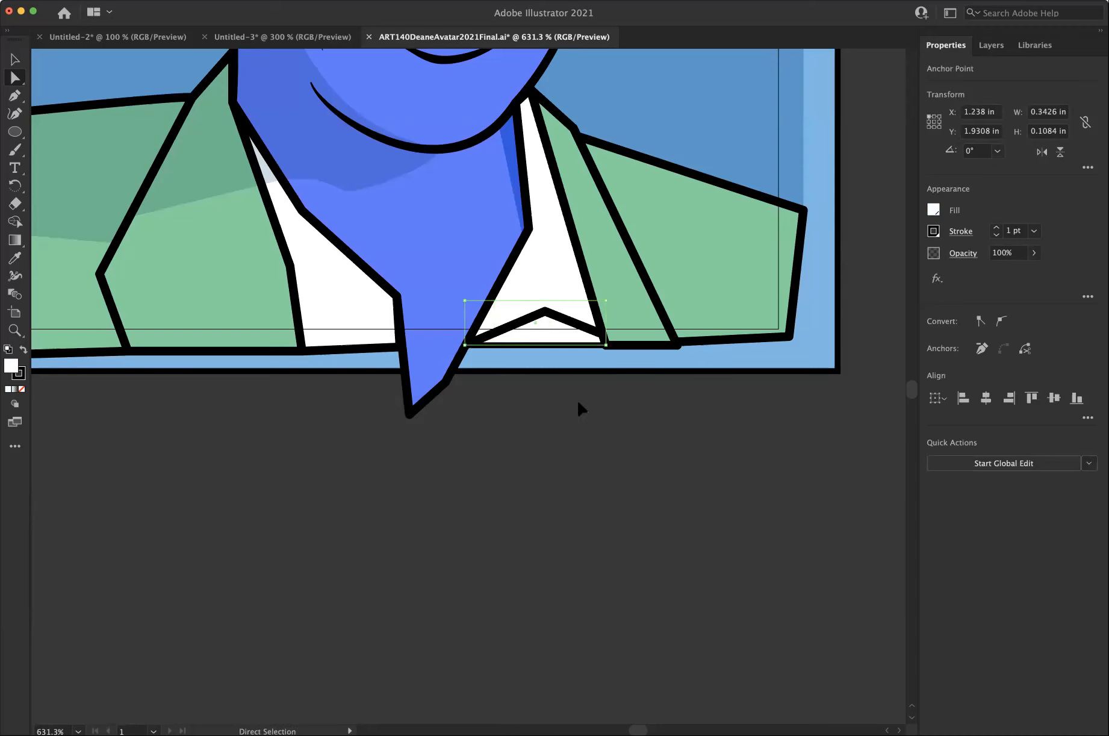
click(578, 403)
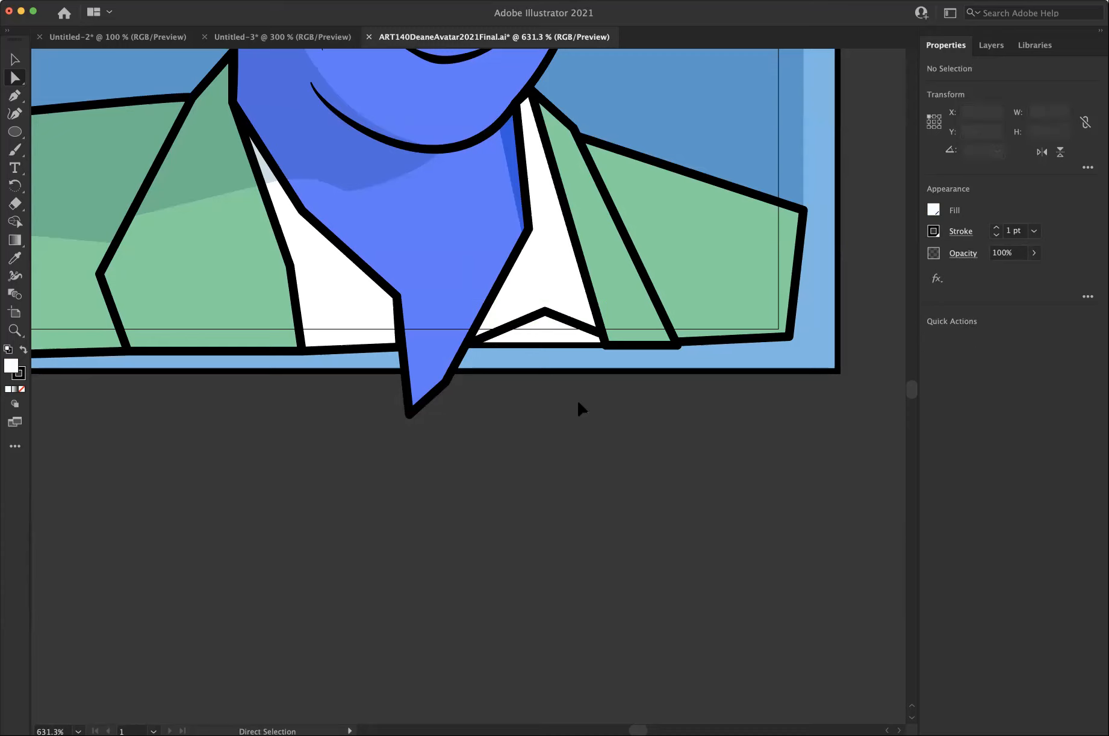
drag(789, 337, 794, 347)
click(440, 421)
scroll(287, 427, down, 1)
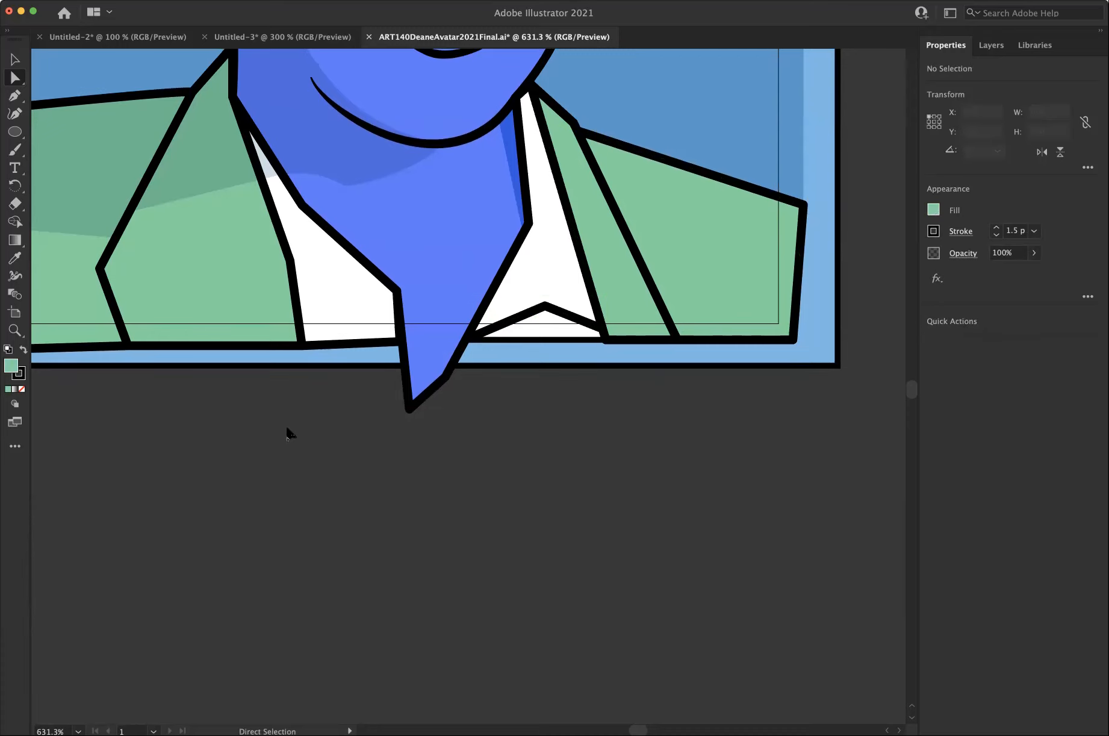
scroll(288, 428, up, 1)
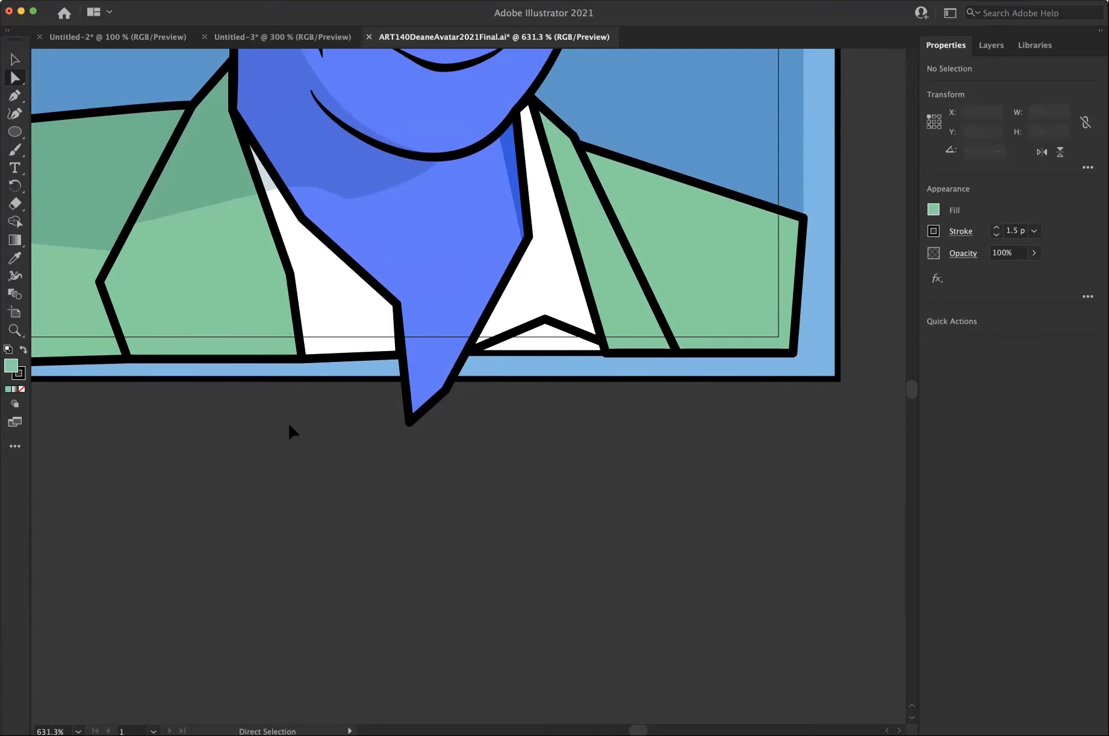
Check the document's color mode with the whole portrait in view.
key(super+0)
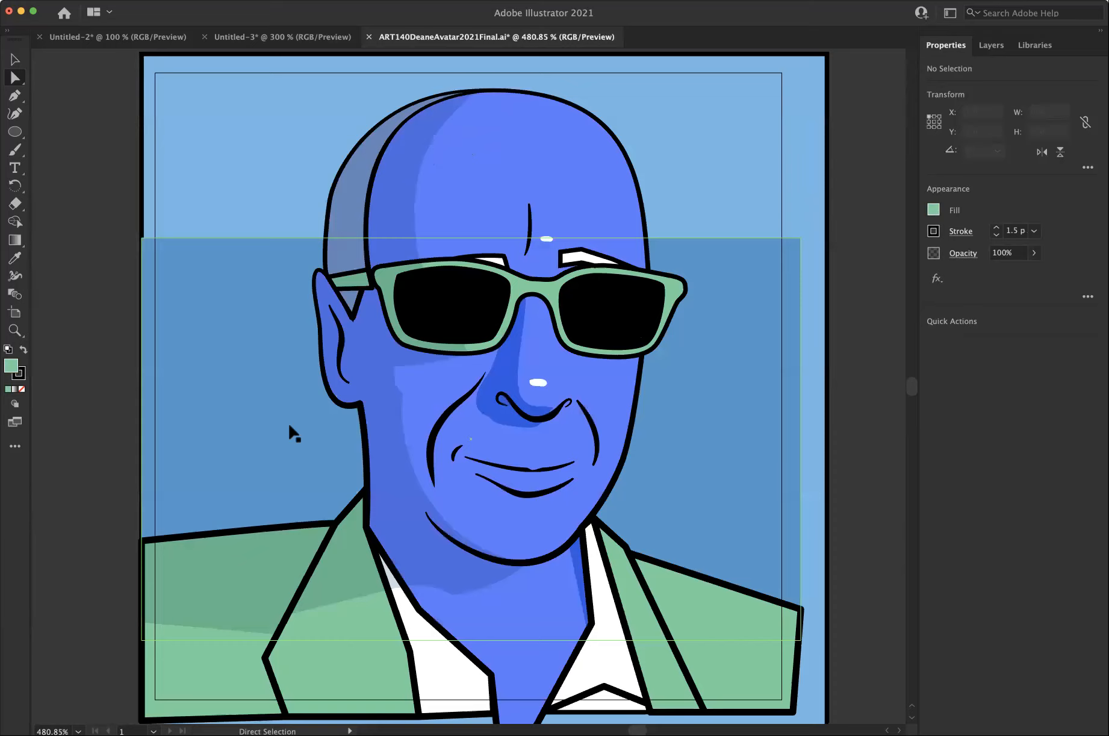
key(super+1)
key(super+space)
super+click(474, 410)
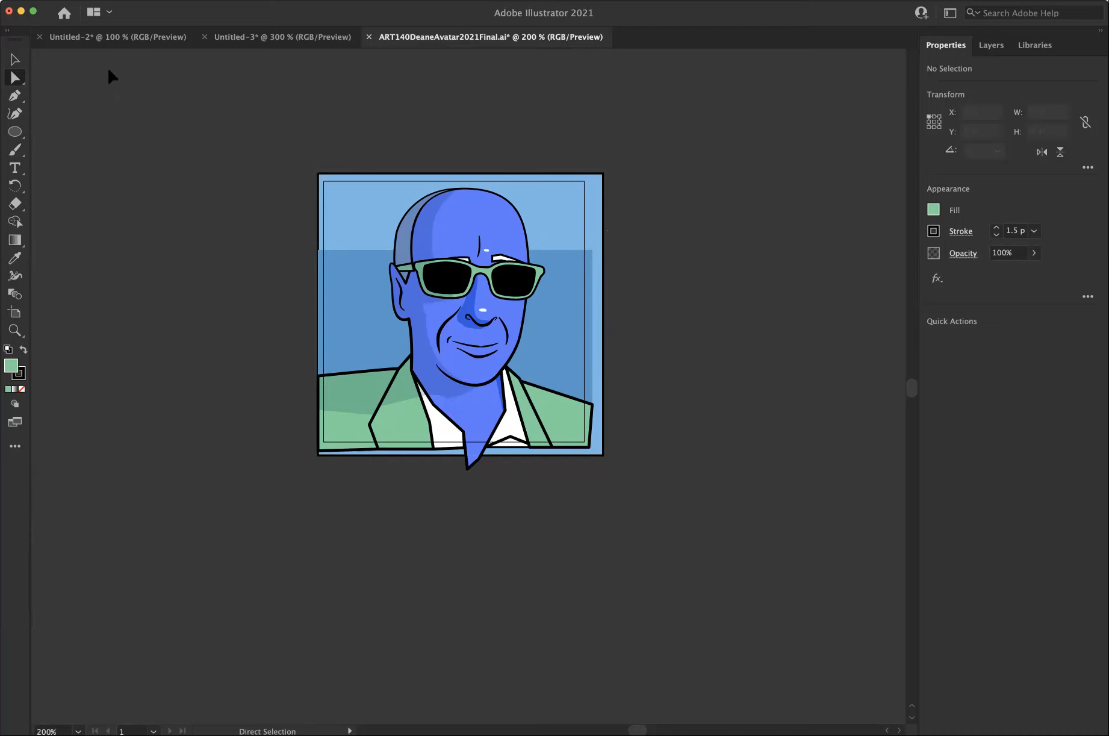
click(91, 0)
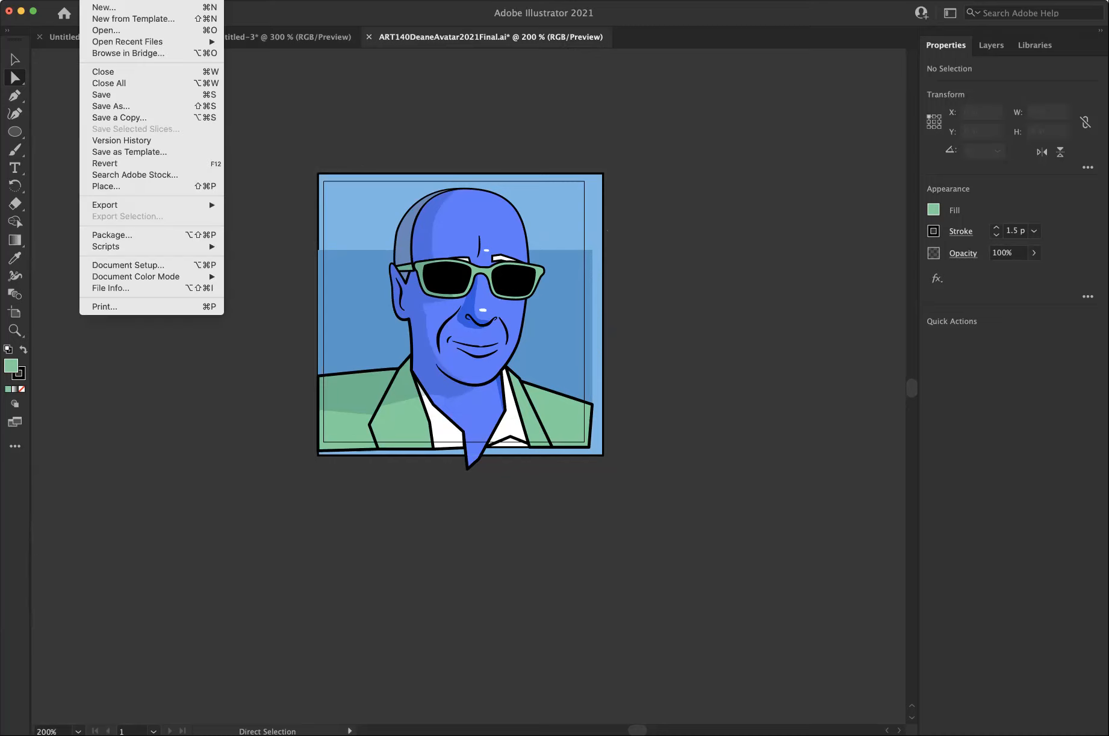
mouse_move(127, 277)
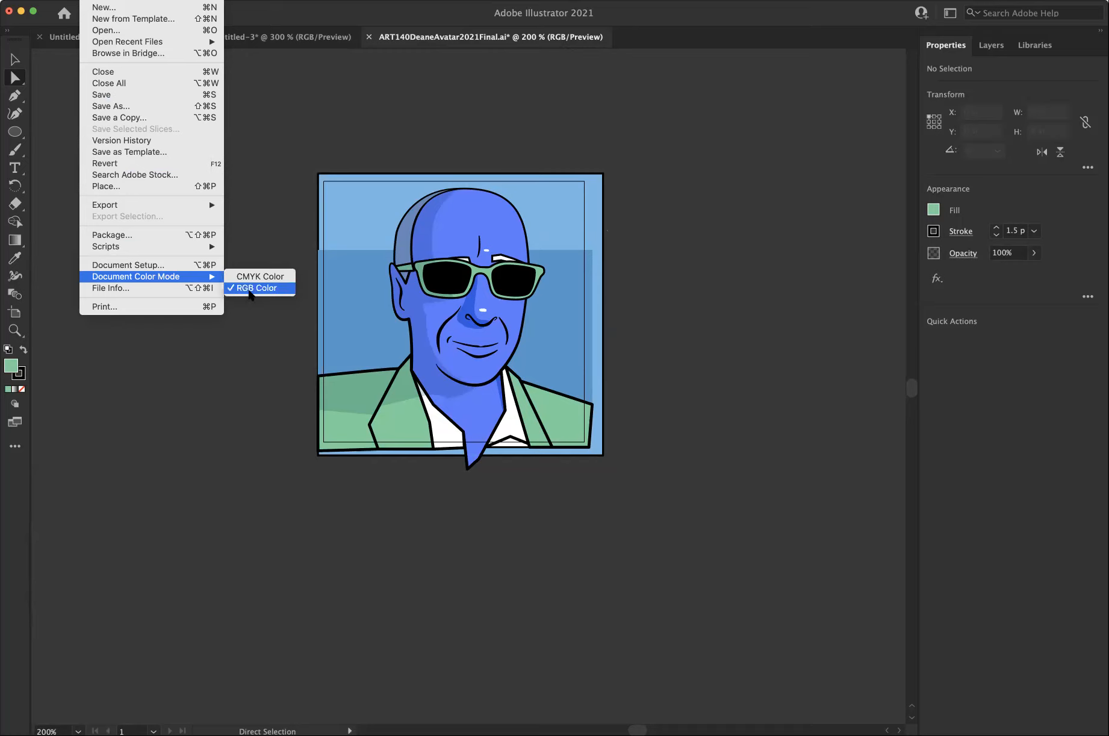
click(252, 229)
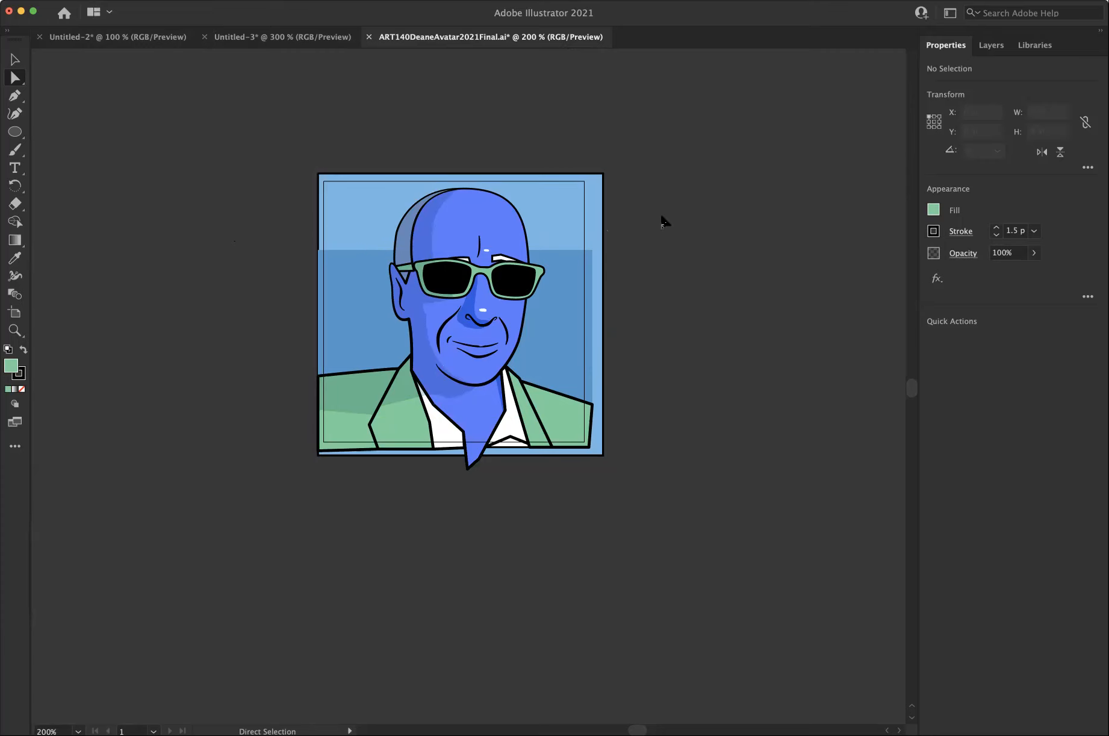
Show the document's swatches and place them beside the portrait.
click(314, 0)
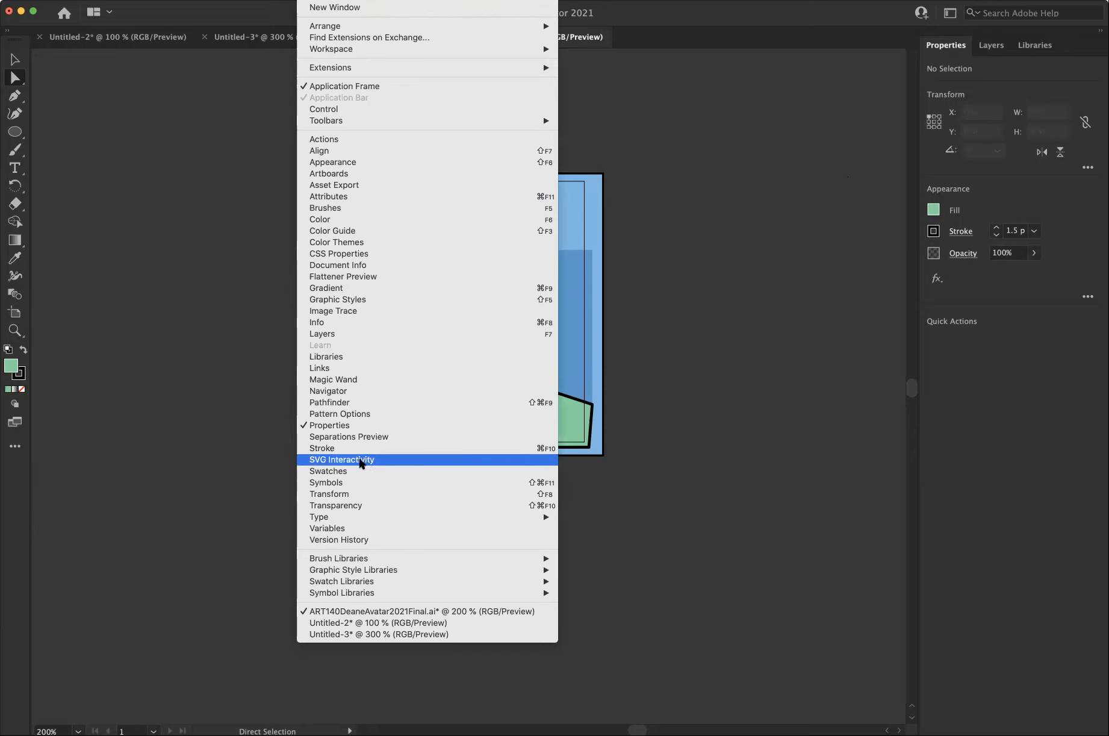
click(352, 472)
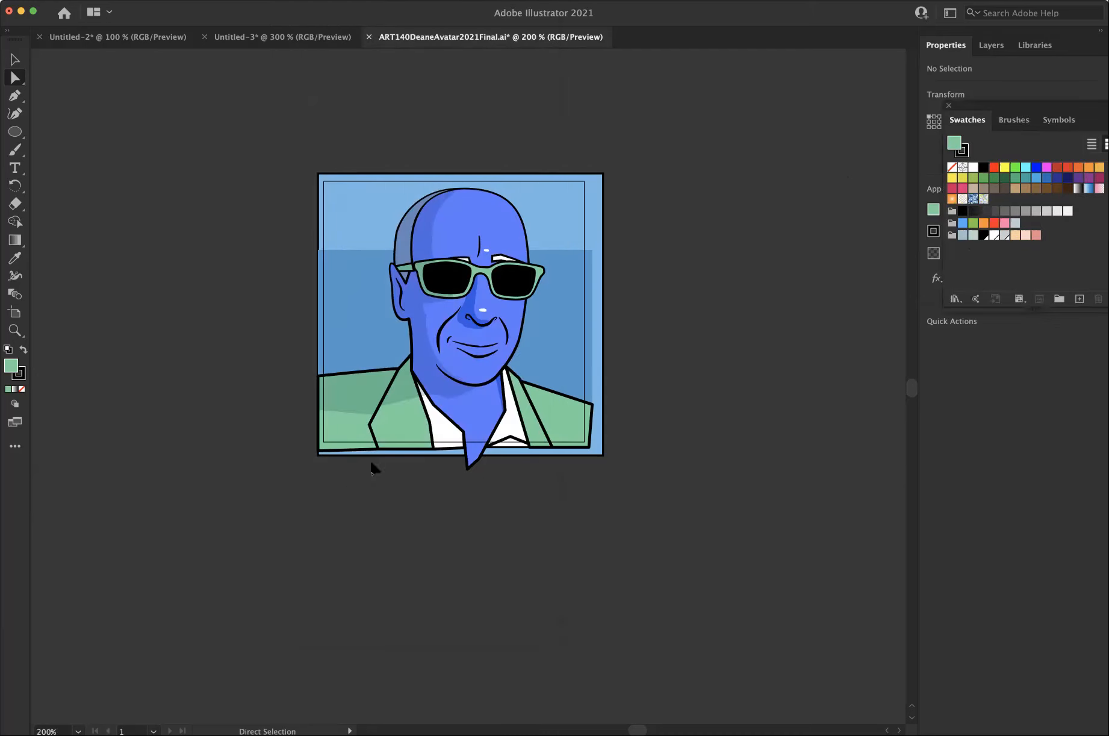
drag(1024, 99, 725, 142)
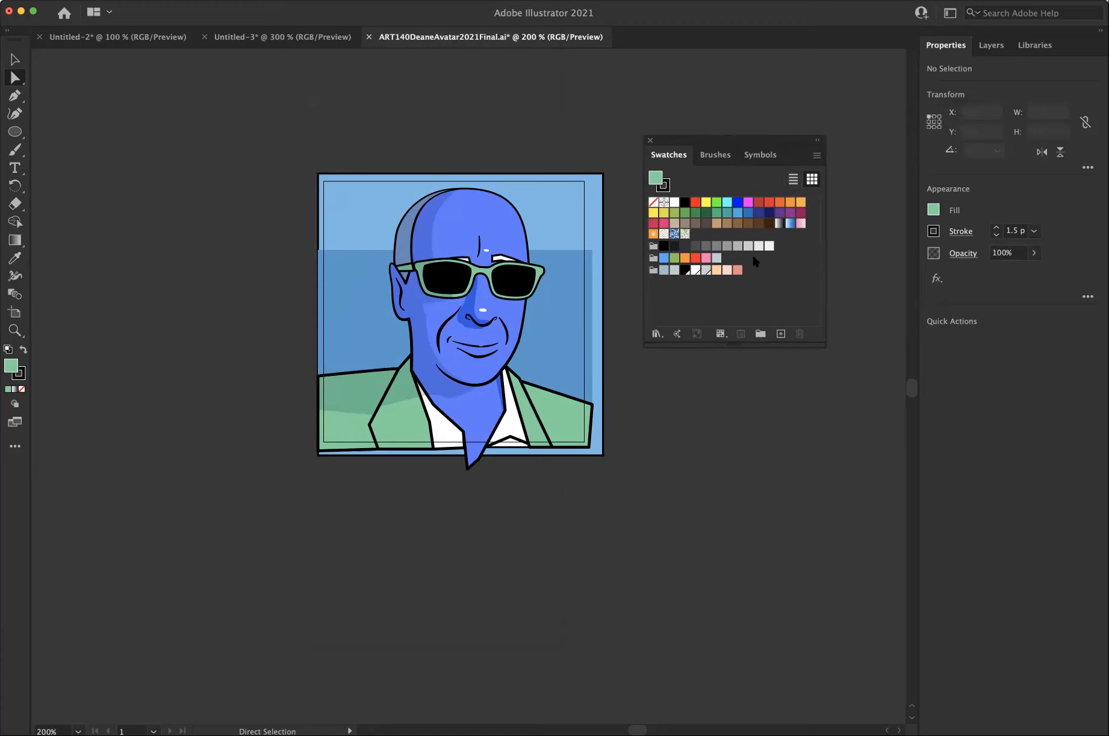
Select all unused swatches and delete them from the document.
click(817, 157)
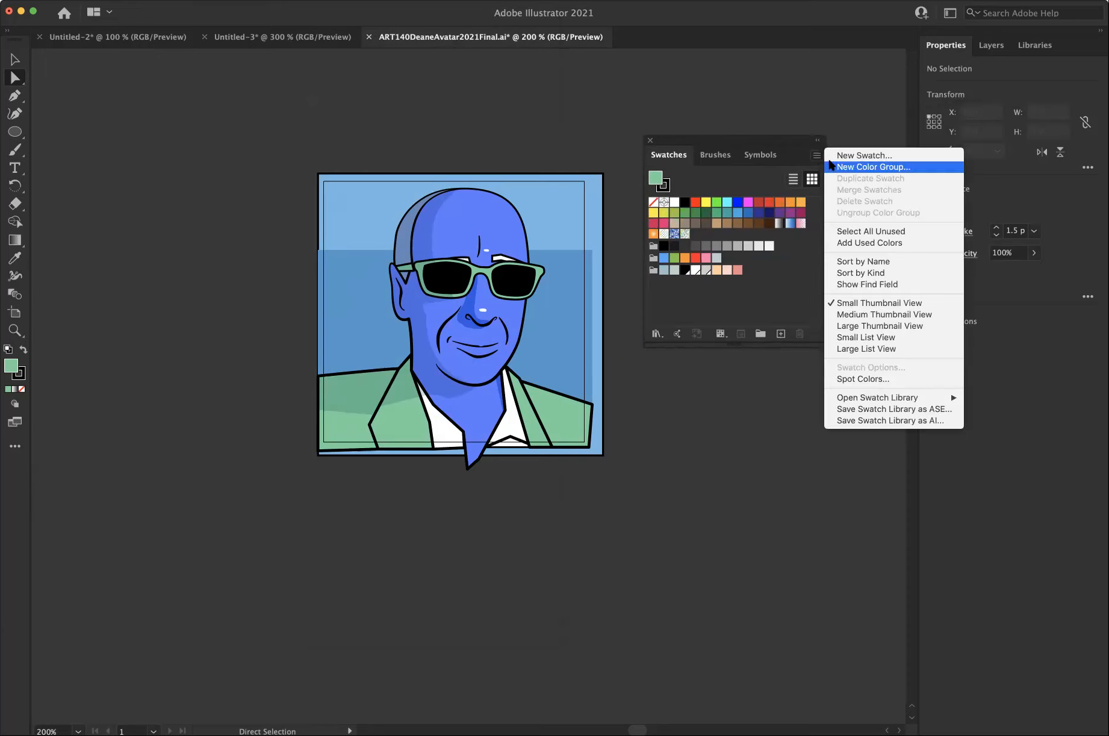
click(854, 237)
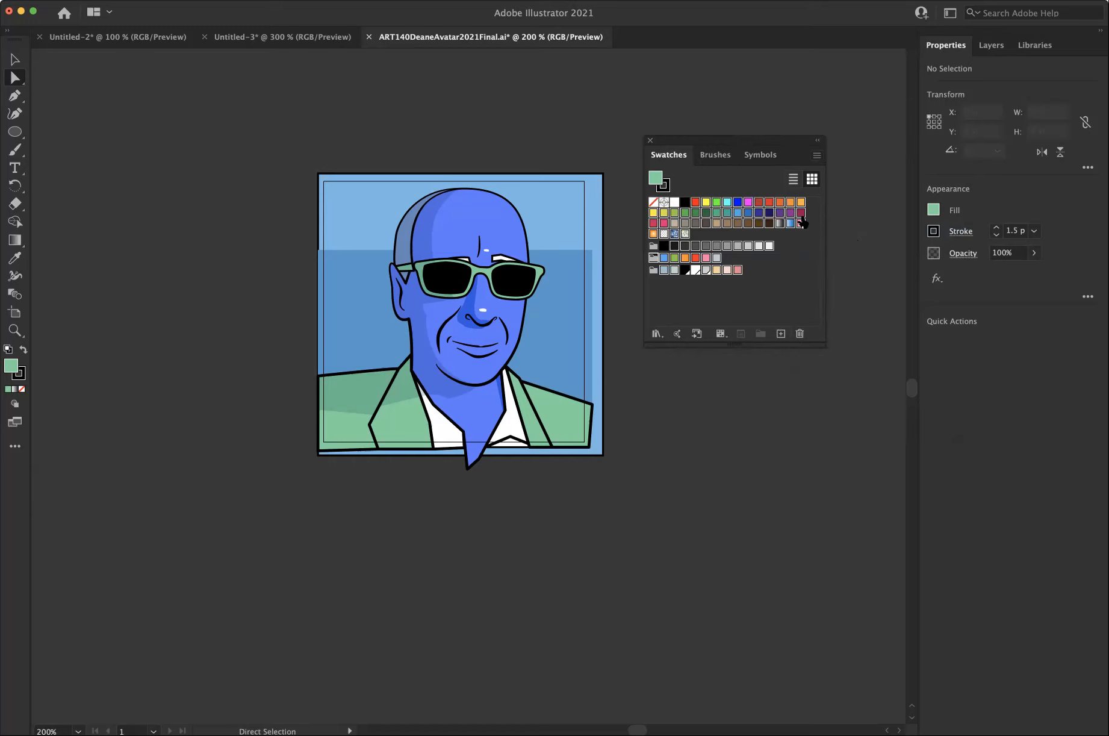
click(817, 156)
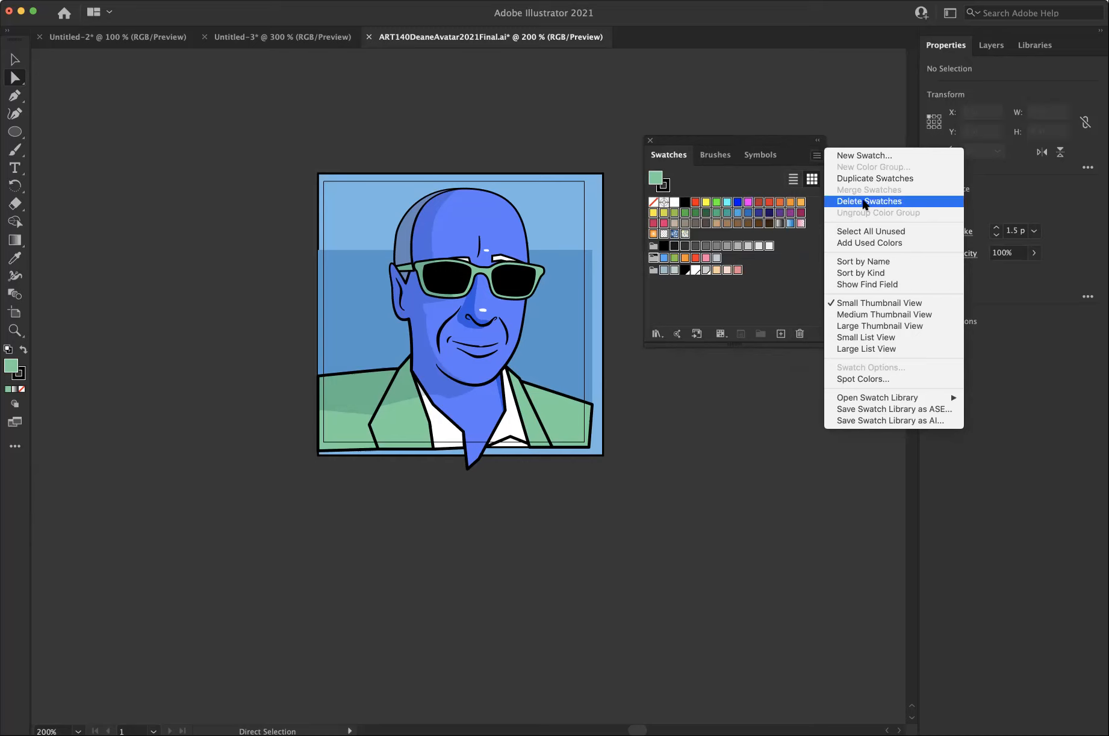
click(841, 124)
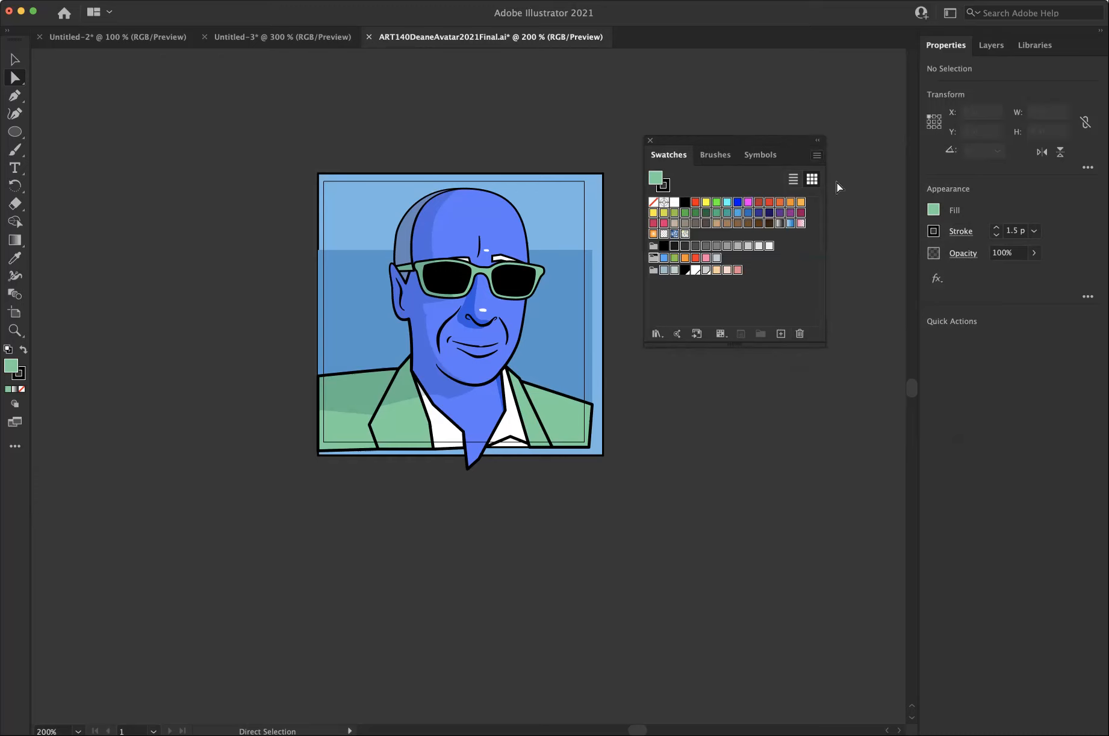
click(800, 335)
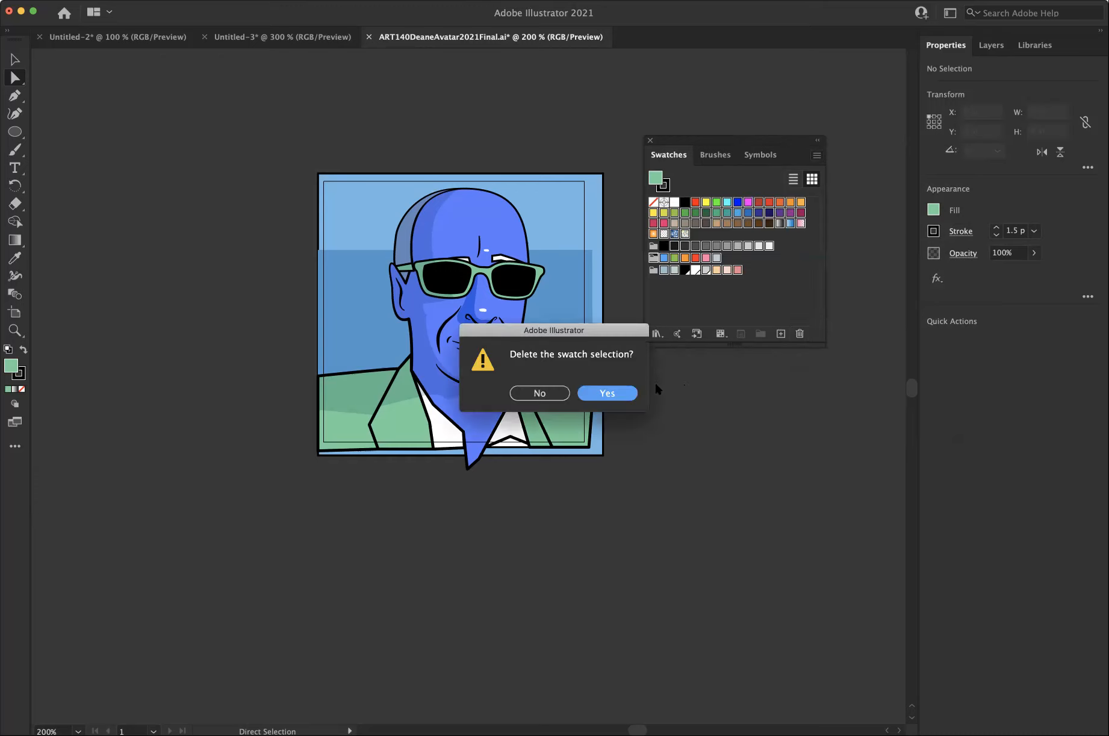
click(609, 393)
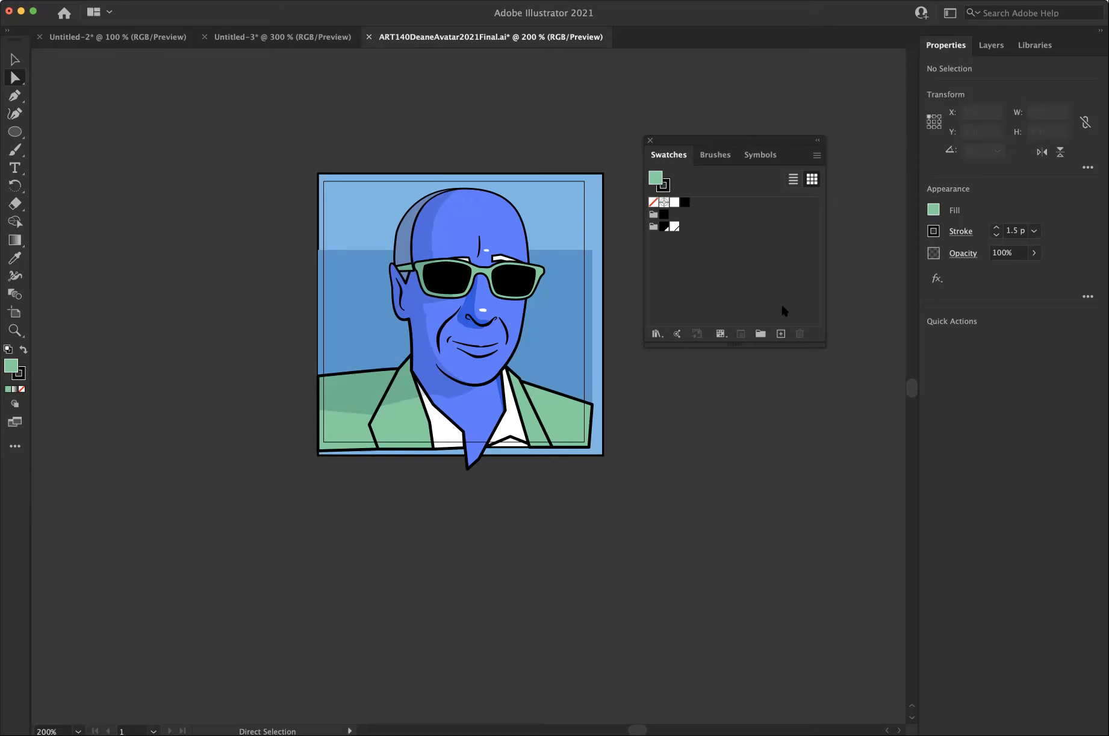
Save the current green fill as a non-global RGB process swatch.
click(781, 334)
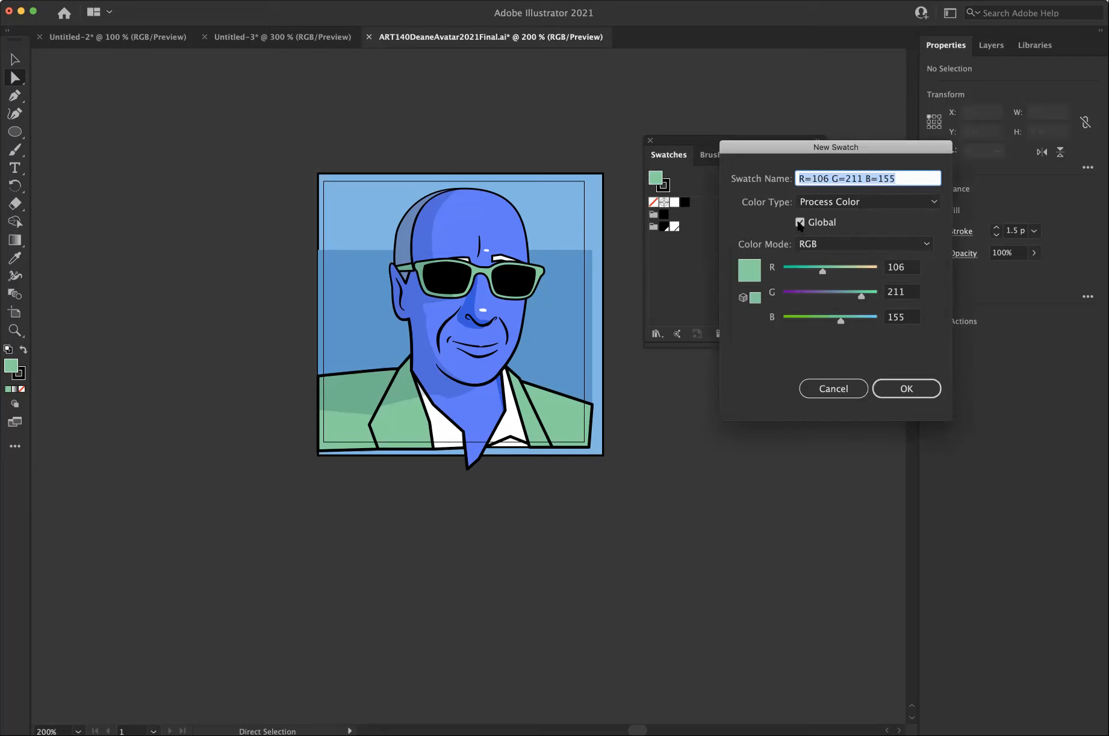
click(800, 222)
click(909, 389)
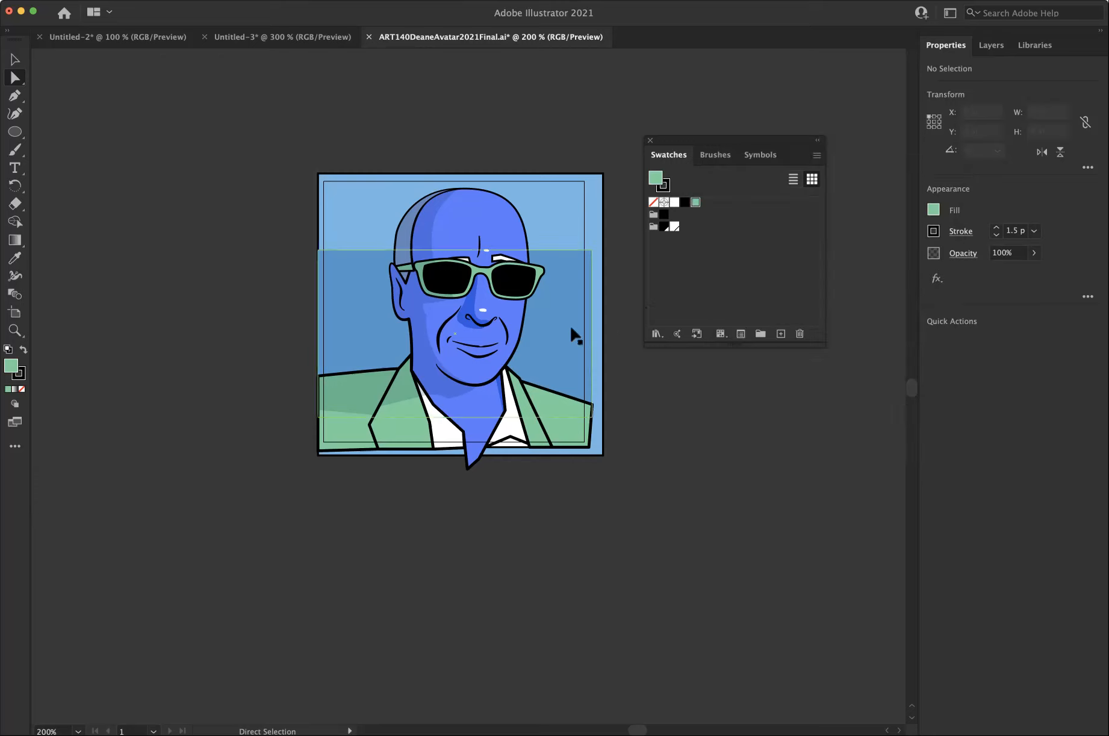
Save the darker blue fill of the background's inner rectangle as a global RGB process swatch.
click(564, 340)
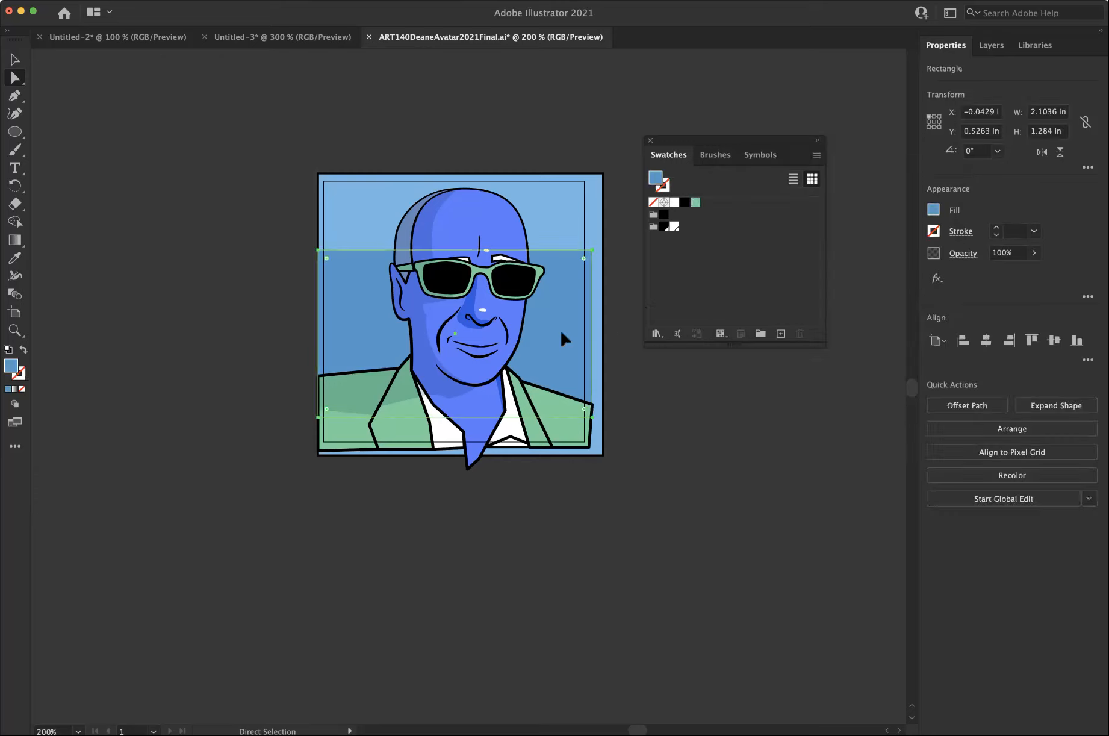
click(781, 333)
click(801, 222)
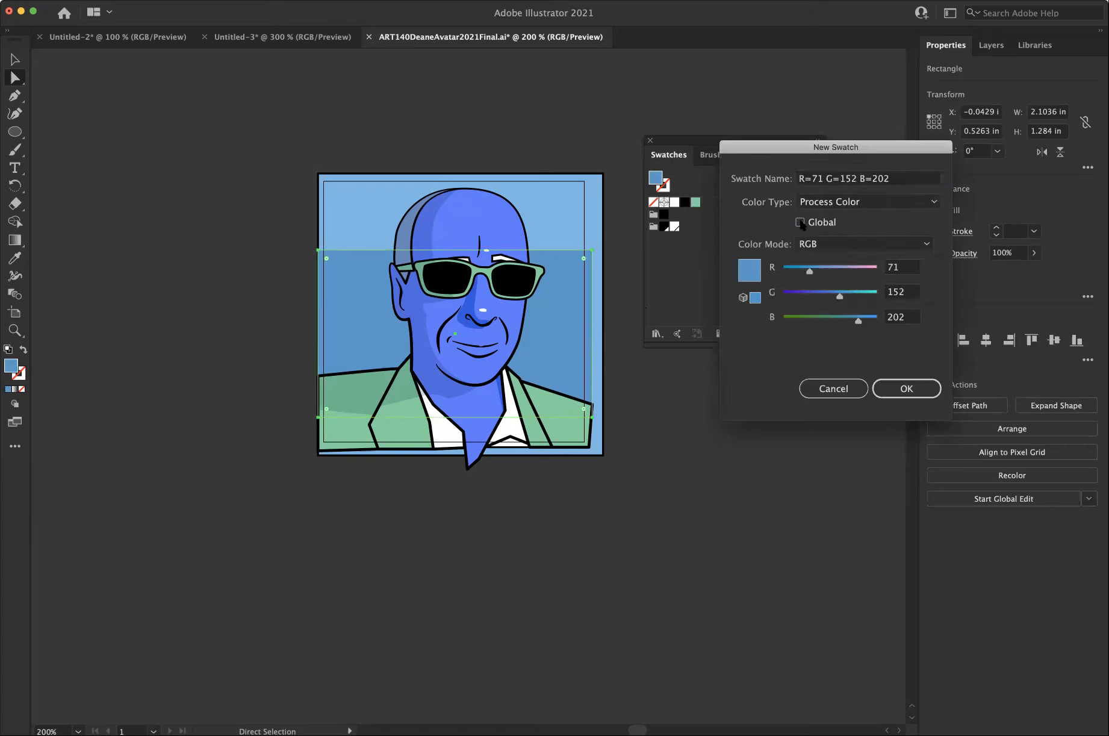
click(901, 388)
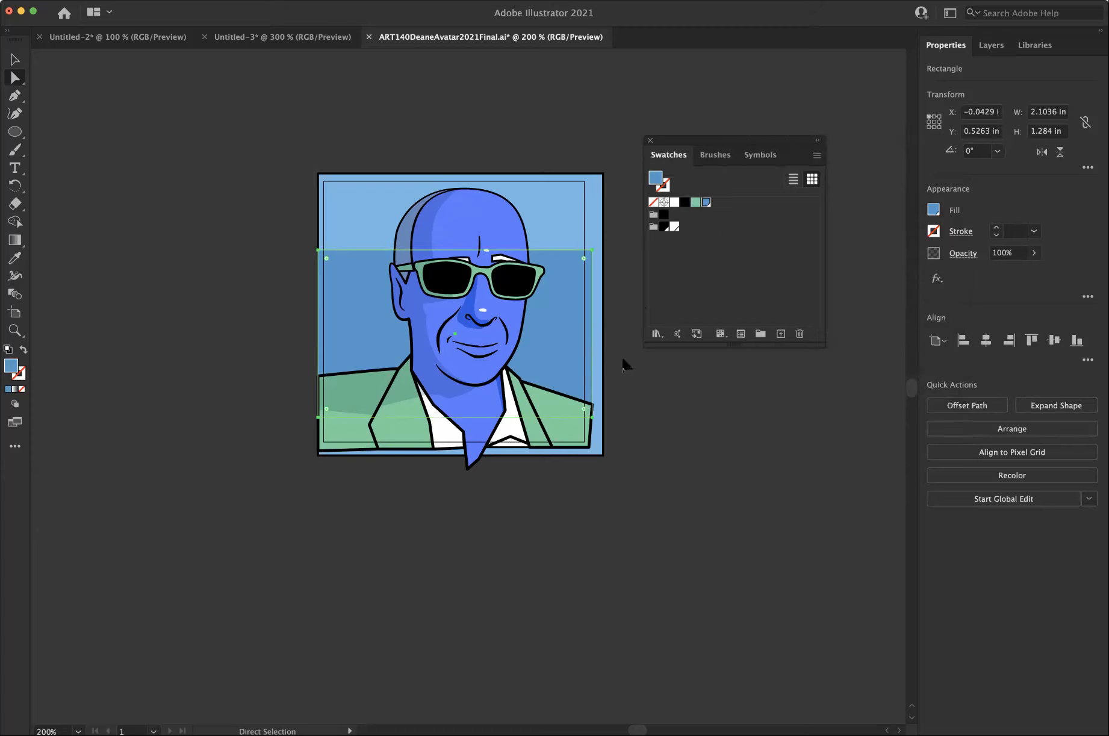
Save the face's blue fill and the outer background rectangle's light blue fill as global RGB process swatches.
click(509, 306)
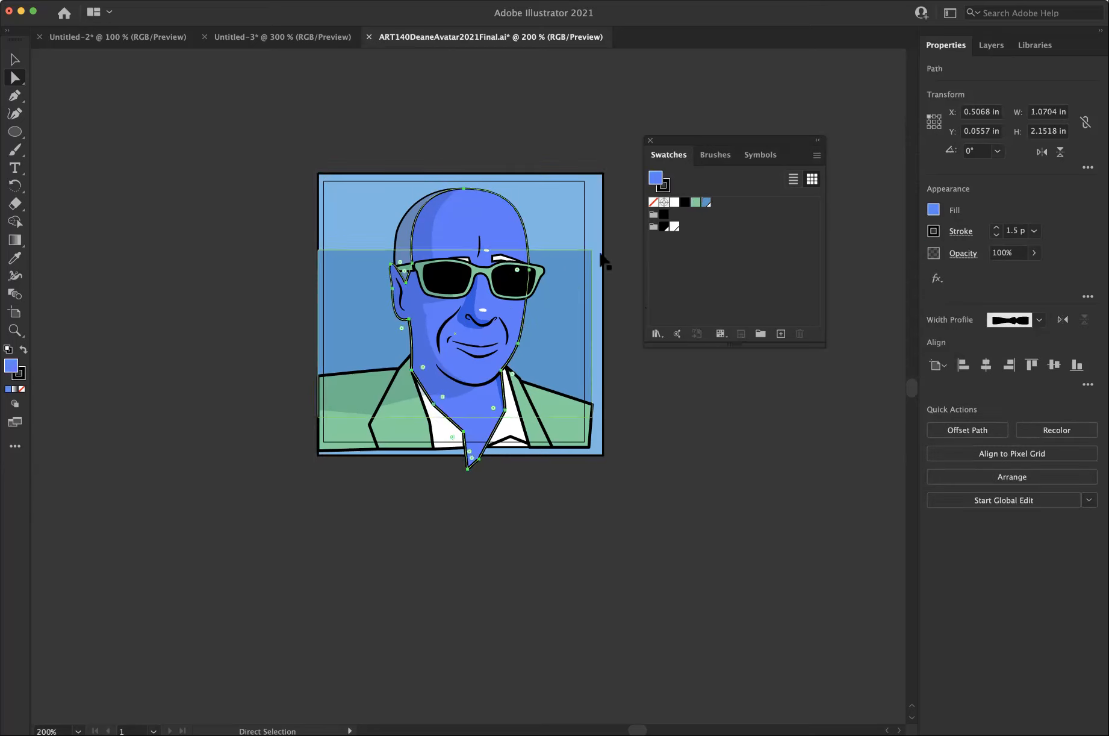
click(780, 334)
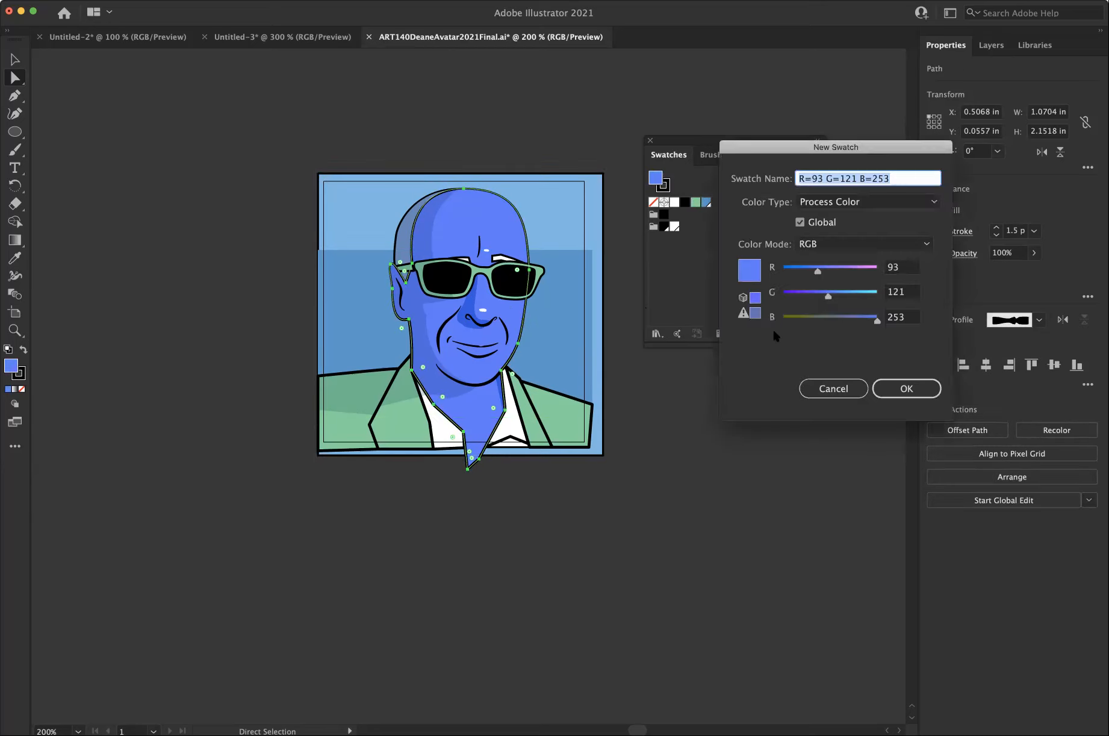
click(906, 387)
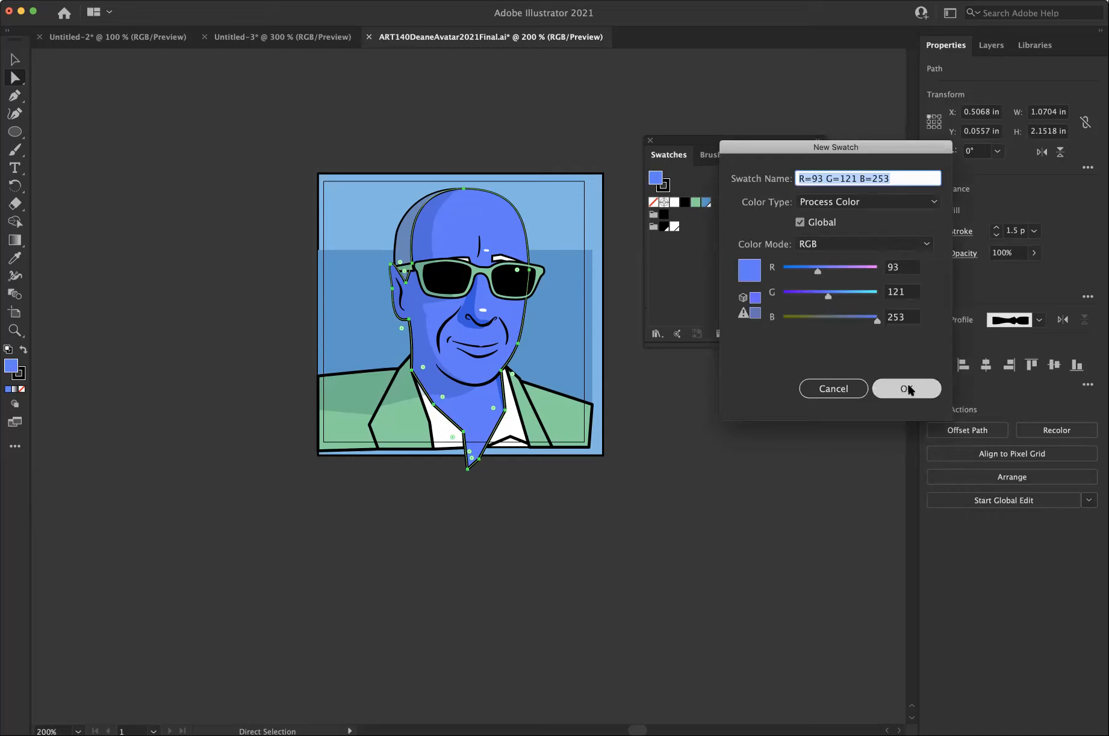
click(595, 208)
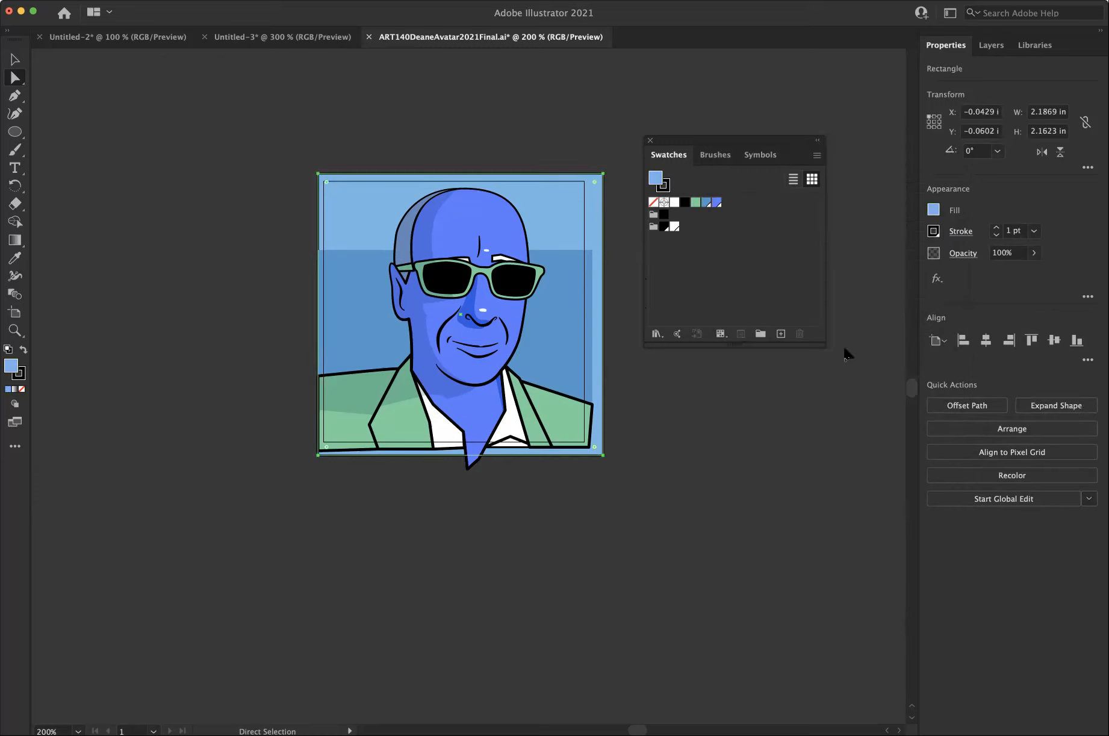
click(781, 334)
click(903, 398)
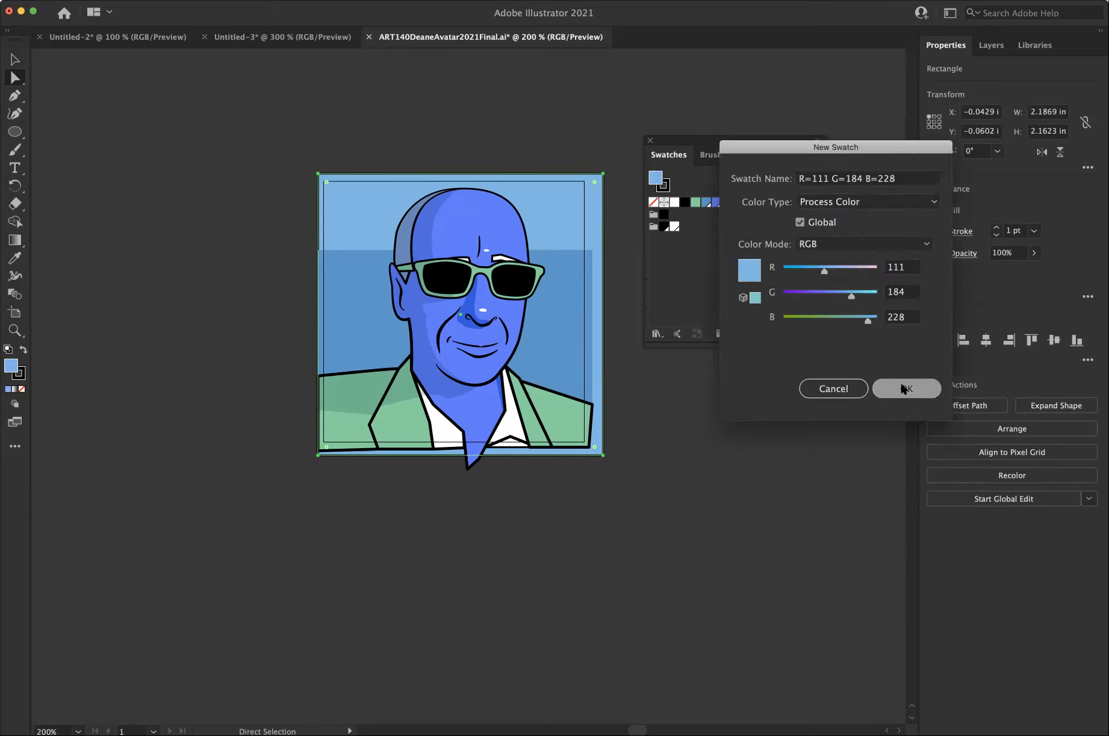
click(672, 395)
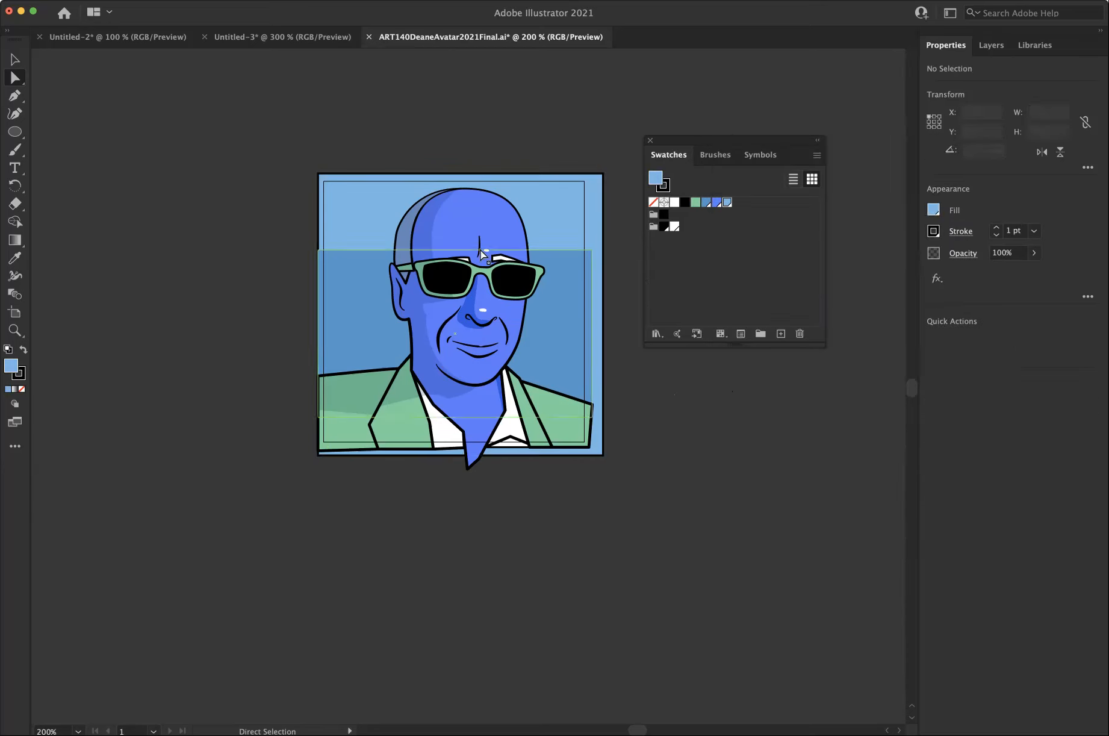
Save the pale fill of the shadow shape over the face and jacket as a global RGB process swatch.
click(428, 221)
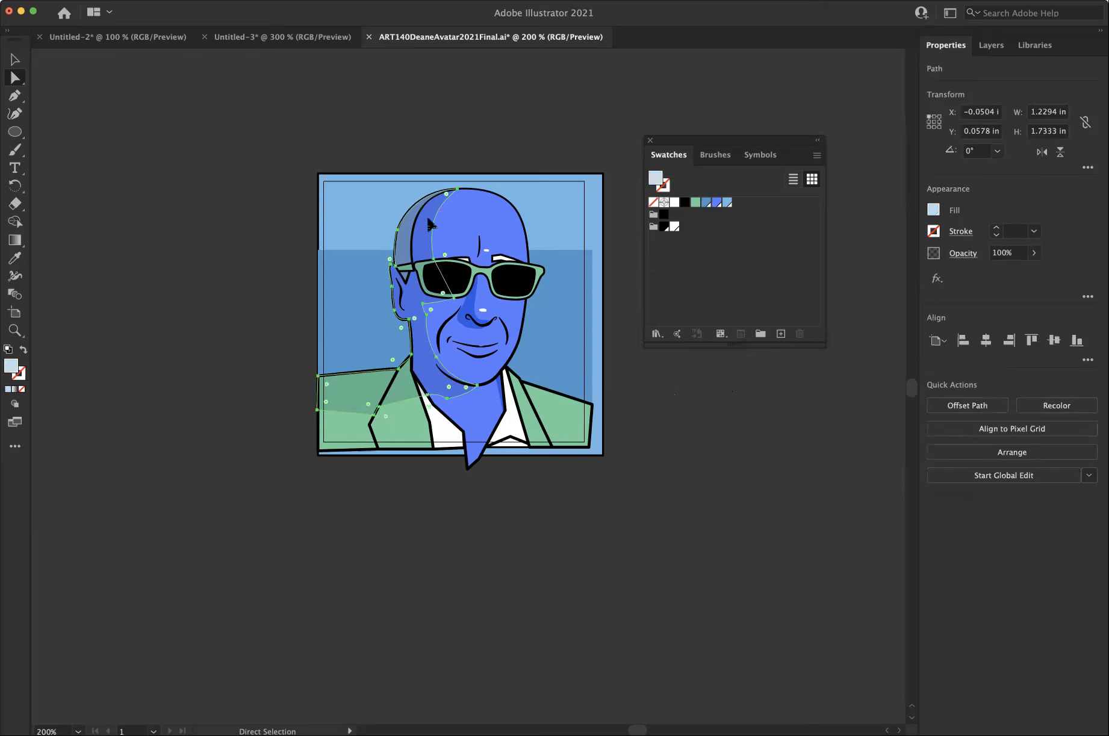
click(781, 334)
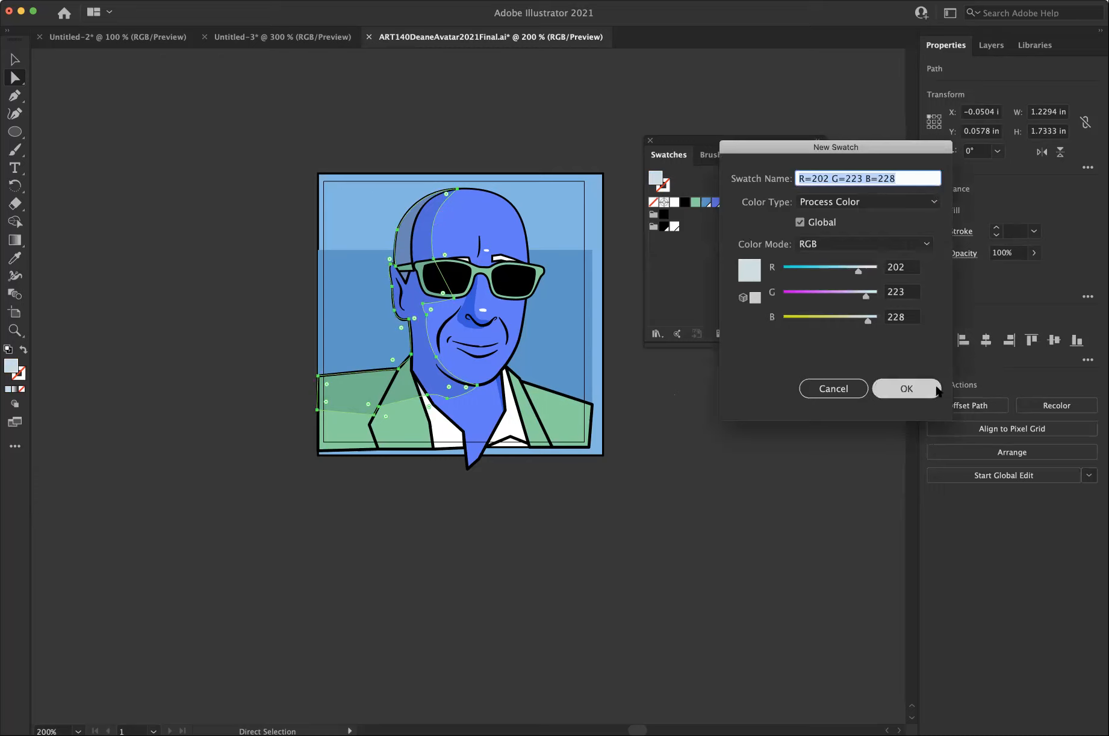
click(903, 388)
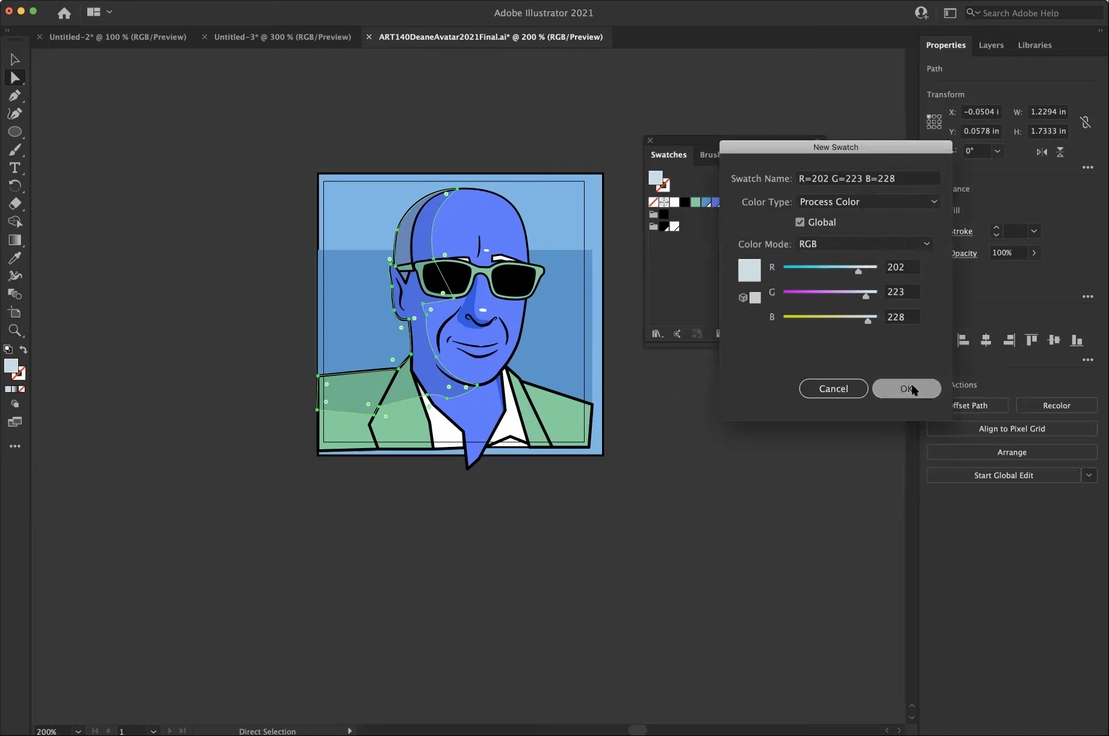
click(672, 403)
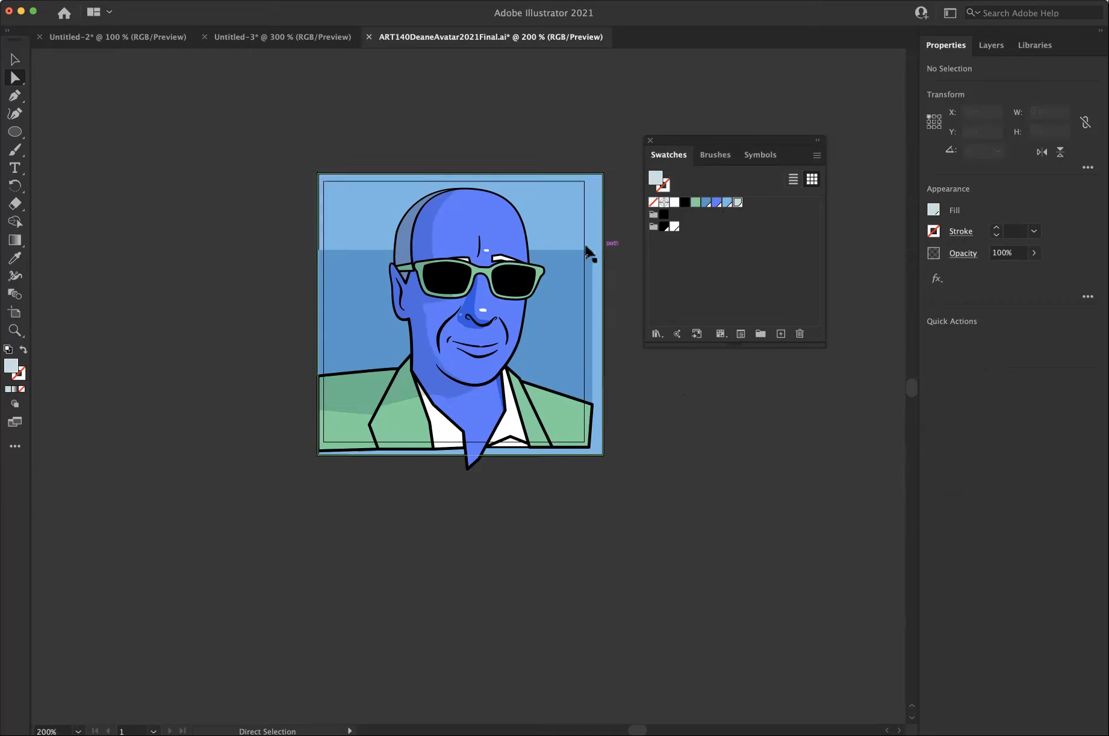
Check which swatches are assigned to the background rectangles and the shadow shape.
click(569, 259)
click(569, 218)
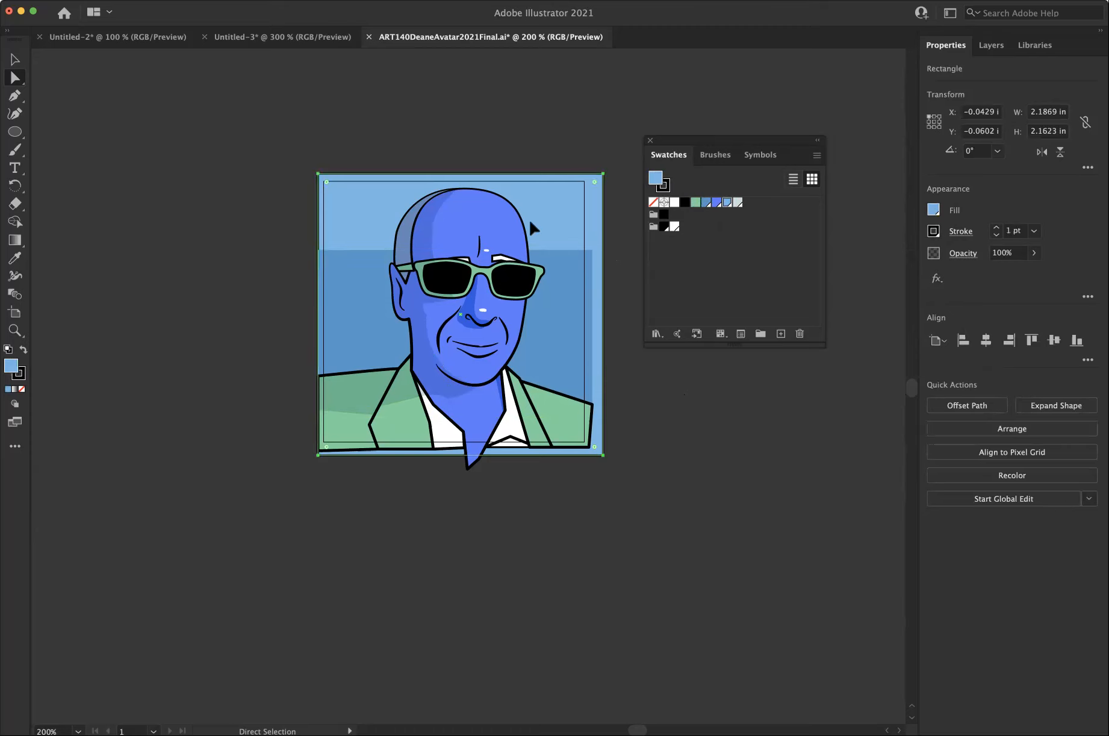
click(403, 228)
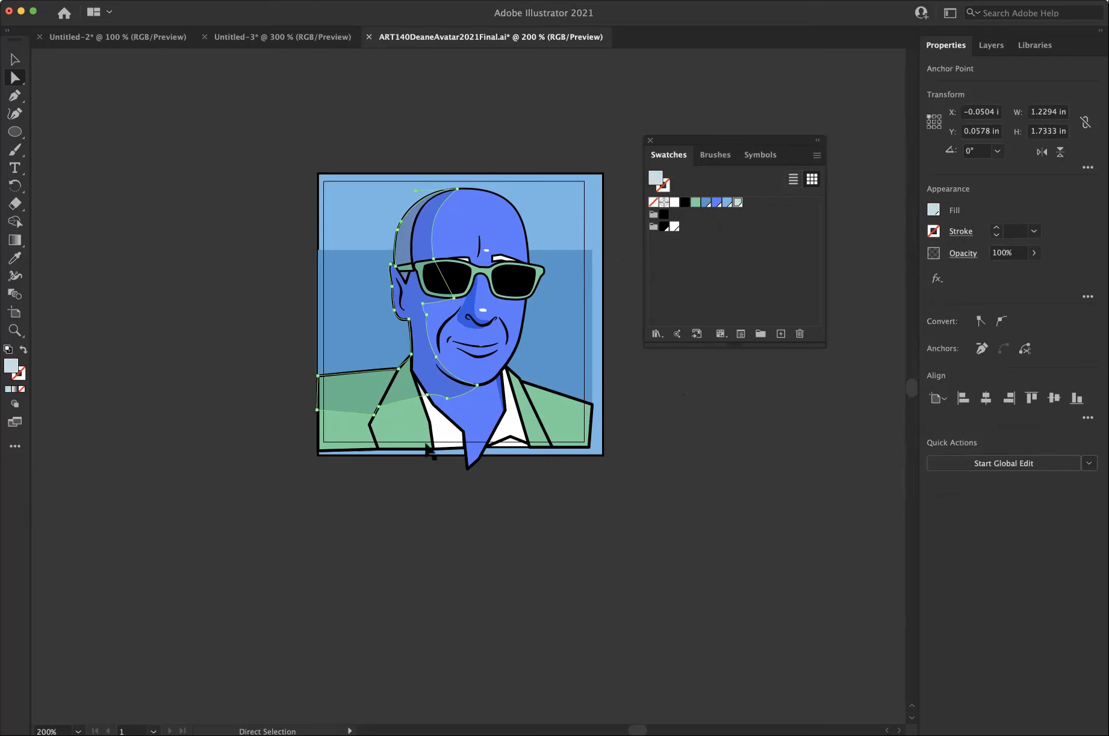
Try the global white swatch as the fill of the large jacket lapel, undo it and clear the selection.
click(410, 429)
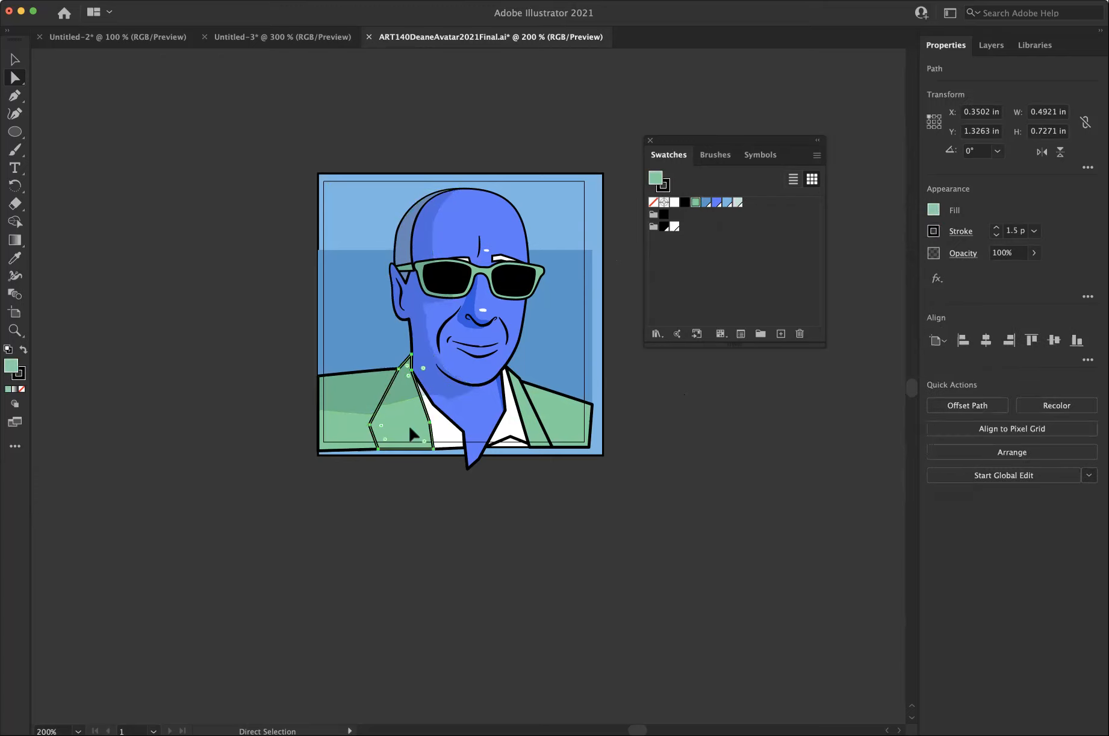
click(729, 266)
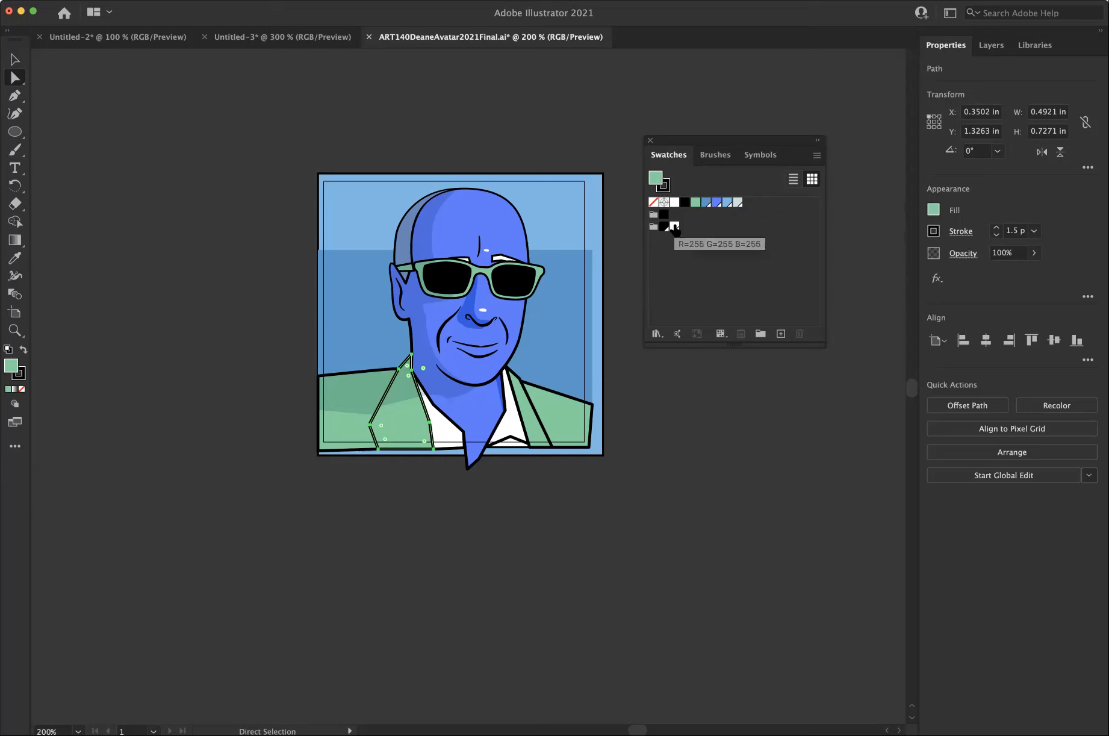
click(675, 227)
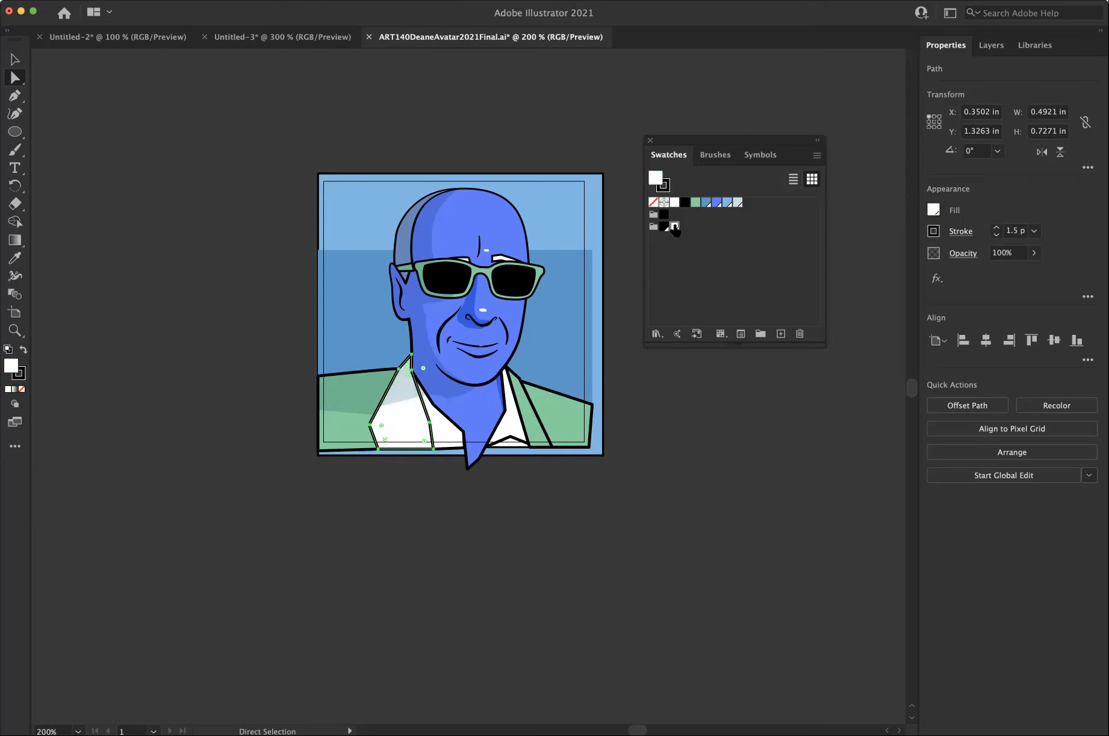
click(716, 250)
key(super+z)
click(627, 244)
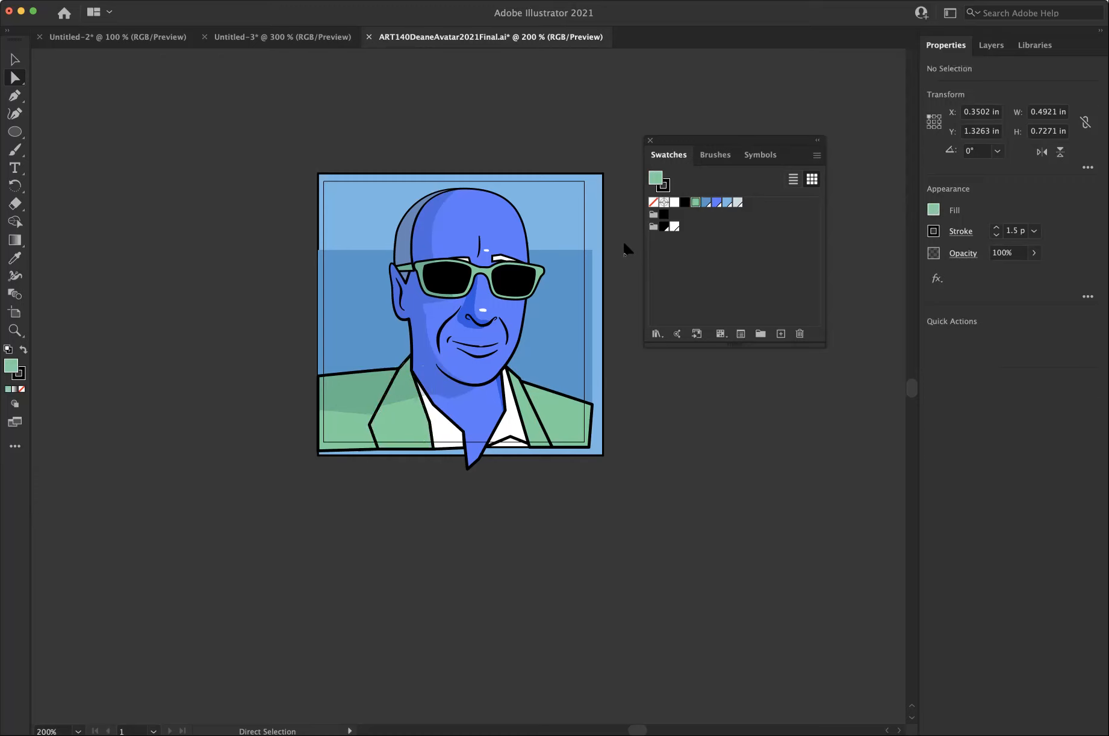
Delete the global white swatch from the second color group.
click(677, 228)
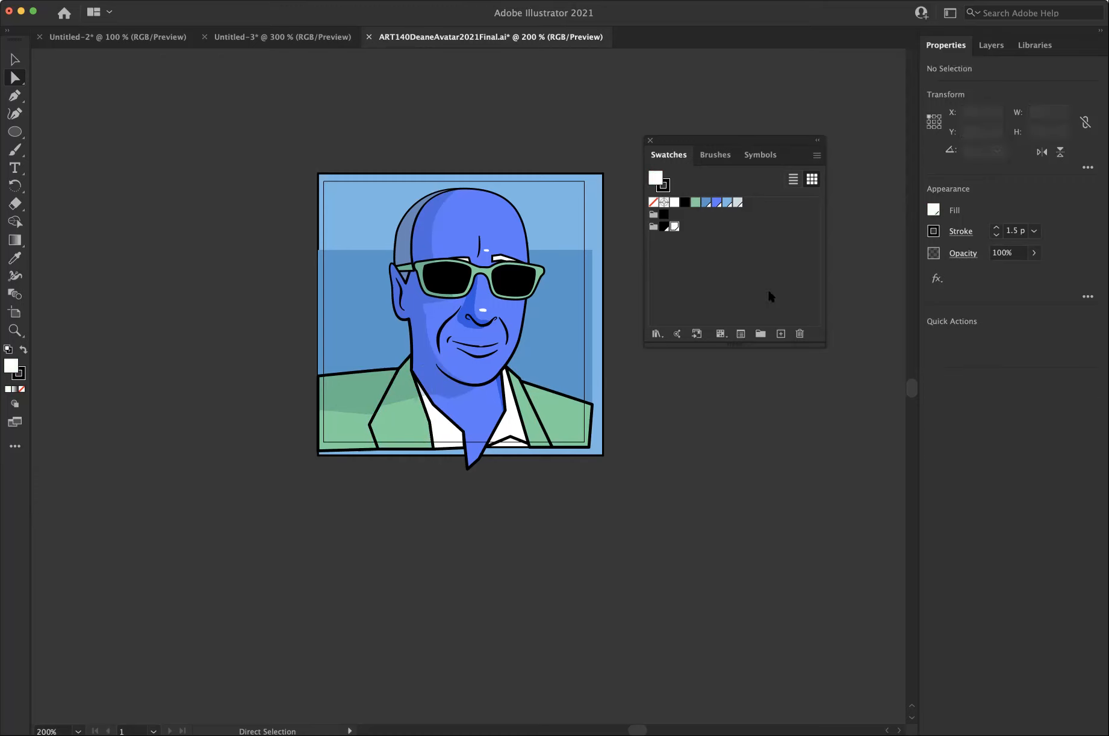
click(800, 334)
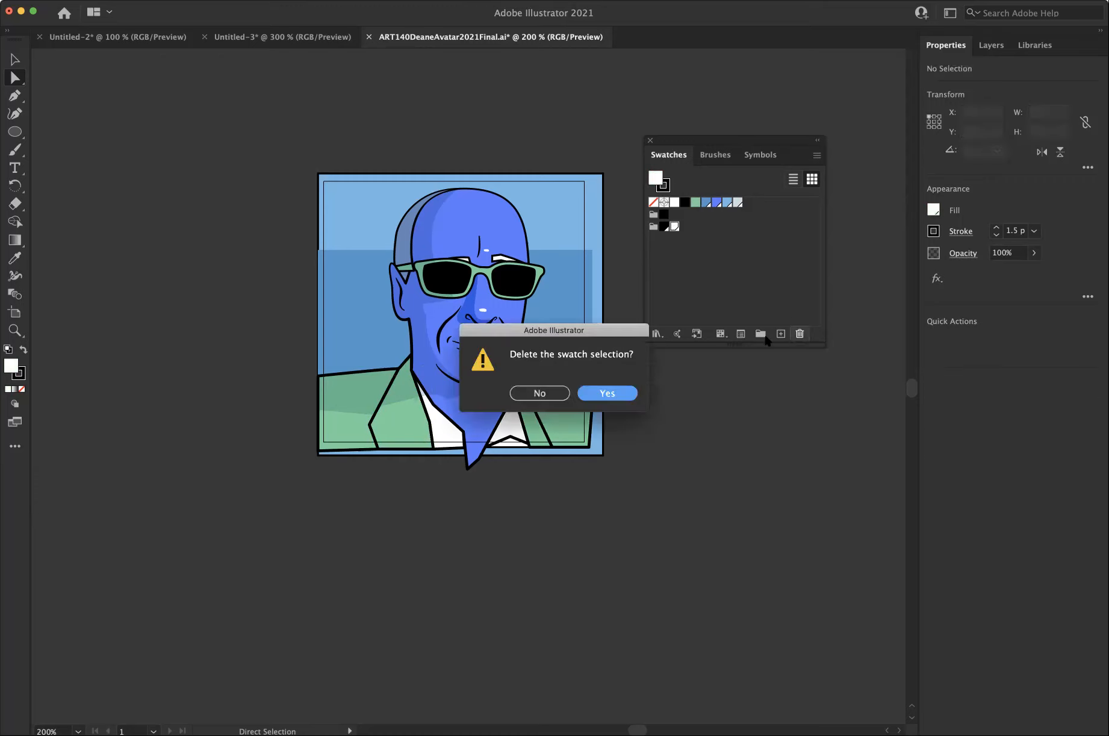
click(609, 393)
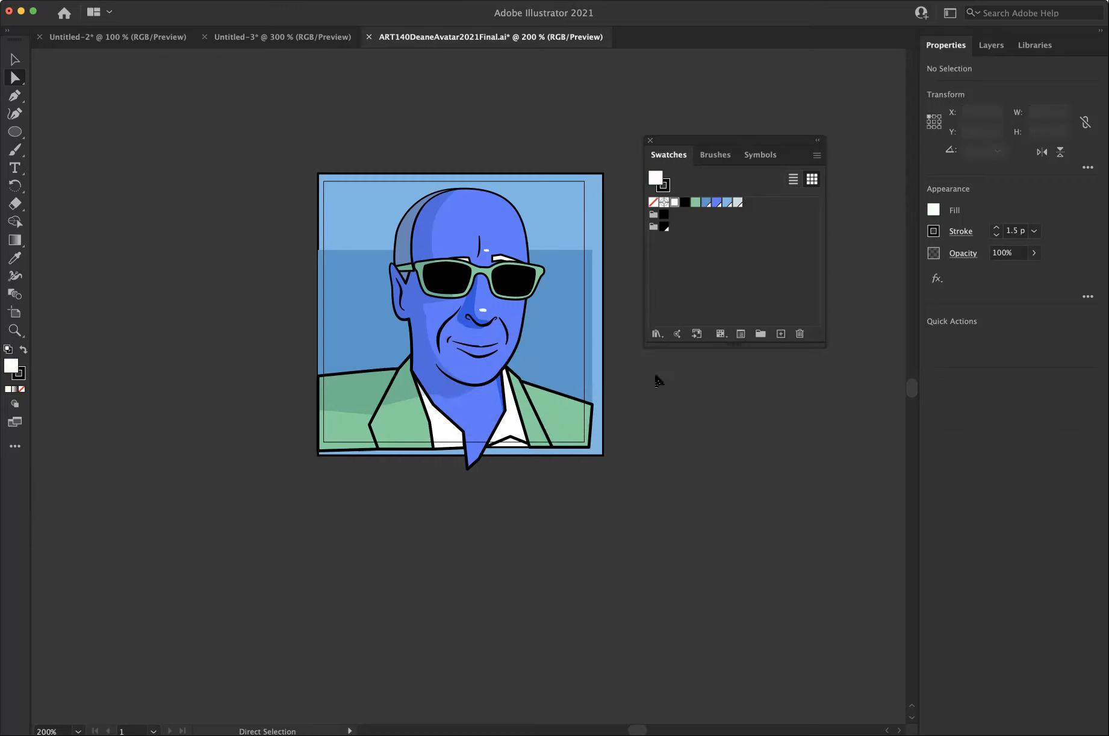
Delete the two remaining color groups from the swatches, keeping the global black swatch.
click(663, 227)
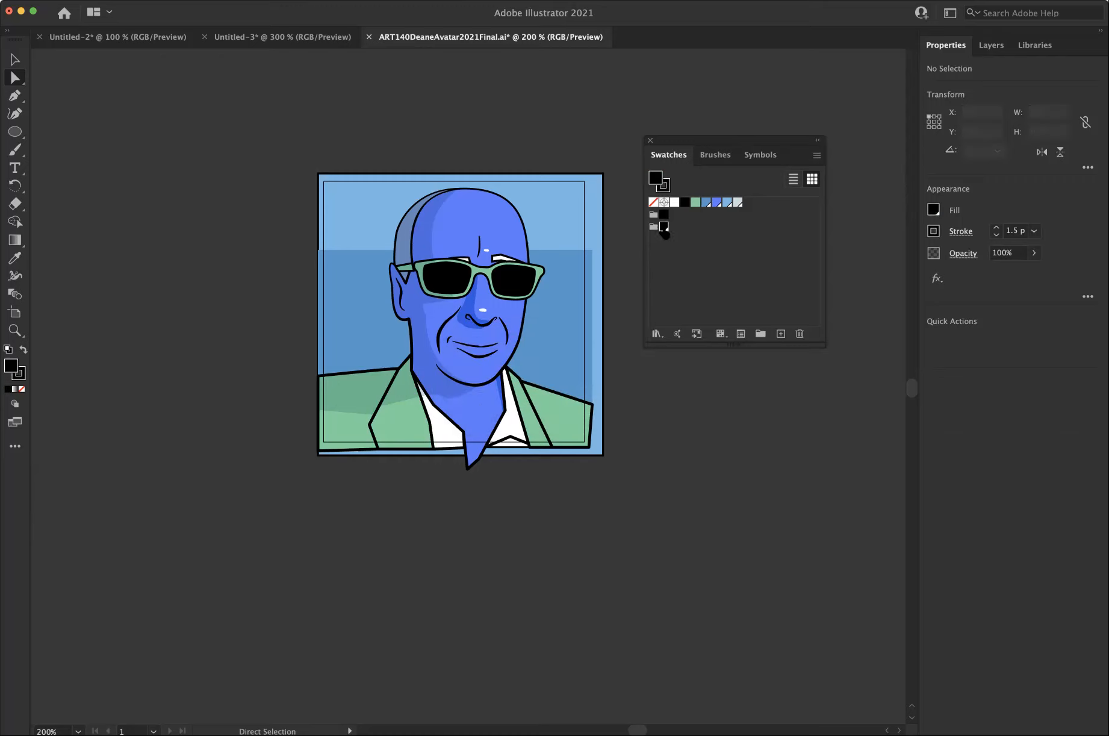
click(653, 227)
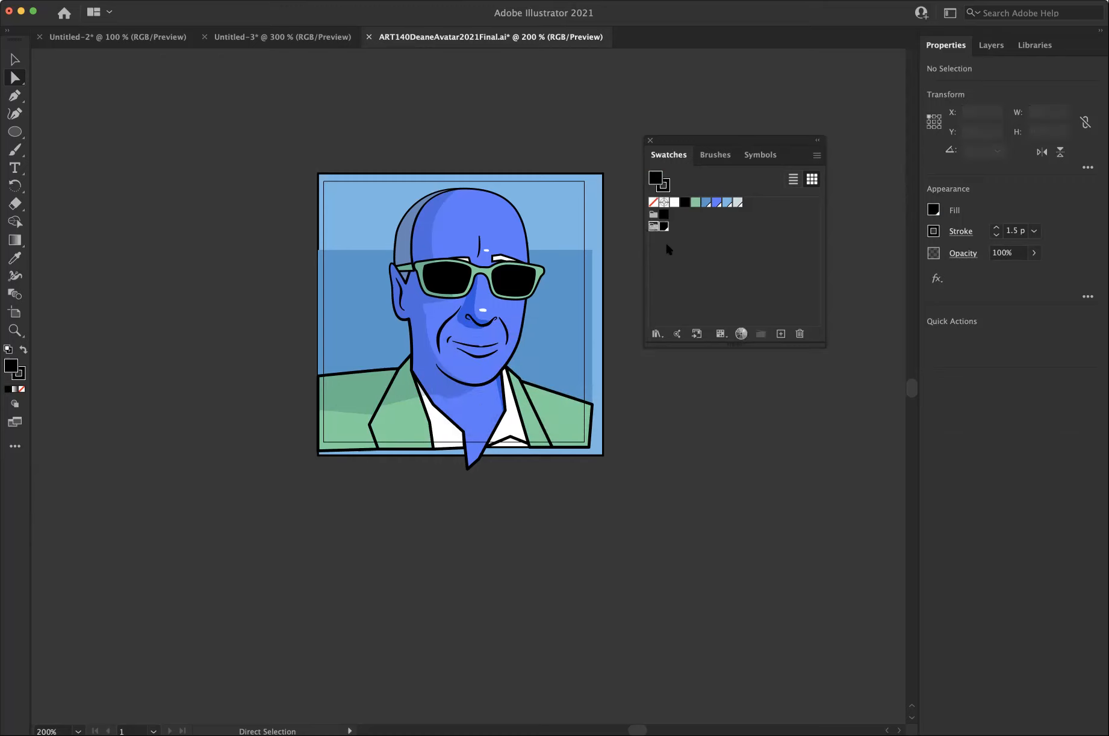
click(800, 334)
click(608, 395)
click(799, 333)
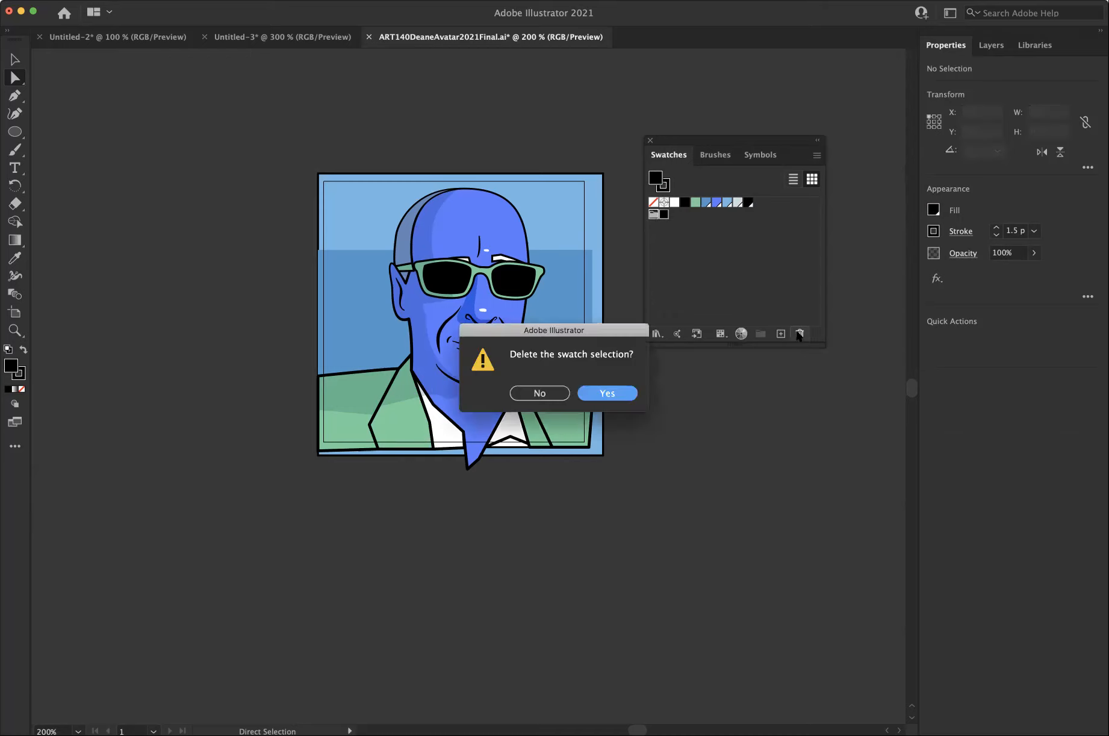
click(615, 394)
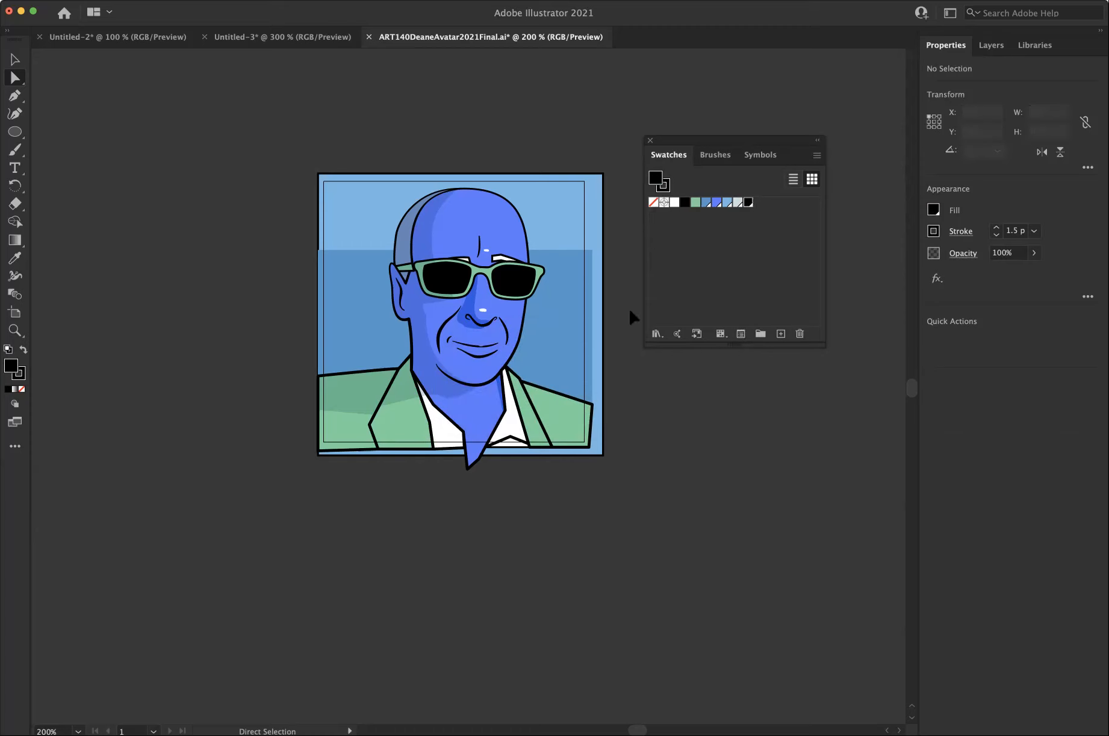
Check which swatch fills the two sunglass lenses, and clear the selection.
click(508, 292)
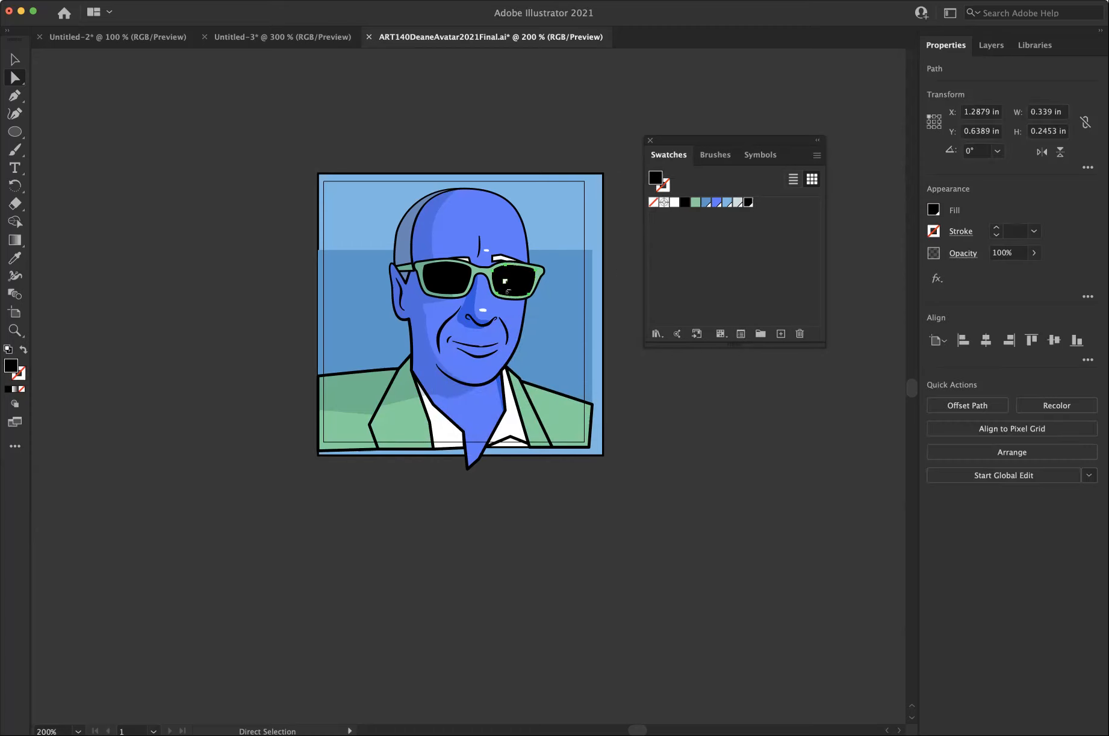
click(451, 286)
click(616, 256)
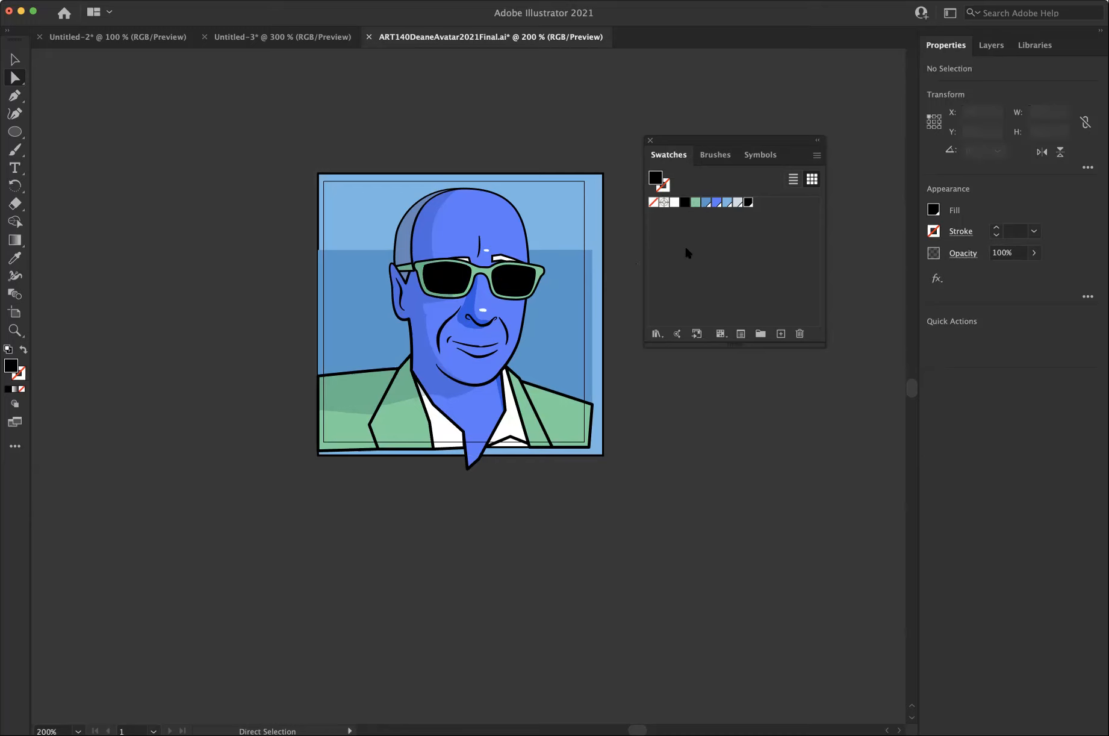
Make the green R=106 G=211 B=155 process swatch global.
click(696, 202)
double_click(696, 202)
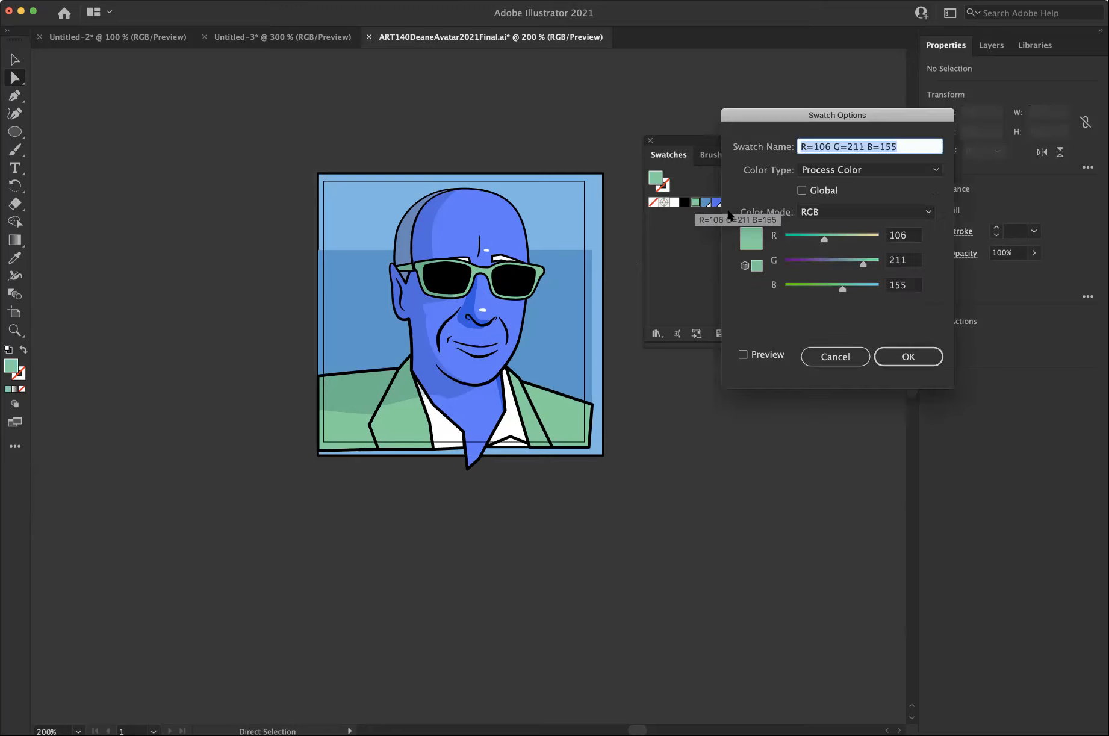
click(801, 190)
click(908, 356)
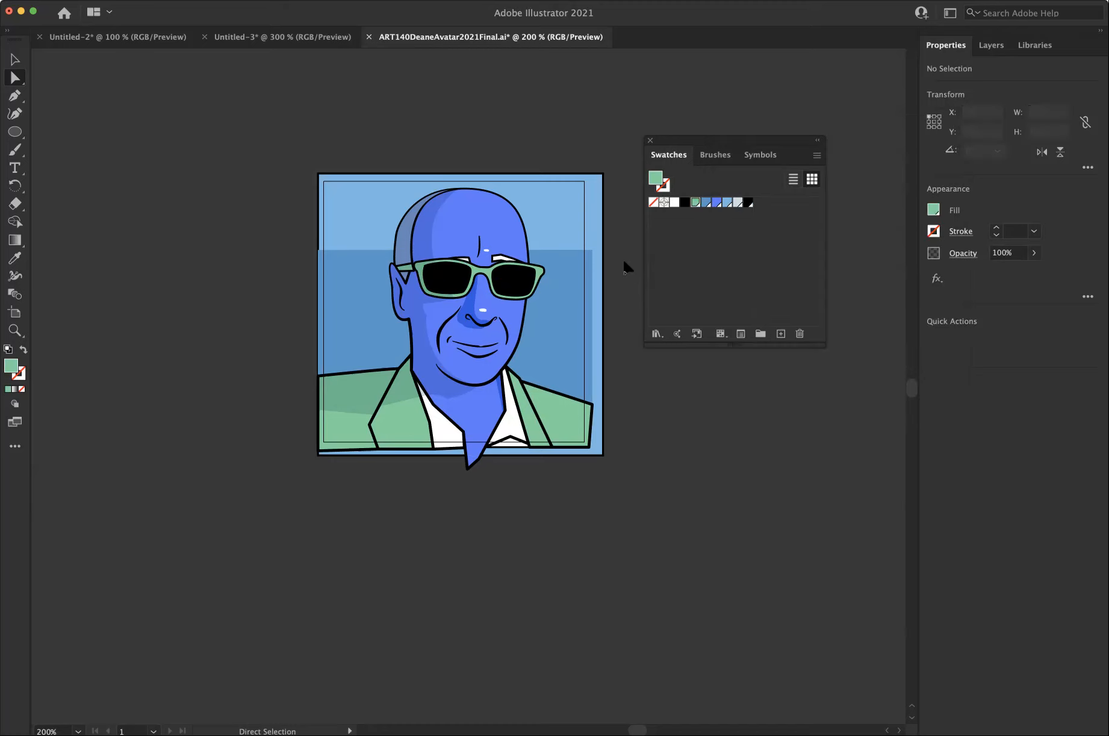
Delete the non-global black swatch and save the avatar document.
click(686, 205)
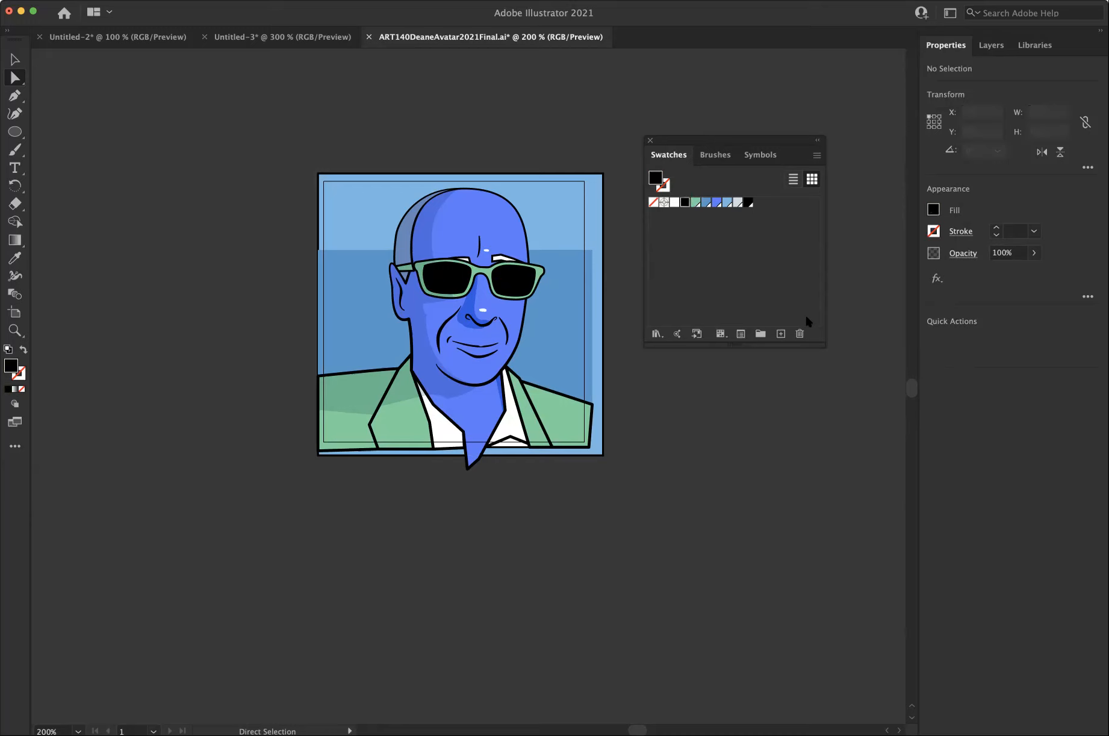
click(800, 335)
click(615, 394)
click(93, 1)
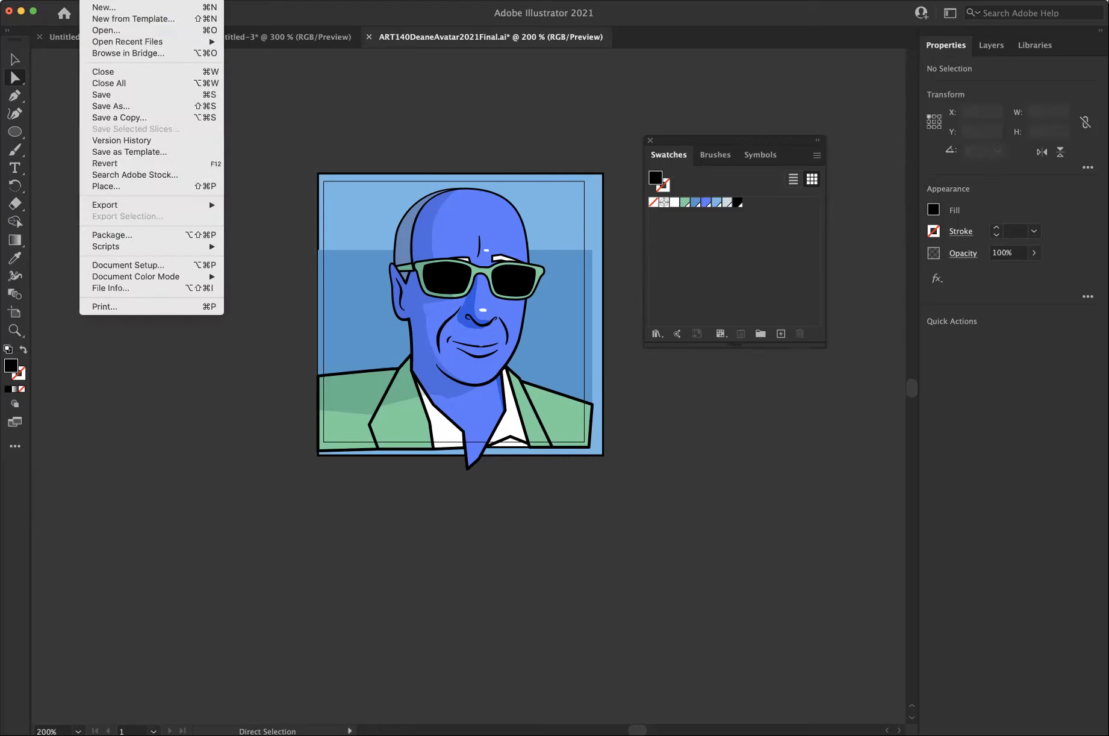
click(113, 94)
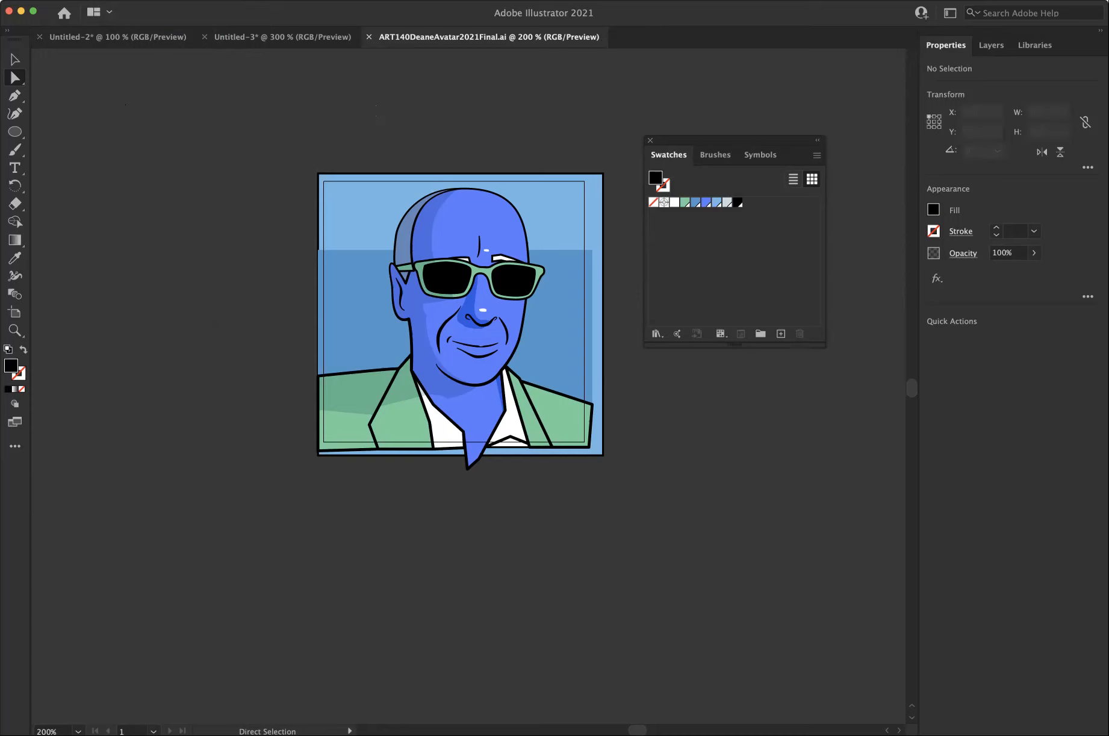
Save the avatar to the Desktop under its current name in Illustrator EPS format, using artboards.
click(92, 0)
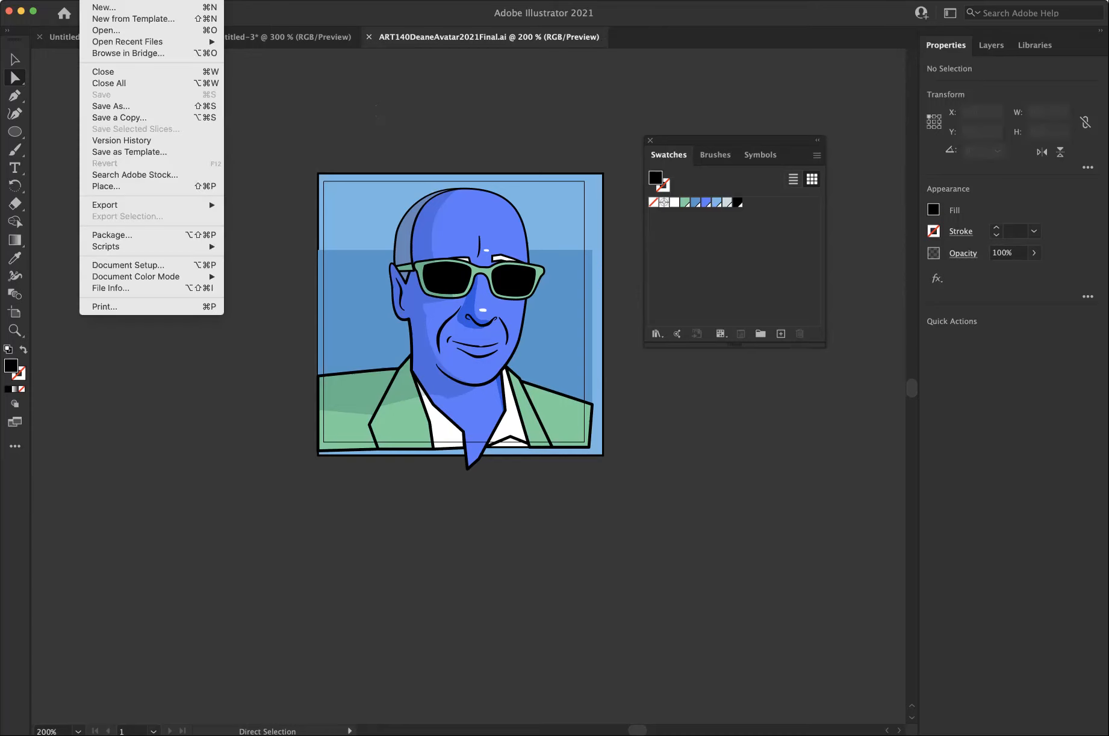
click(112, 106)
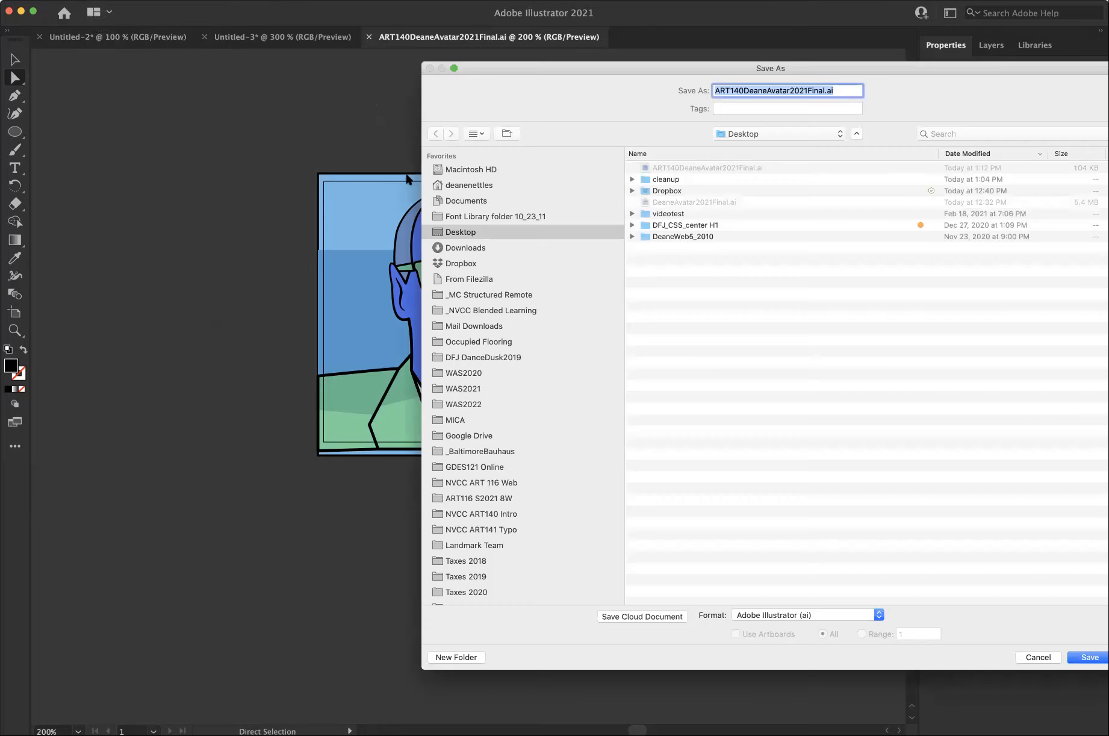
drag(614, 63, 378, 52)
click(599, 603)
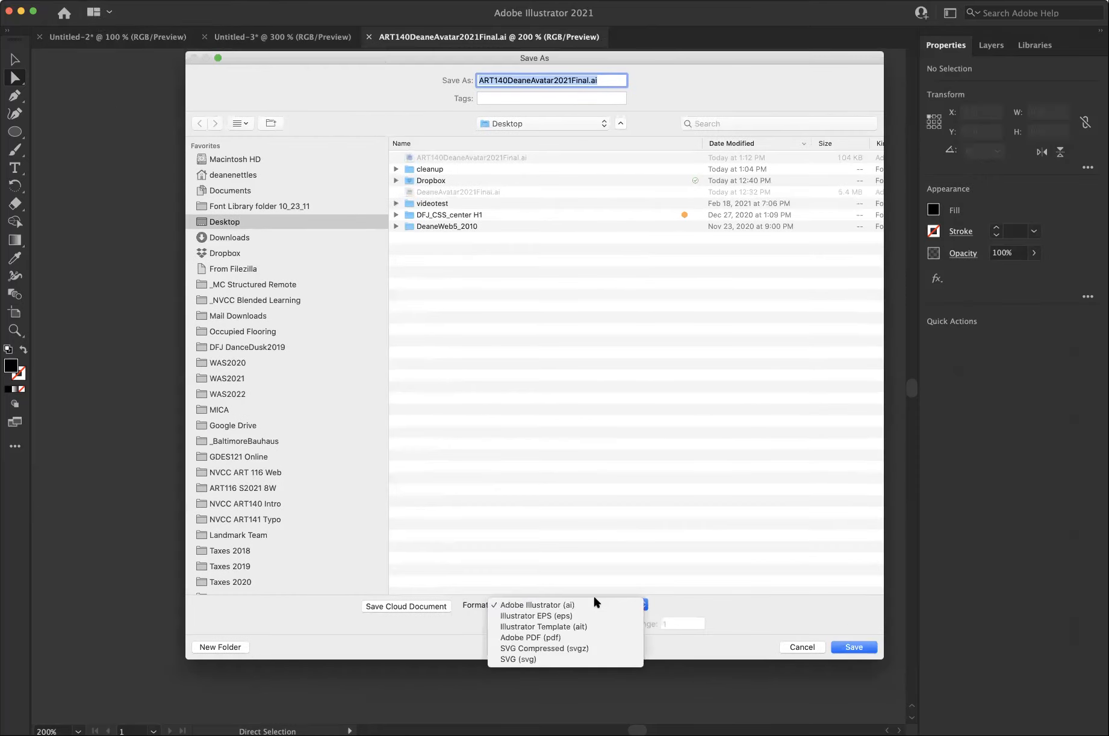
click(582, 614)
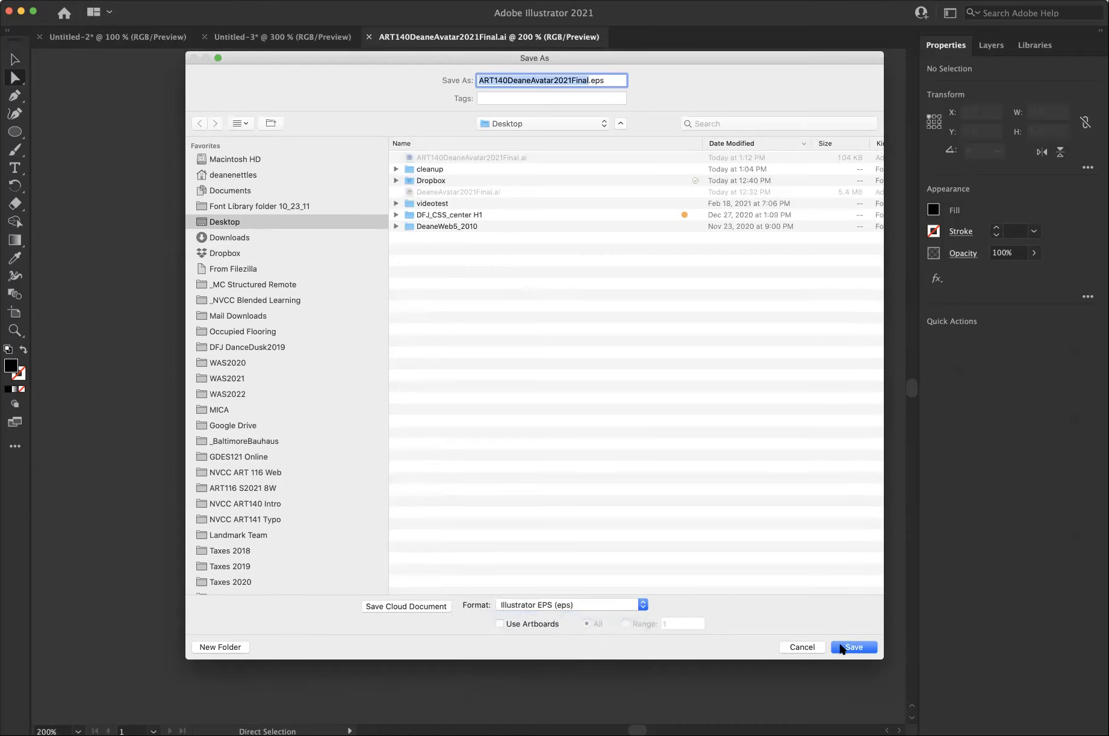
click(499, 622)
click(853, 648)
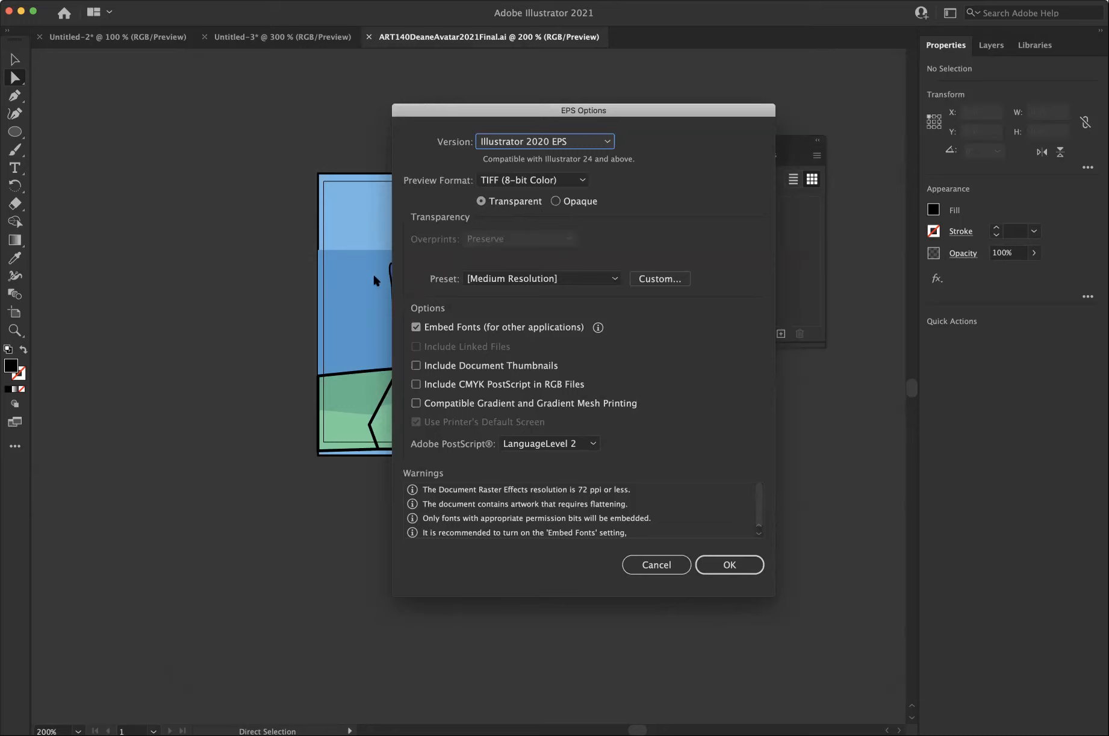
Set the EPS options to an opaque preview, the High Resolution preset and included document thumbnails, and complete the save.
click(555, 202)
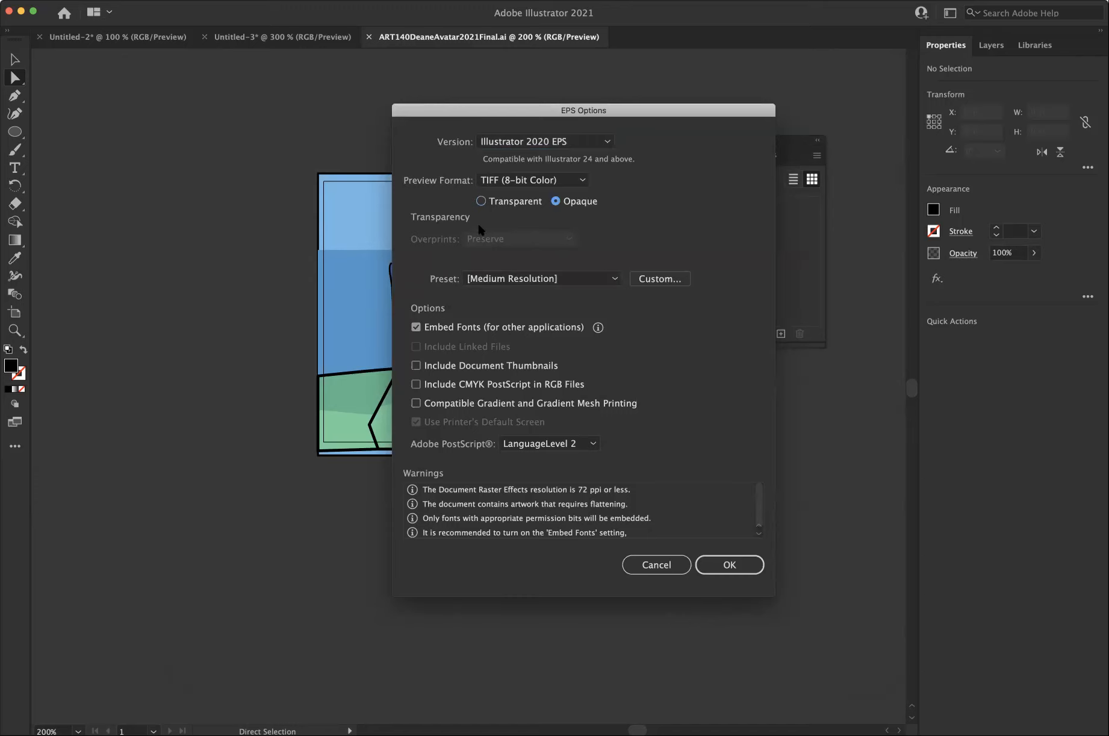
click(613, 279)
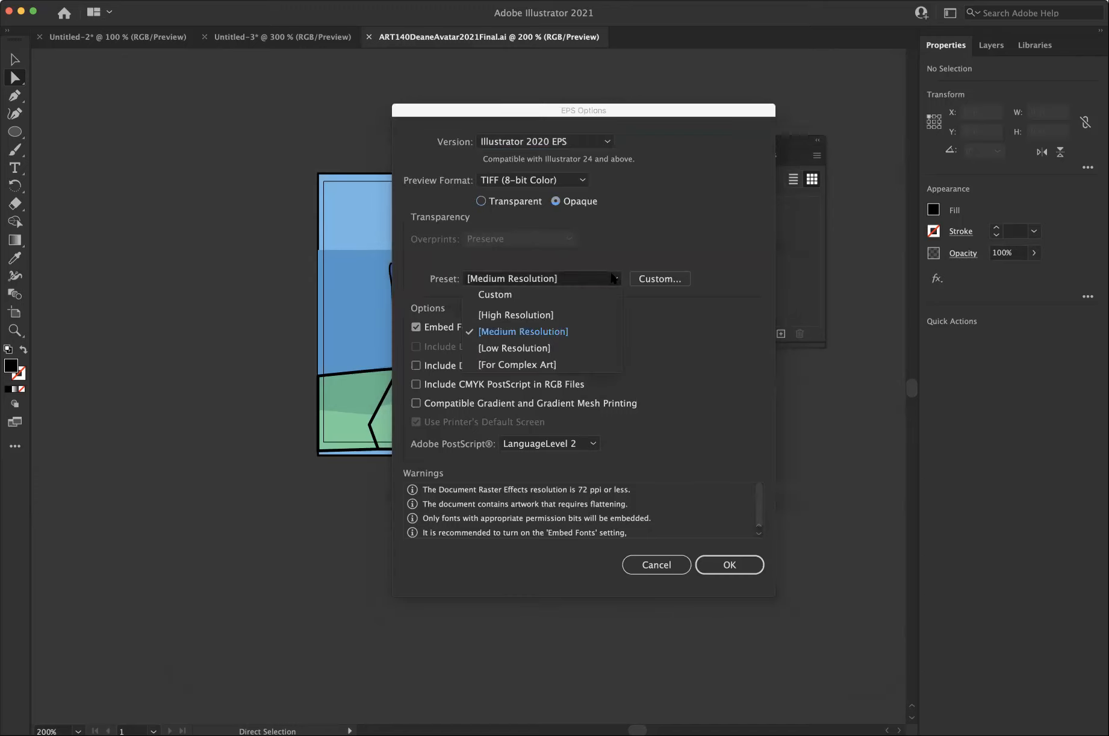
click(578, 314)
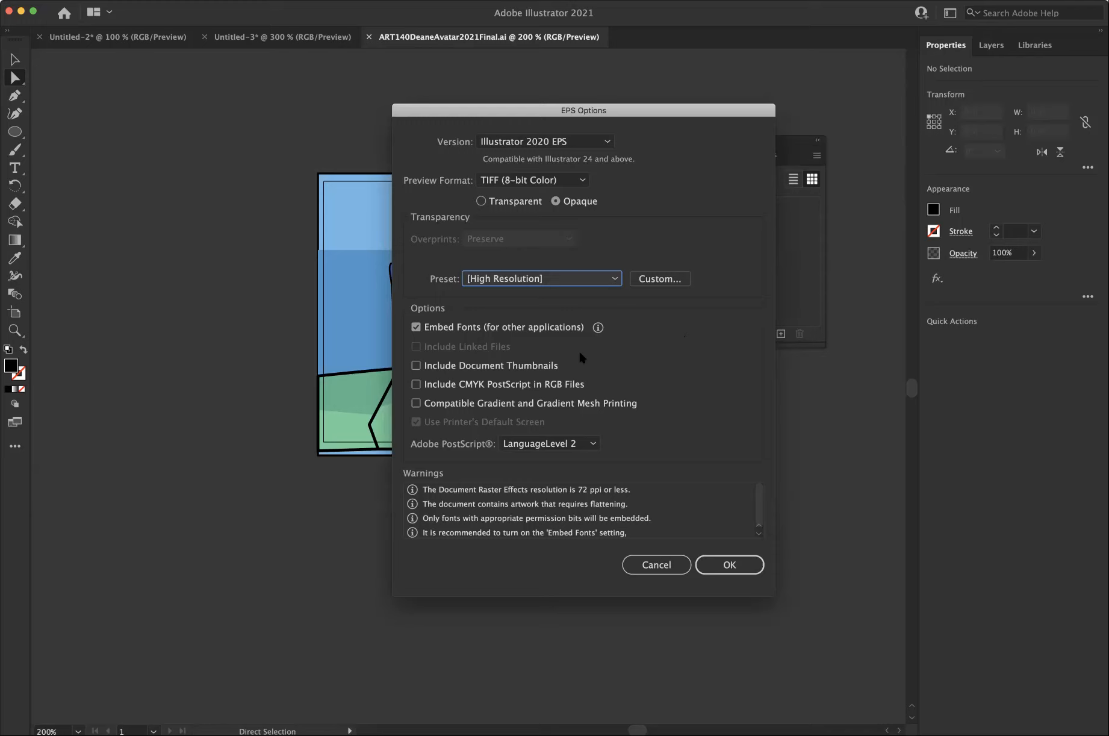
click(729, 563)
click(415, 366)
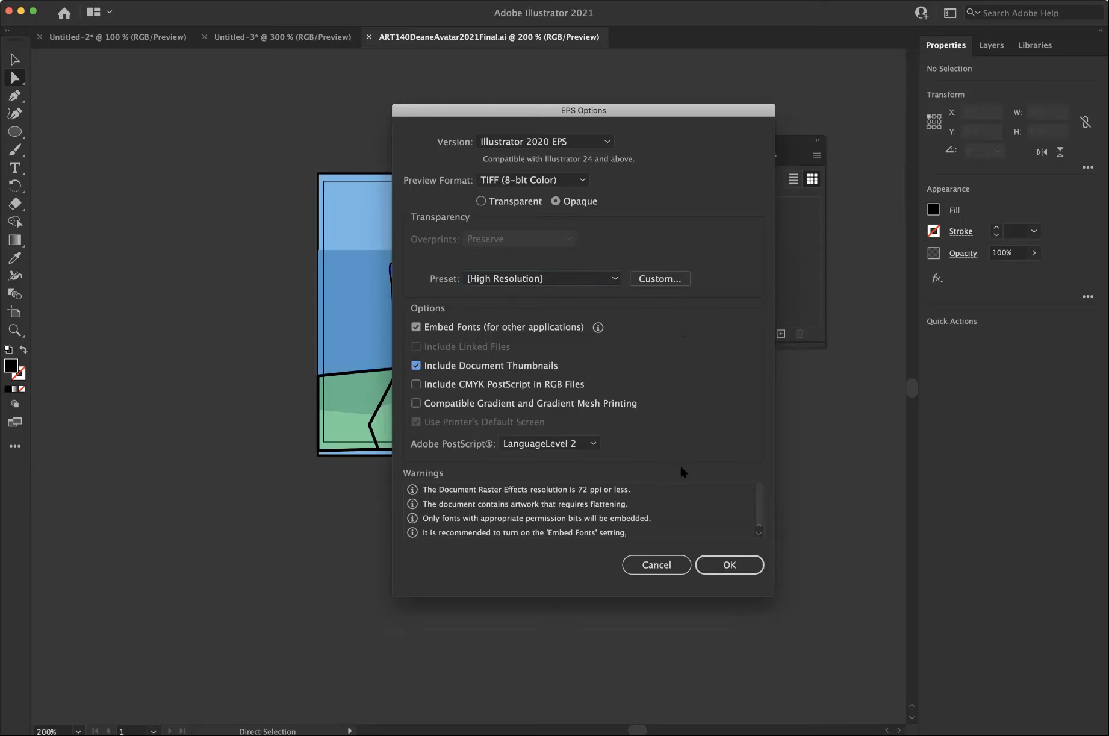
click(730, 564)
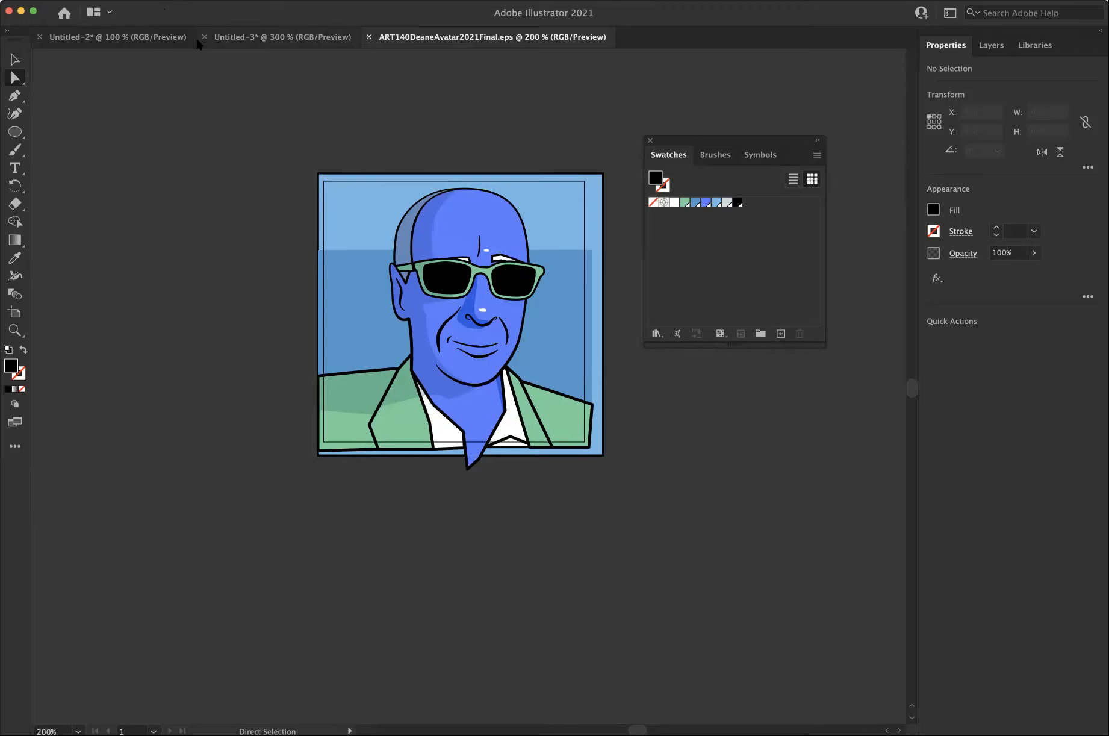
Export the artboard for screens to the Desktop as a JPG 80 at 1x scale, and return to the document.
click(100, 0)
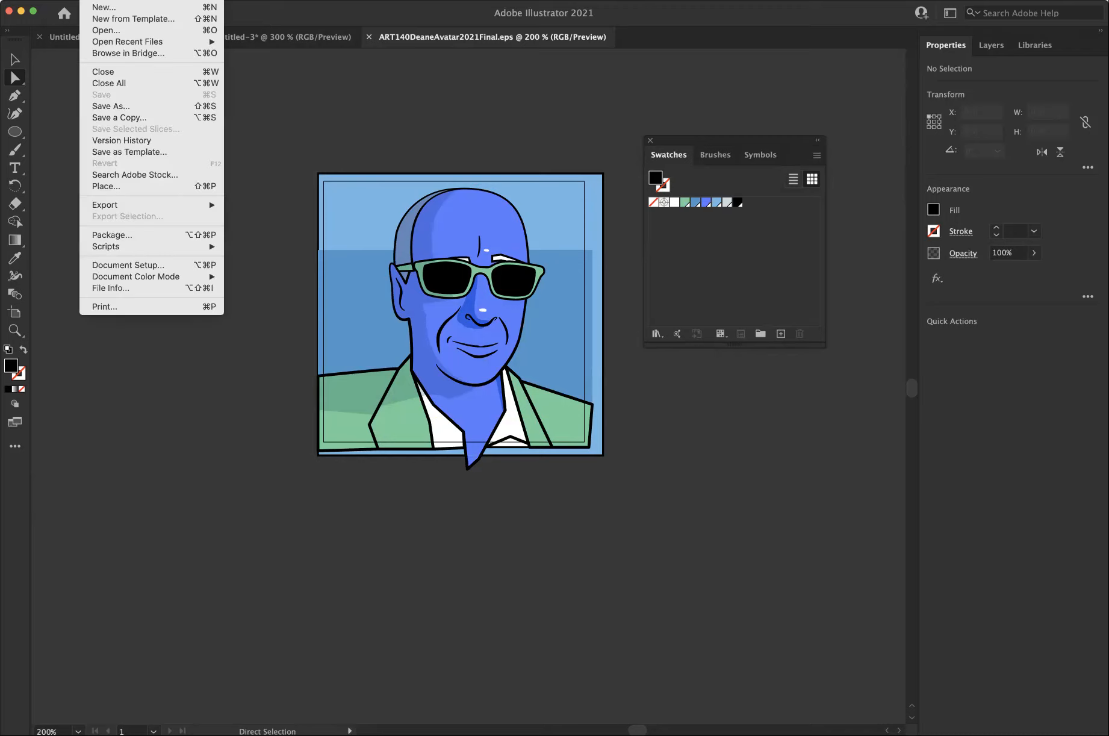
mouse_move(175, 210)
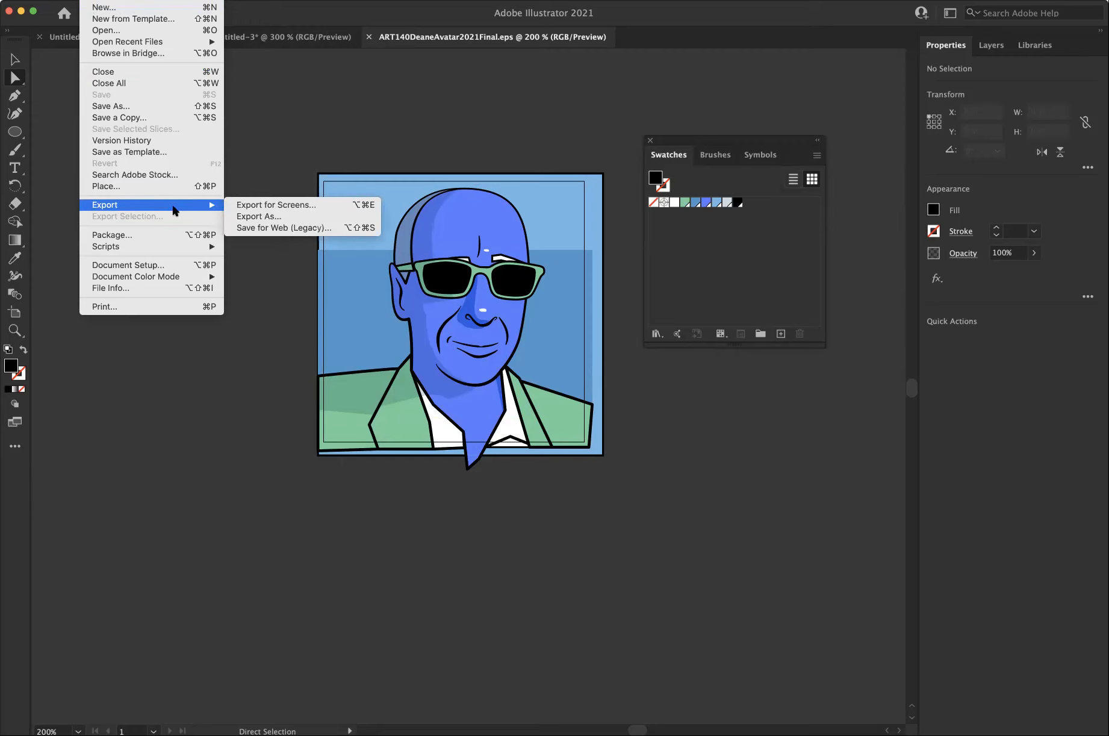
click(260, 206)
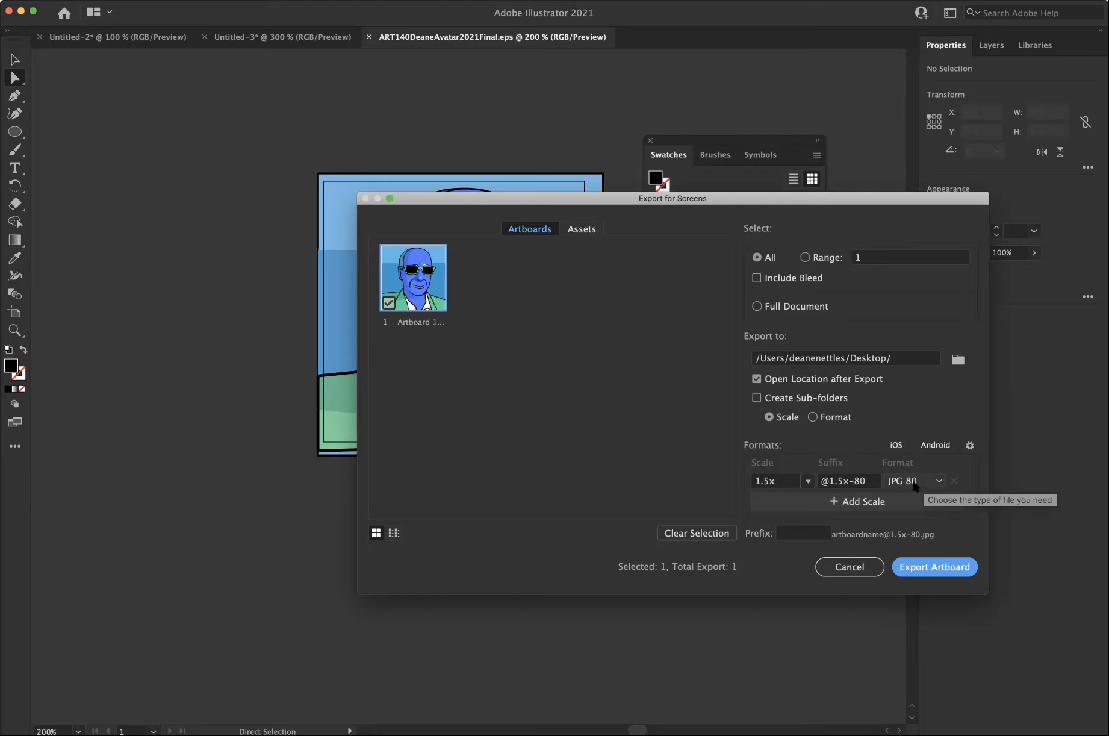
click(808, 480)
click(822, 497)
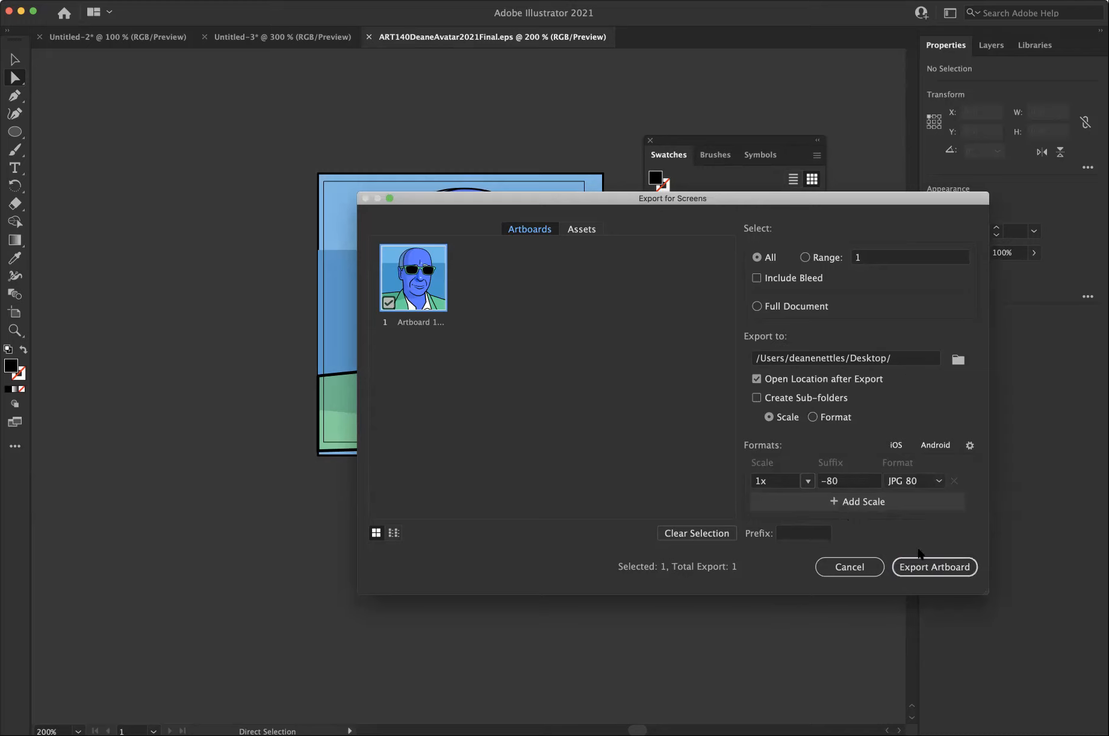
click(935, 569)
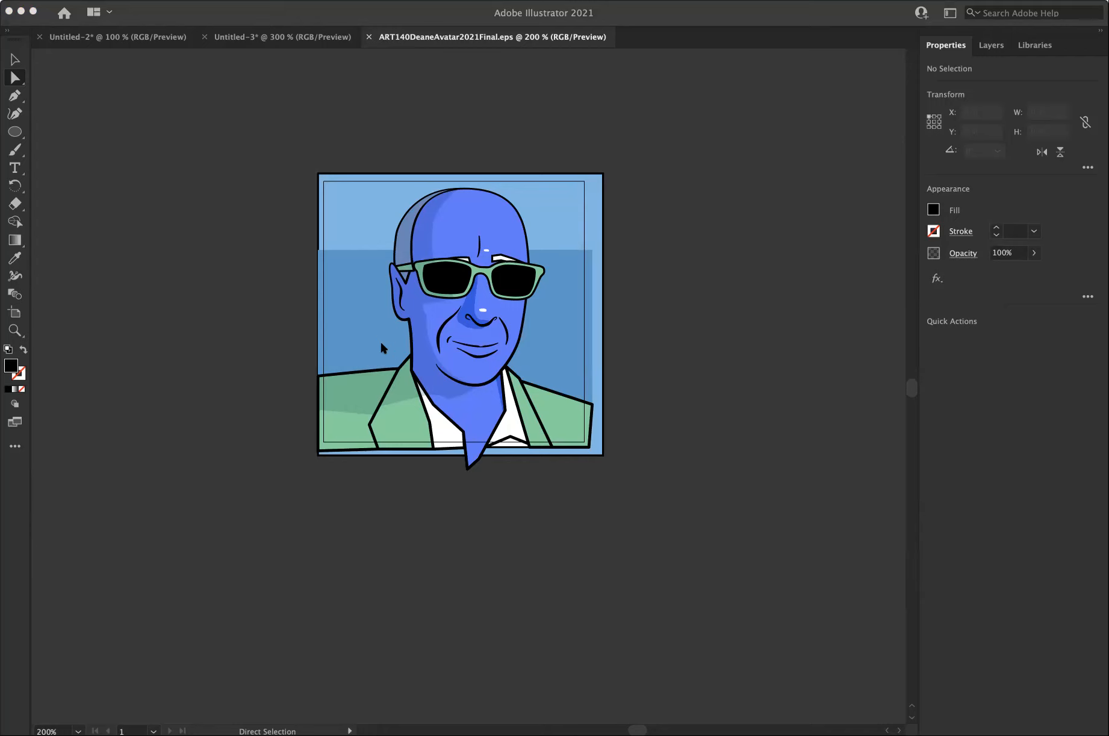
click(251, 314)
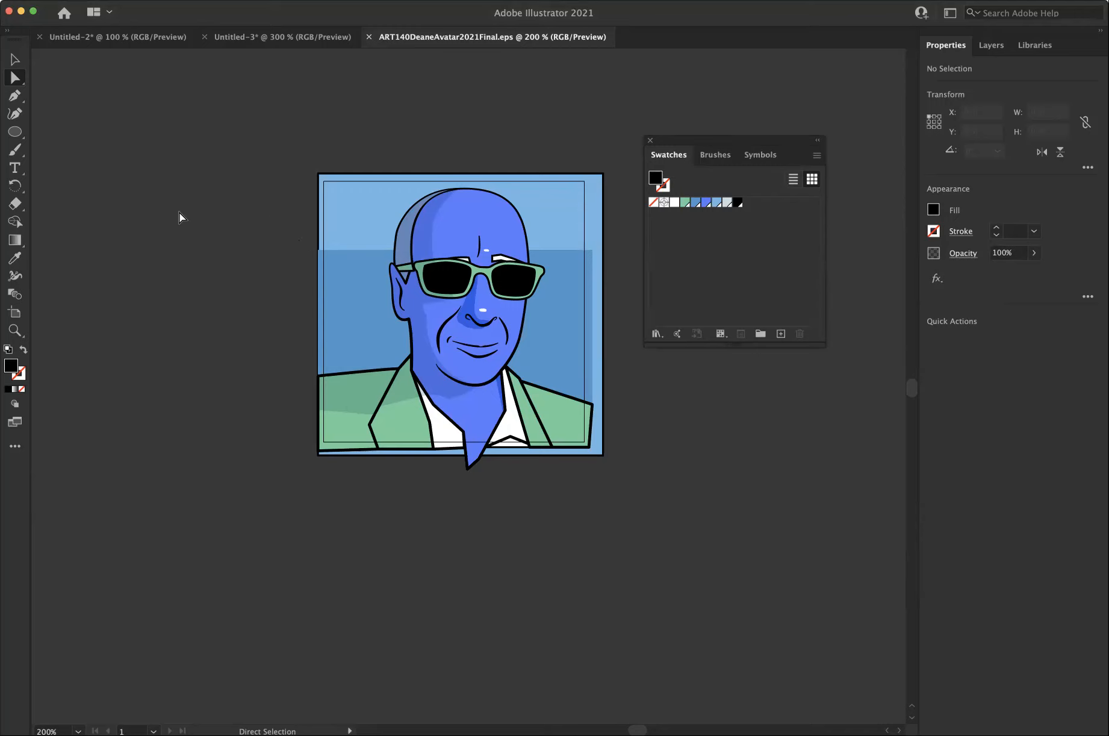
Package the avatar document to the Desktop under the default folder name, copying links and fonts and creating a report.
click(91, 0)
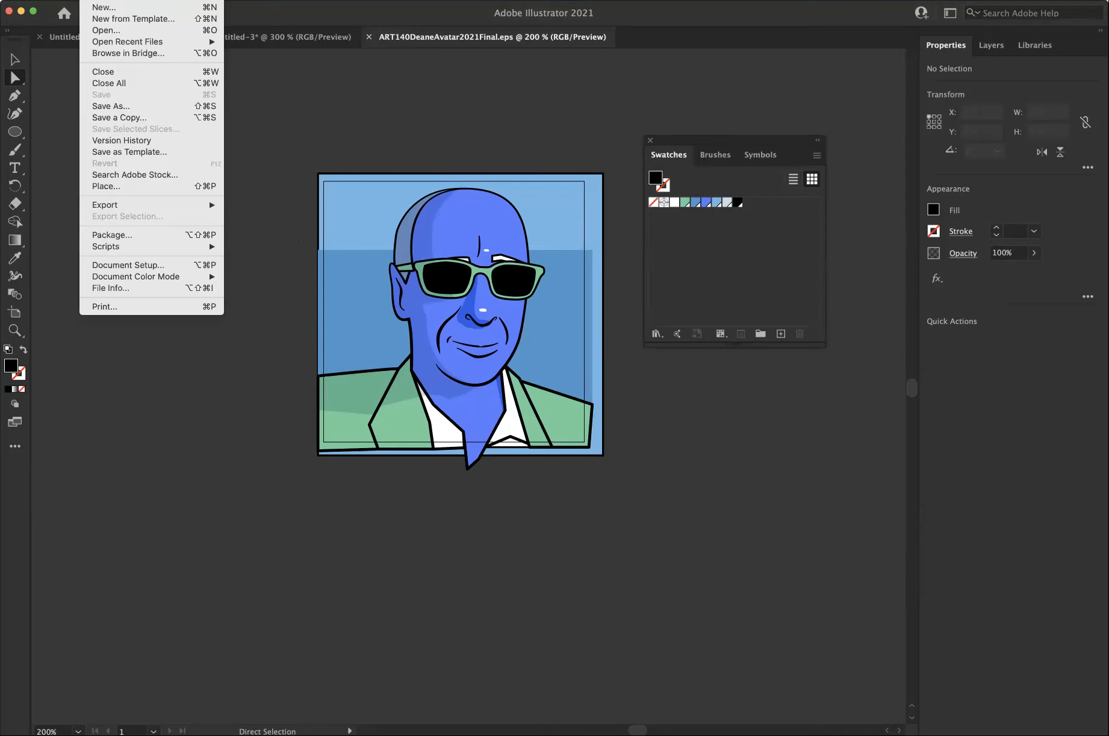
click(129, 235)
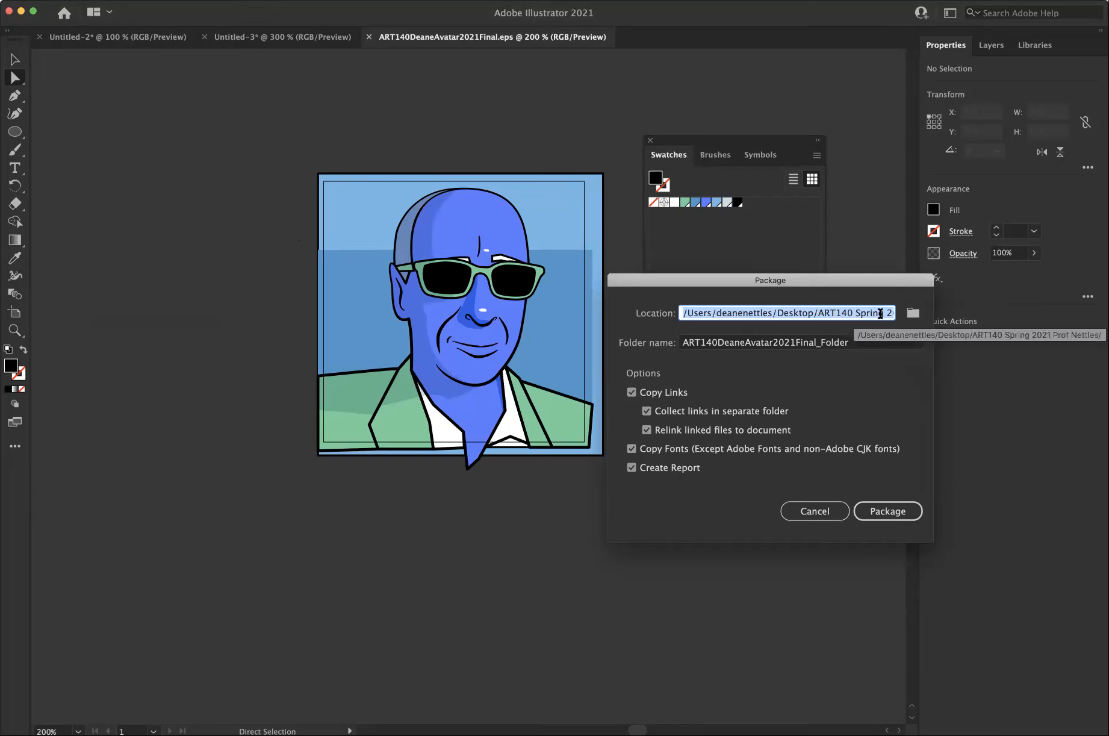
click(913, 312)
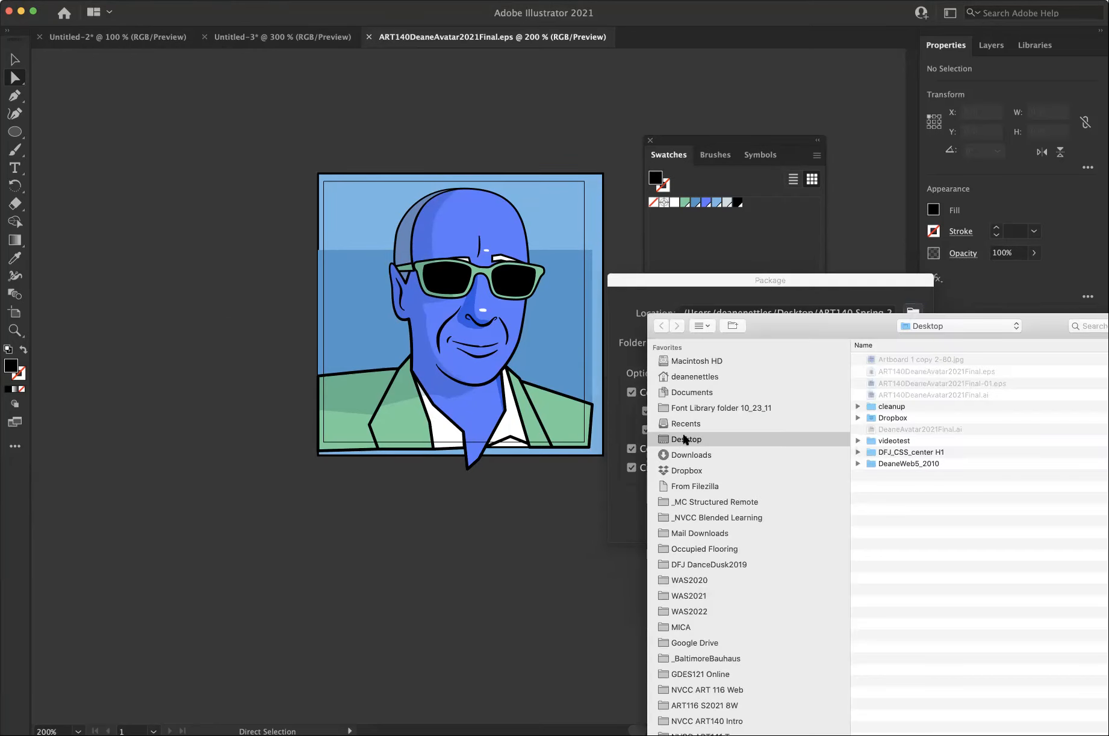
drag(814, 323, 595, 241)
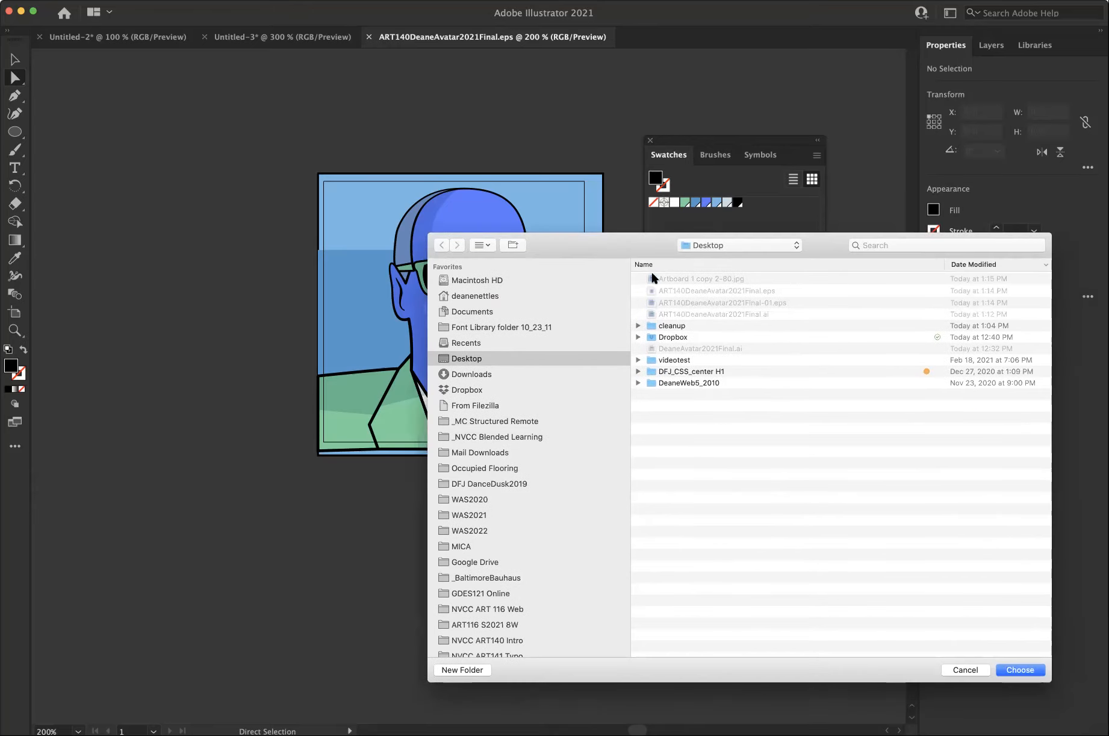
click(1008, 670)
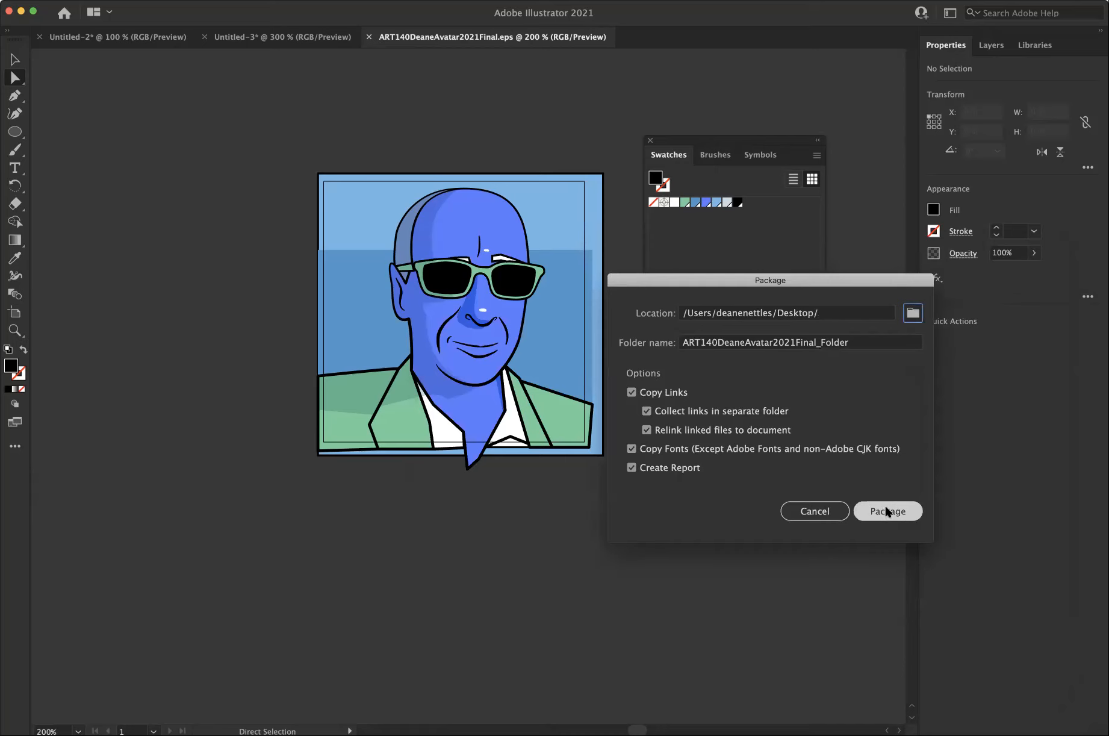
click(885, 511)
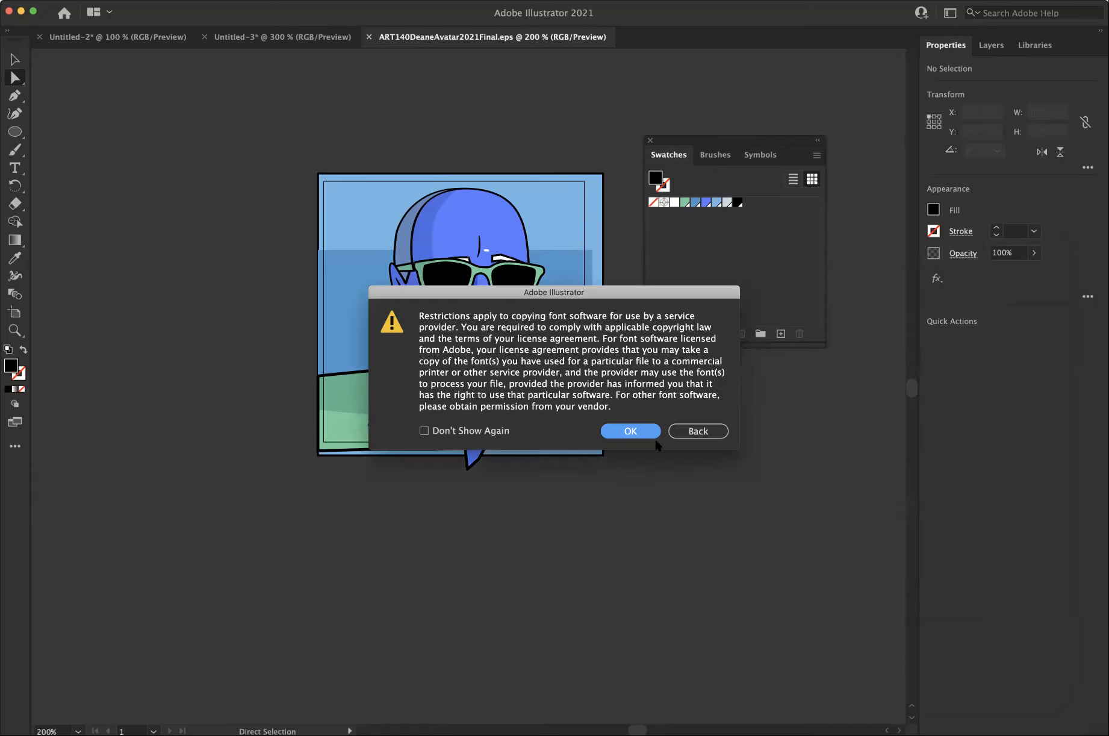
click(631, 431)
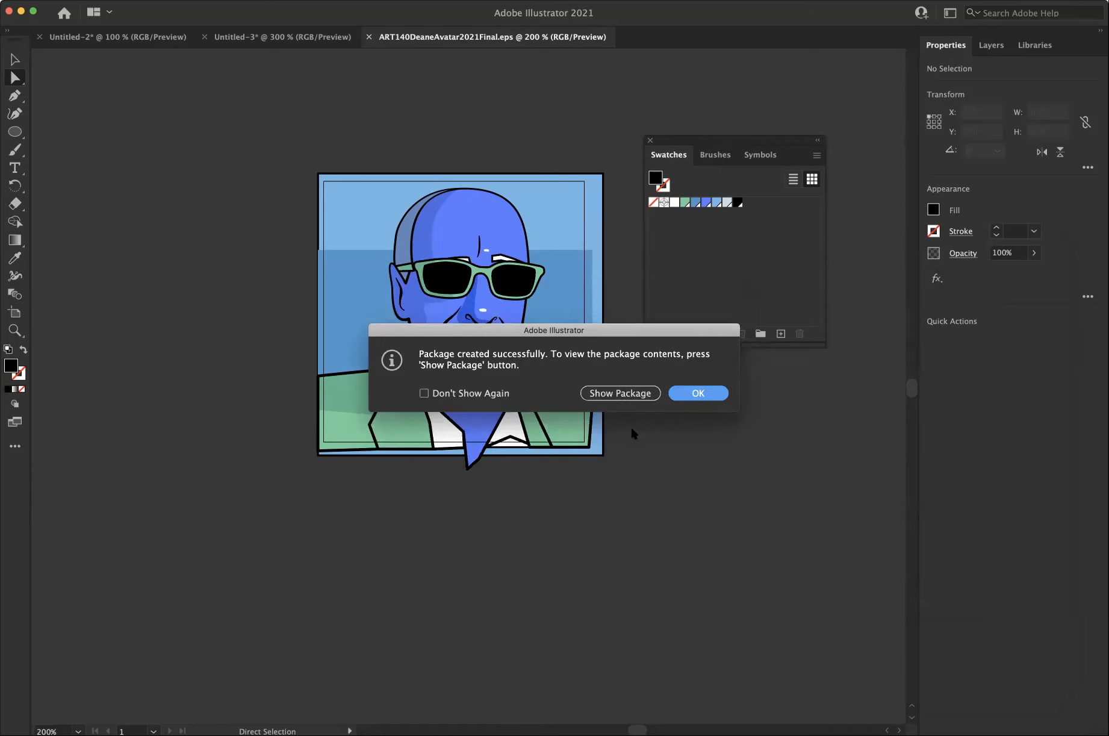
click(690, 395)
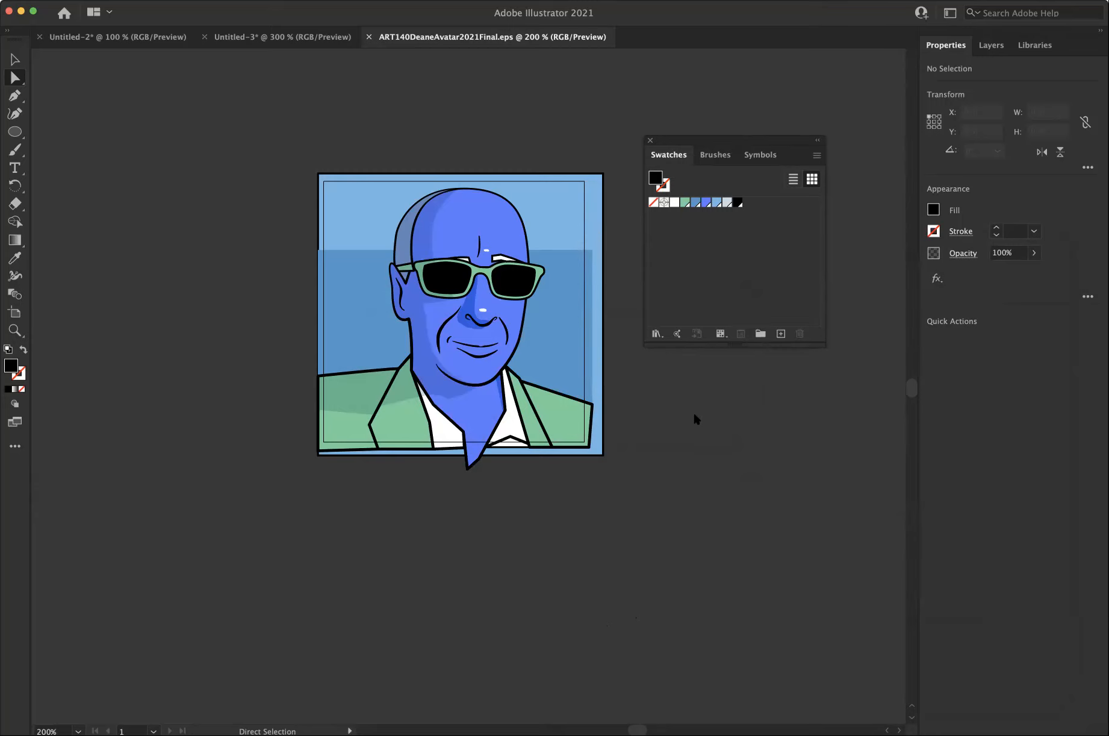
Switch to Finder and move the final ART140 avatar AI file from the Desktop into the package folder.
key(super+Tab)
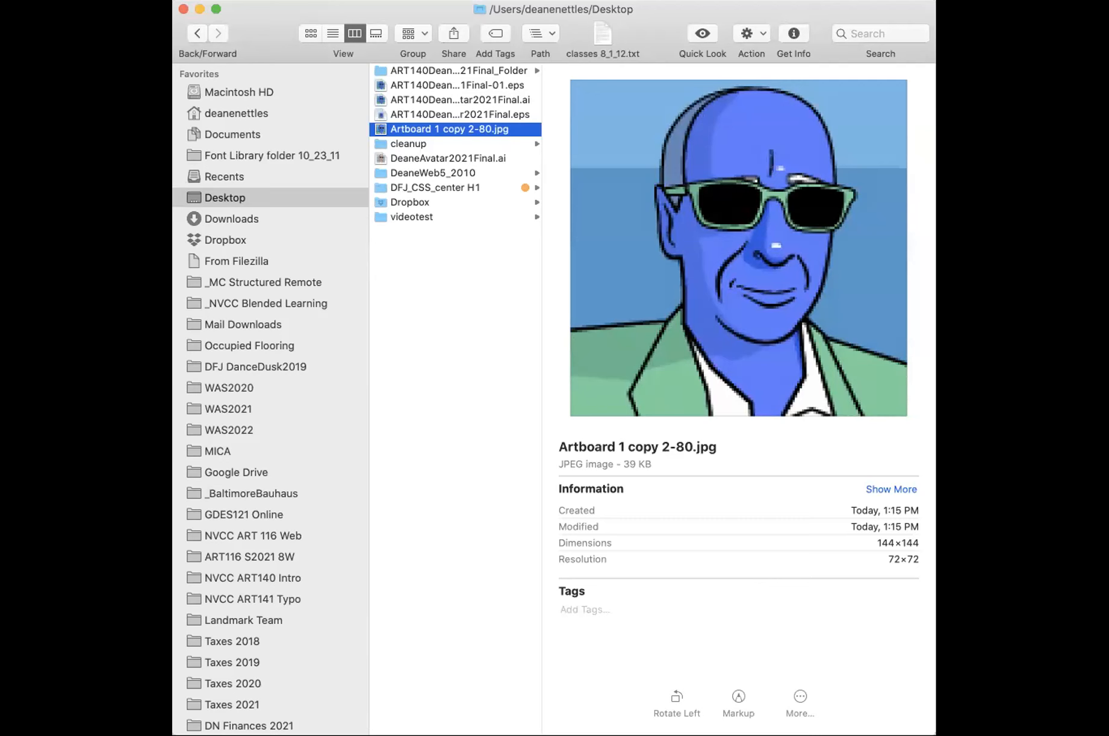
drag(935, 734, 1062, 735)
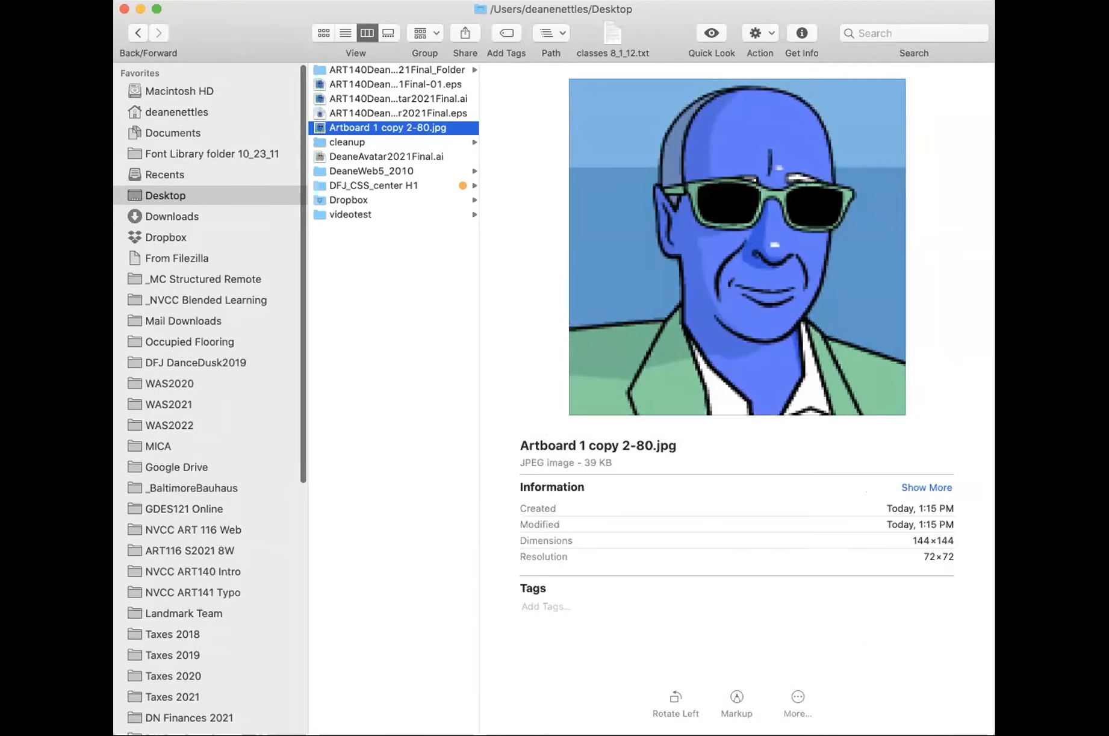
click(391, 65)
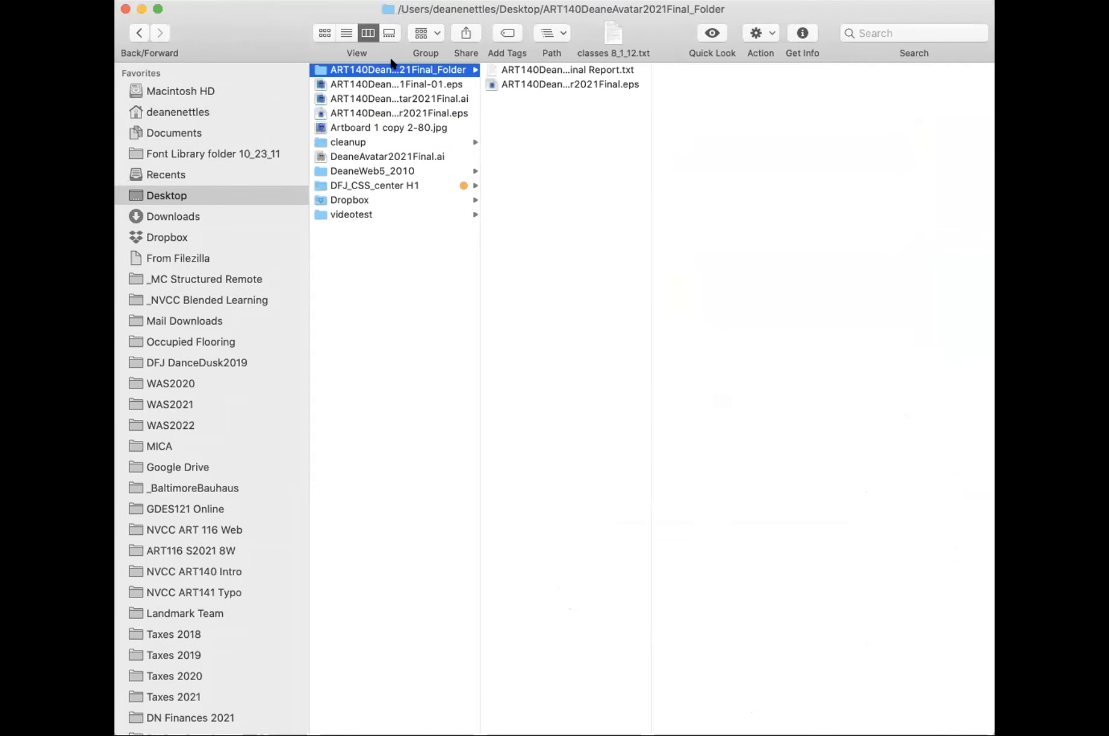
key(Return)
key(Return)
click(425, 97)
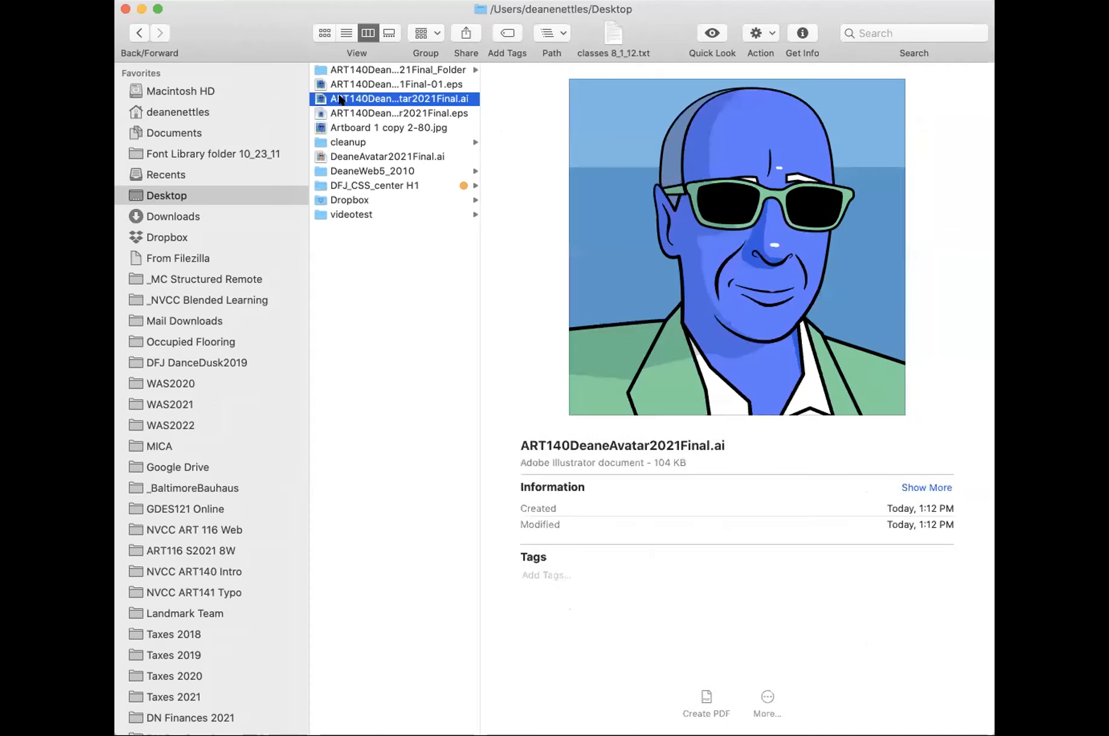
drag(316, 98, 395, 70)
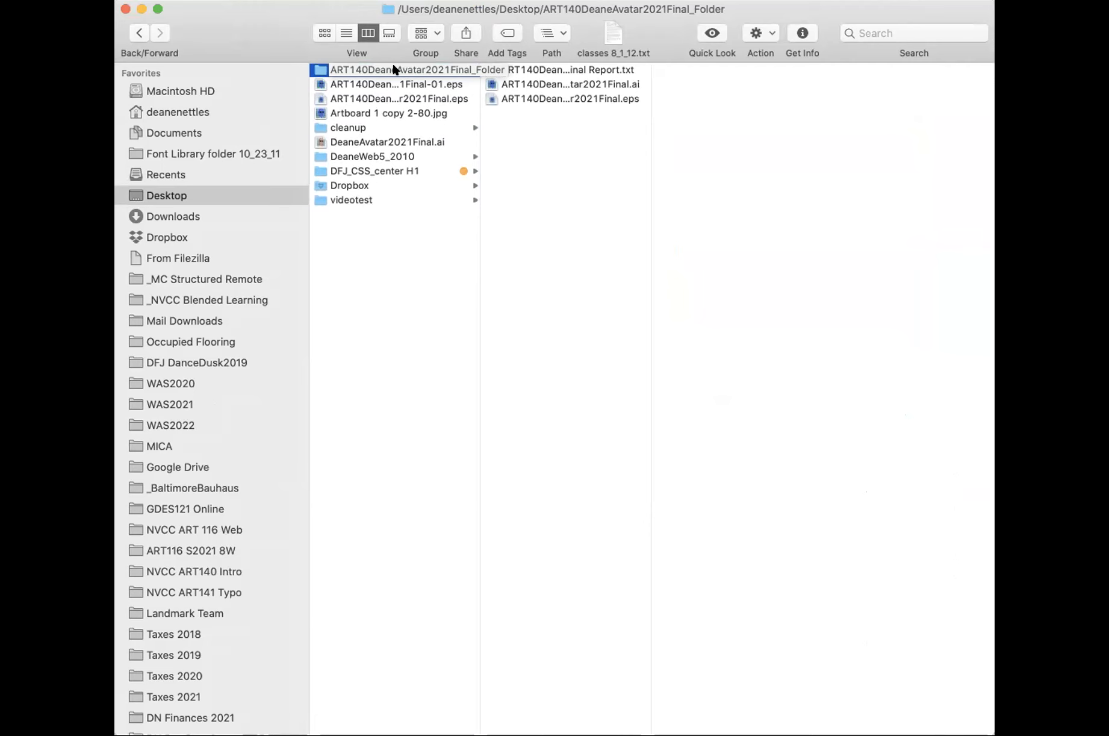
Check the AI and EPS files in the package folder, and move Artboard 1 copy 2-80.jpg from the Desktop into it.
click(543, 97)
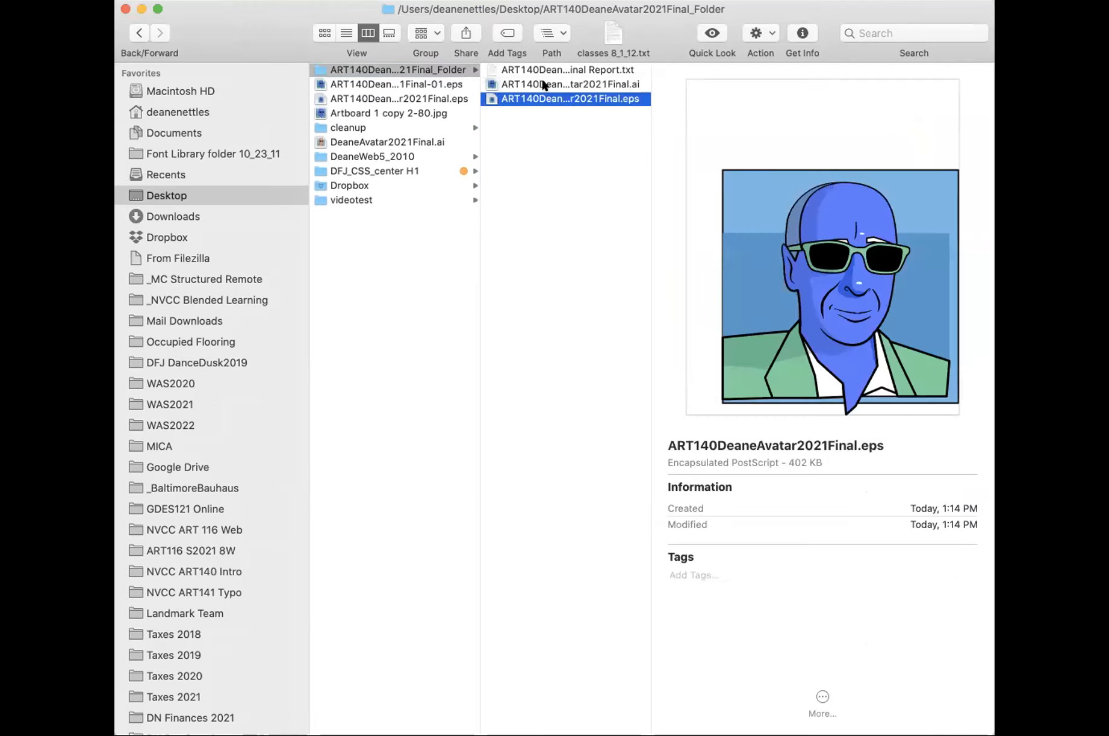
click(543, 84)
click(542, 98)
click(405, 113)
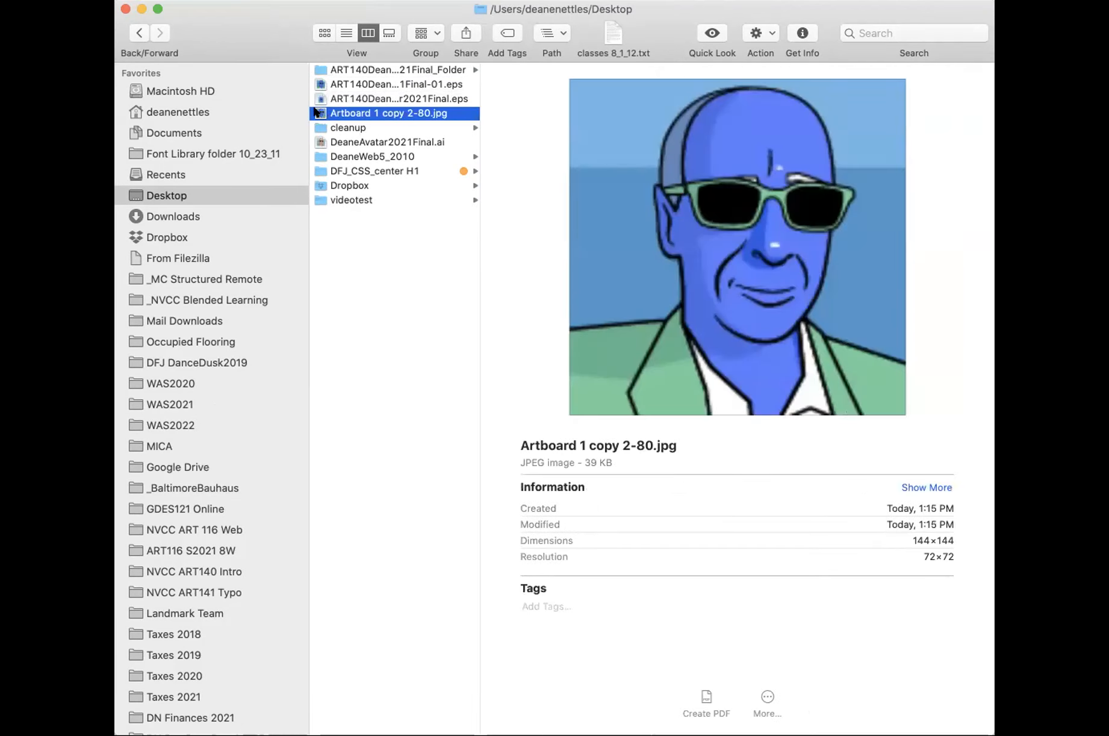
drag(318, 113, 364, 73)
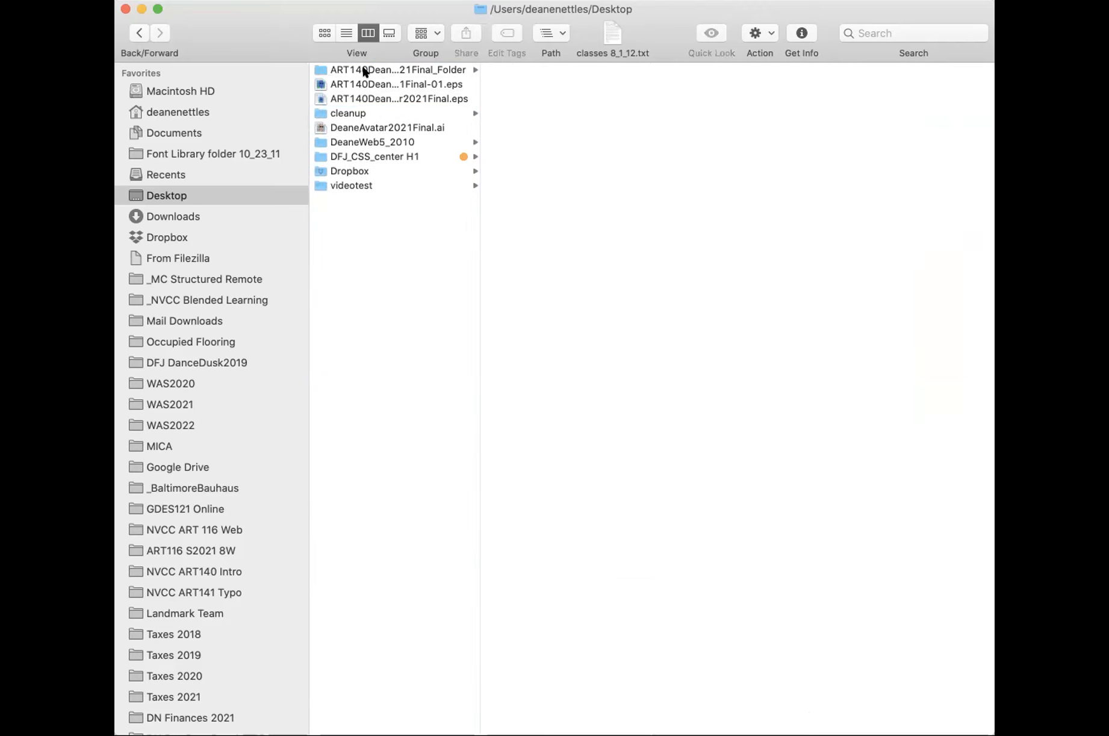
click(365, 72)
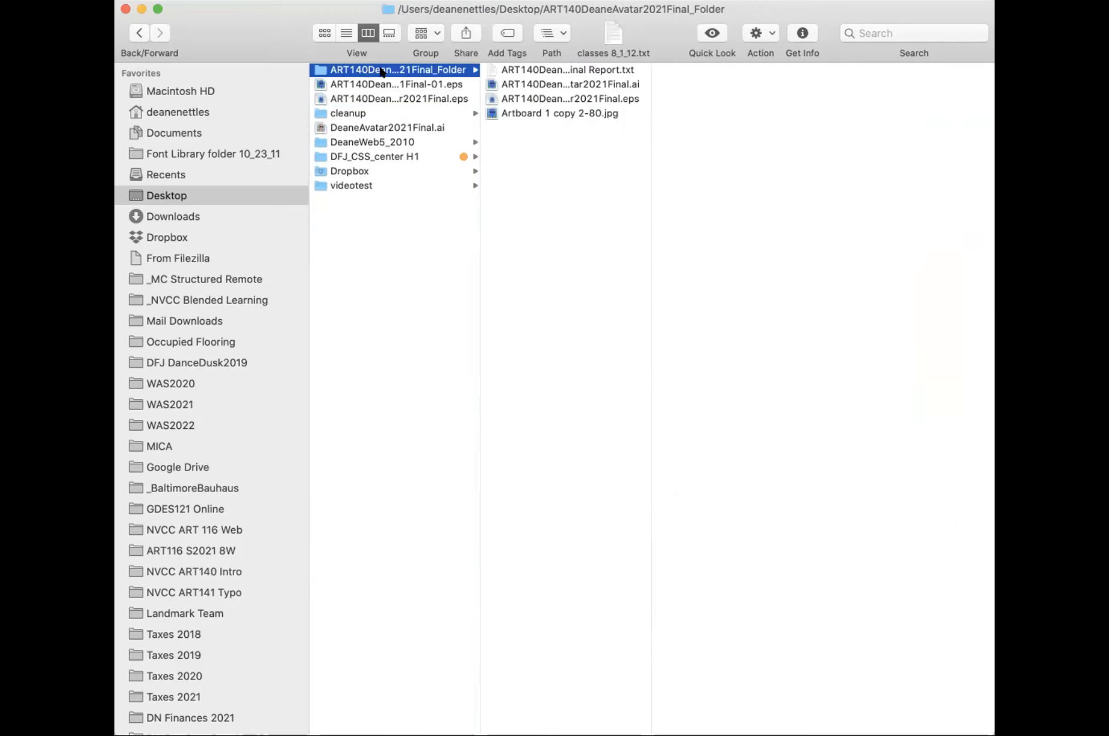
Widen the package folder's file column and review the report, AI, EPS and JPG files, plus the Desktop EPS copy.
drag(647, 177, 717, 176)
click(653, 70)
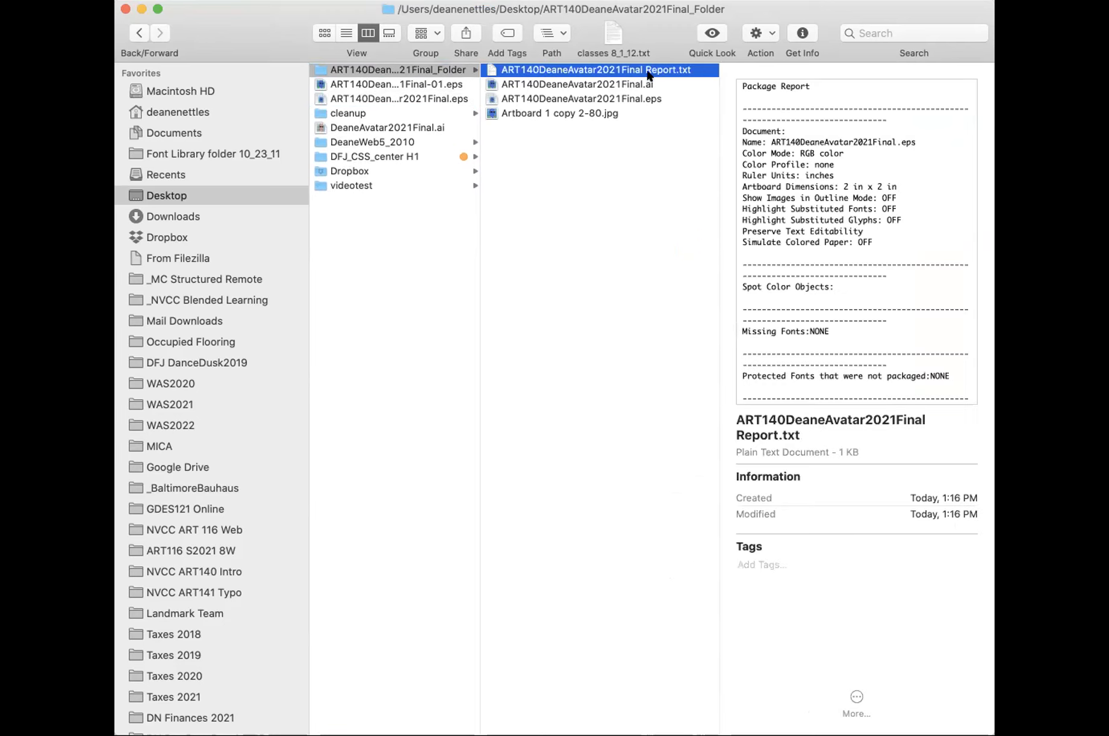
click(626, 85)
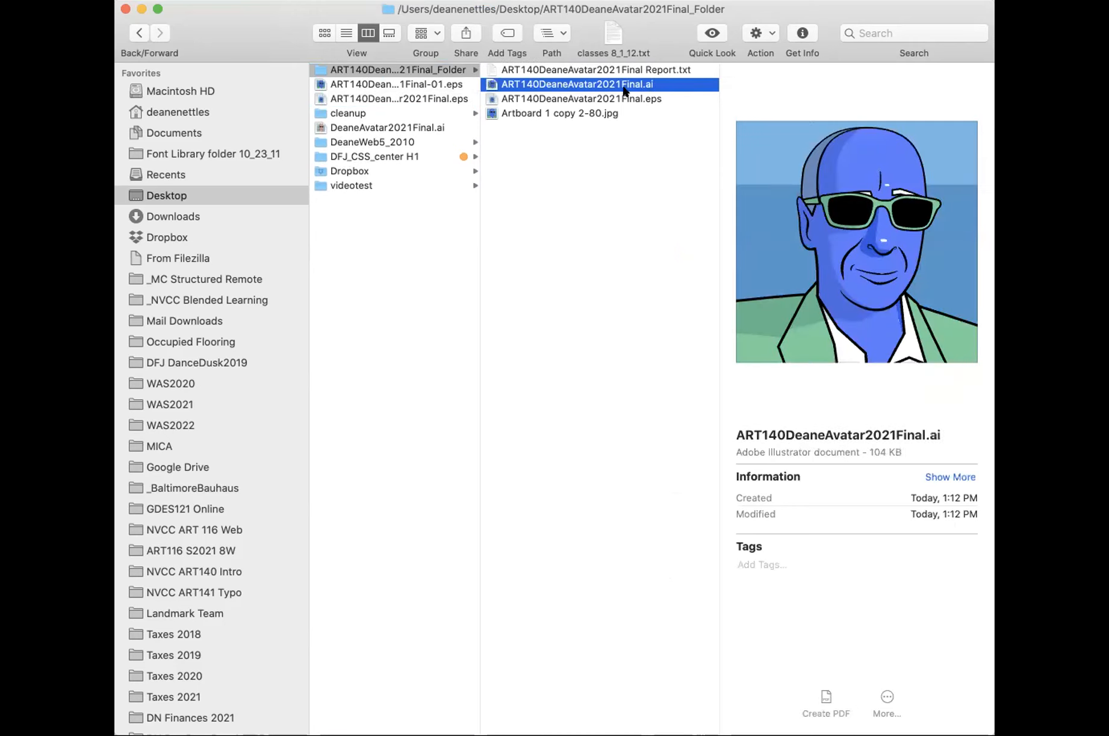
click(618, 99)
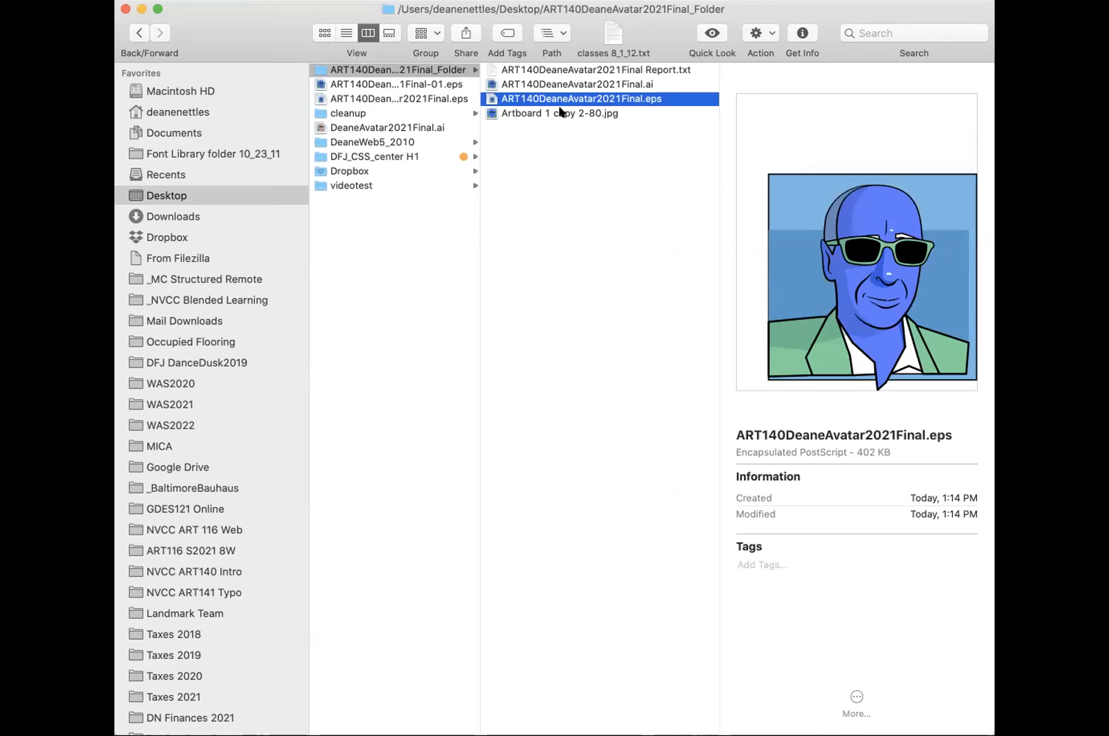
click(559, 112)
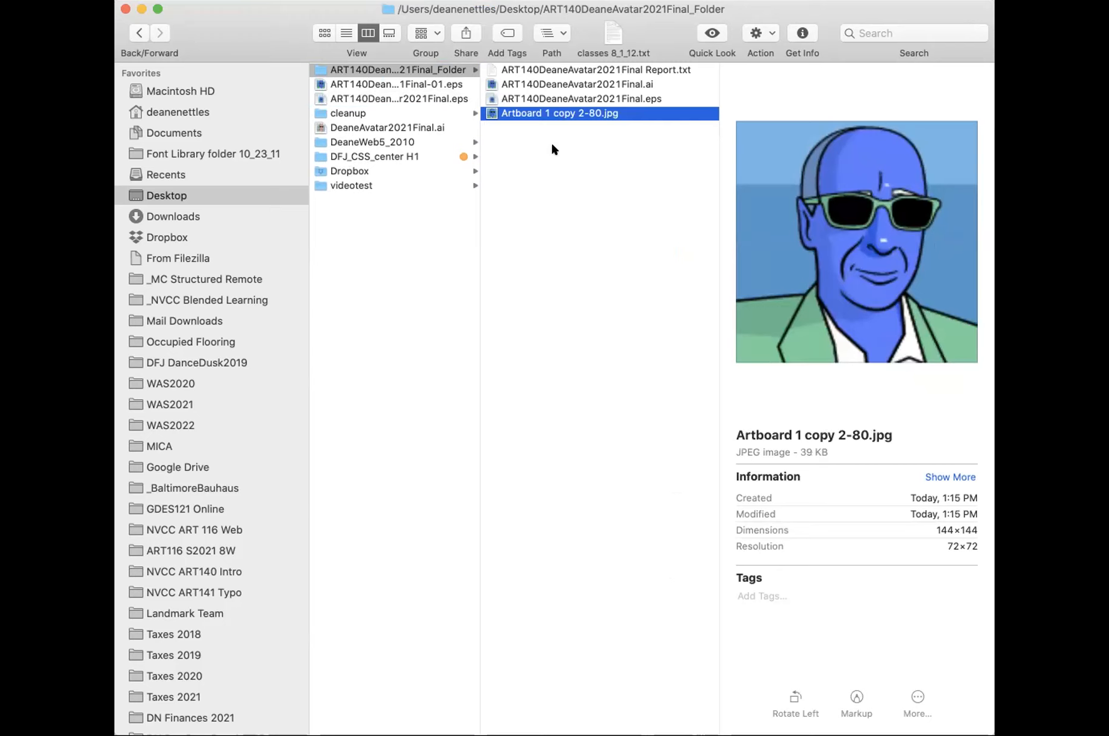
click(390, 98)
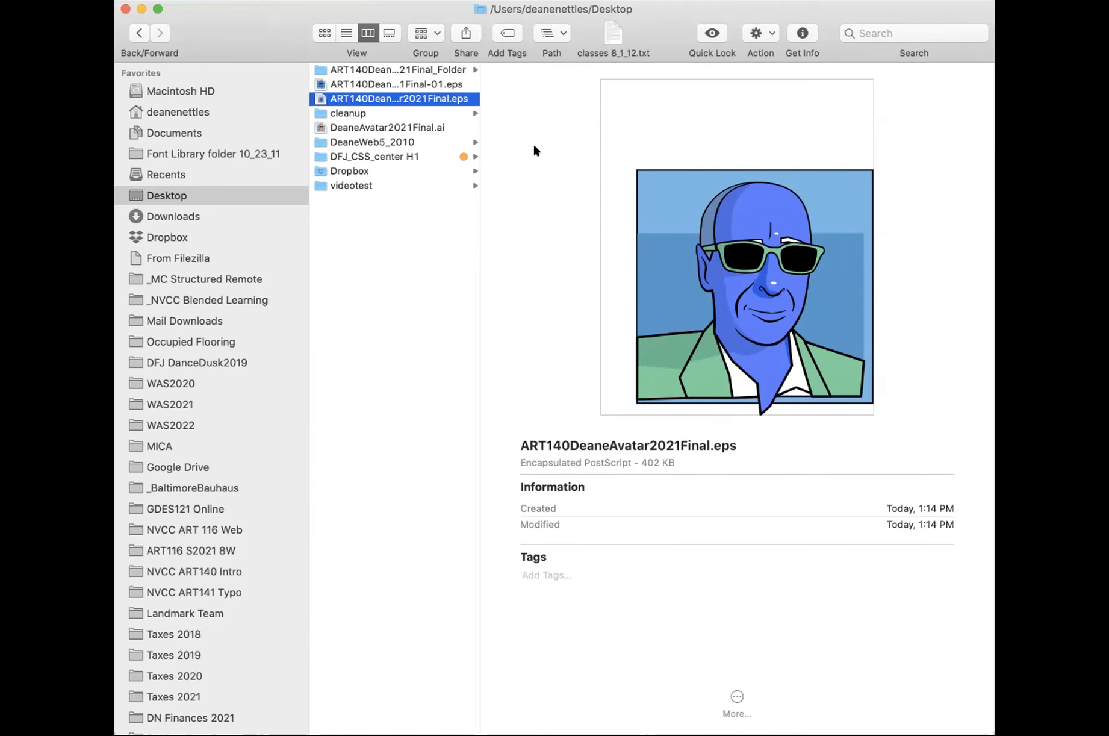
Compress the package folder into a ZIP archive on the Desktop and select the archive.
click(350, 65)
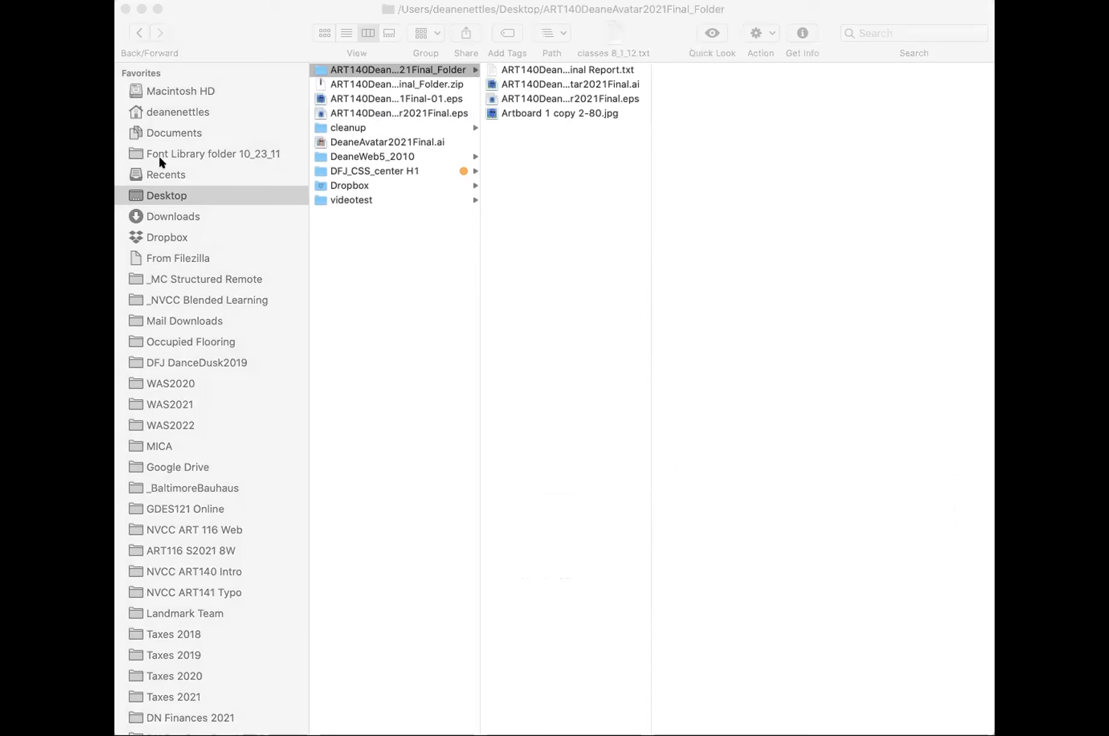
click(407, 84)
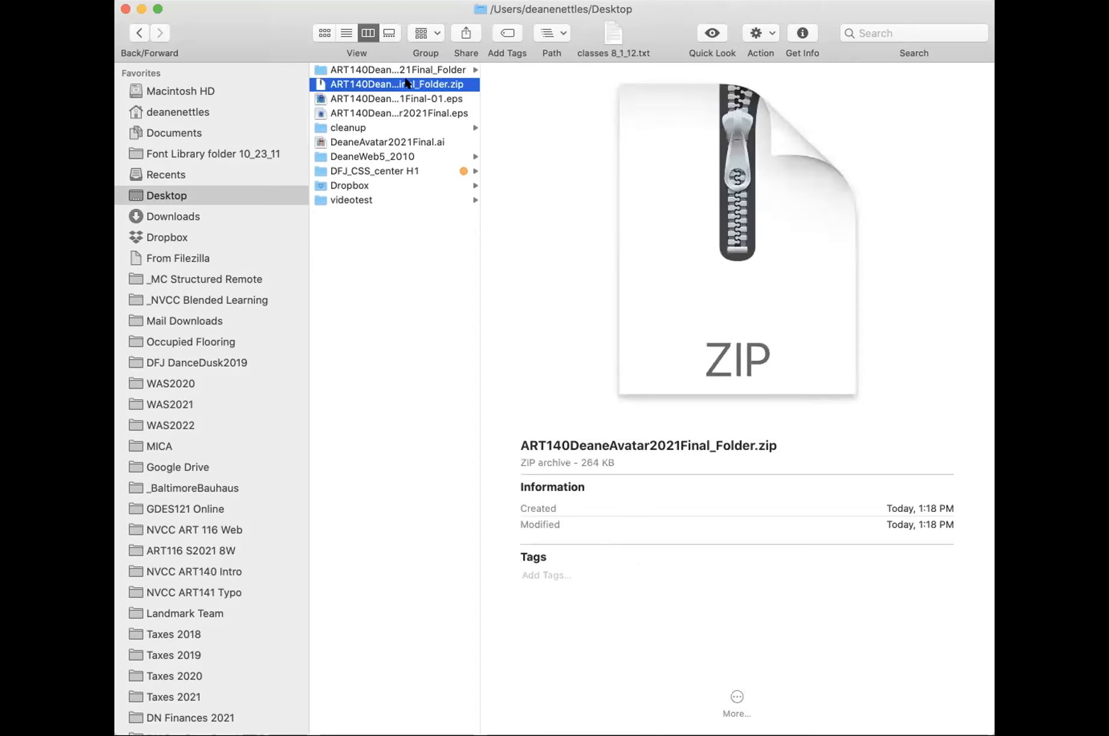